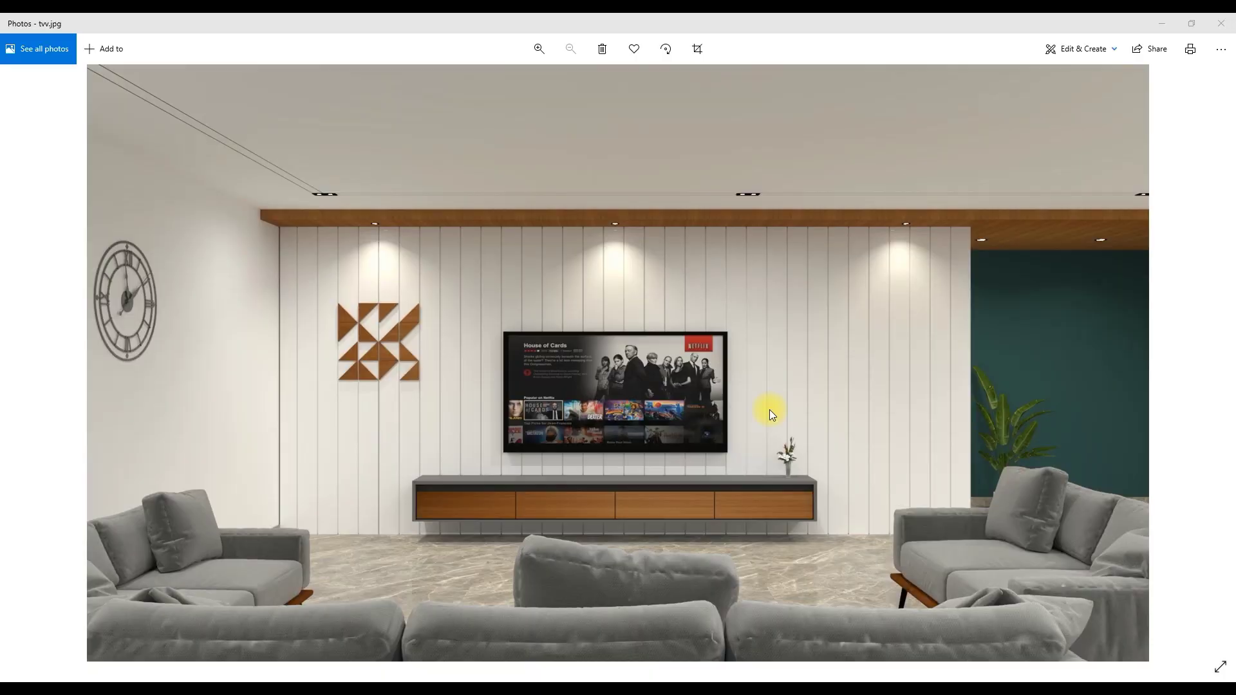
# Pan and zoom around the render to inspect the clock and TV wall
pyautogui.keyDown('ctrl'); pyautogui.scroll(2, 770, 410); pyautogui.keyUp('ctrl')
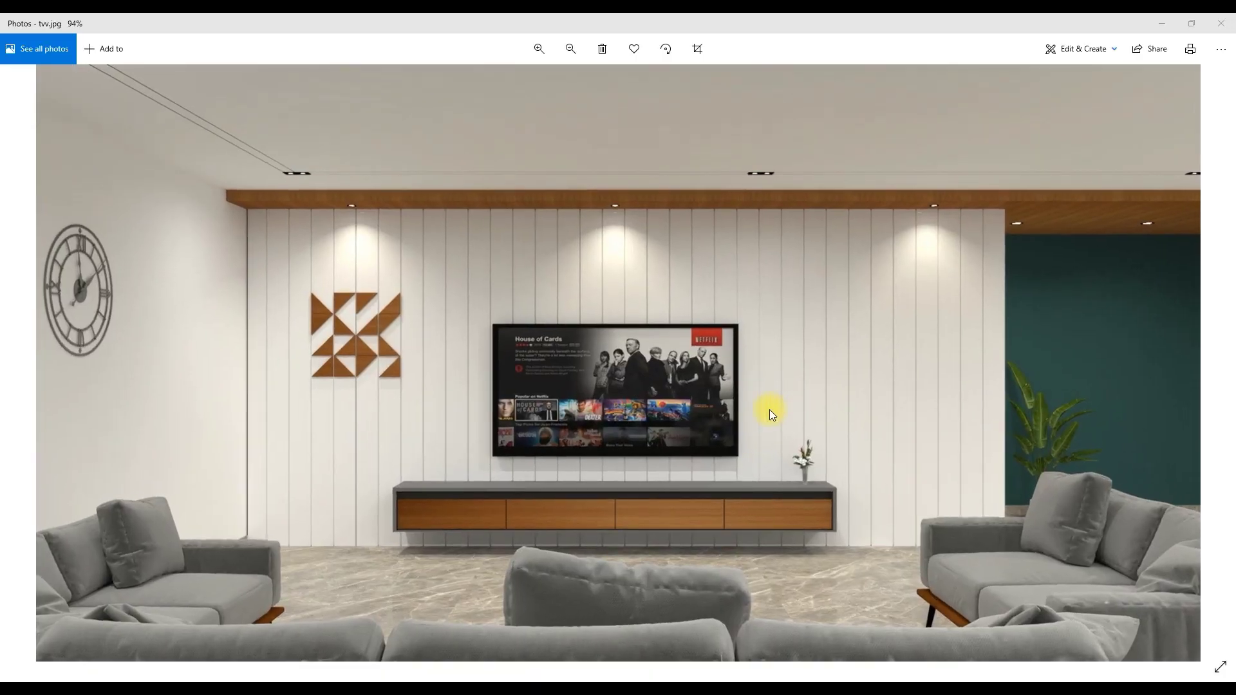
pyautogui.keyDown('ctrl'); pyautogui.scroll(2, 841, 384); pyautogui.keyUp('ctrl')
pyautogui.keyDown('ctrl'); pyautogui.scroll(2, 806, 407); pyautogui.keyUp('ctrl')
pyautogui.moveTo(822, 381); pyautogui.dragTo(1052, 354)
pyautogui.moveTo(726, 524); pyautogui.dragTo(677, 319)
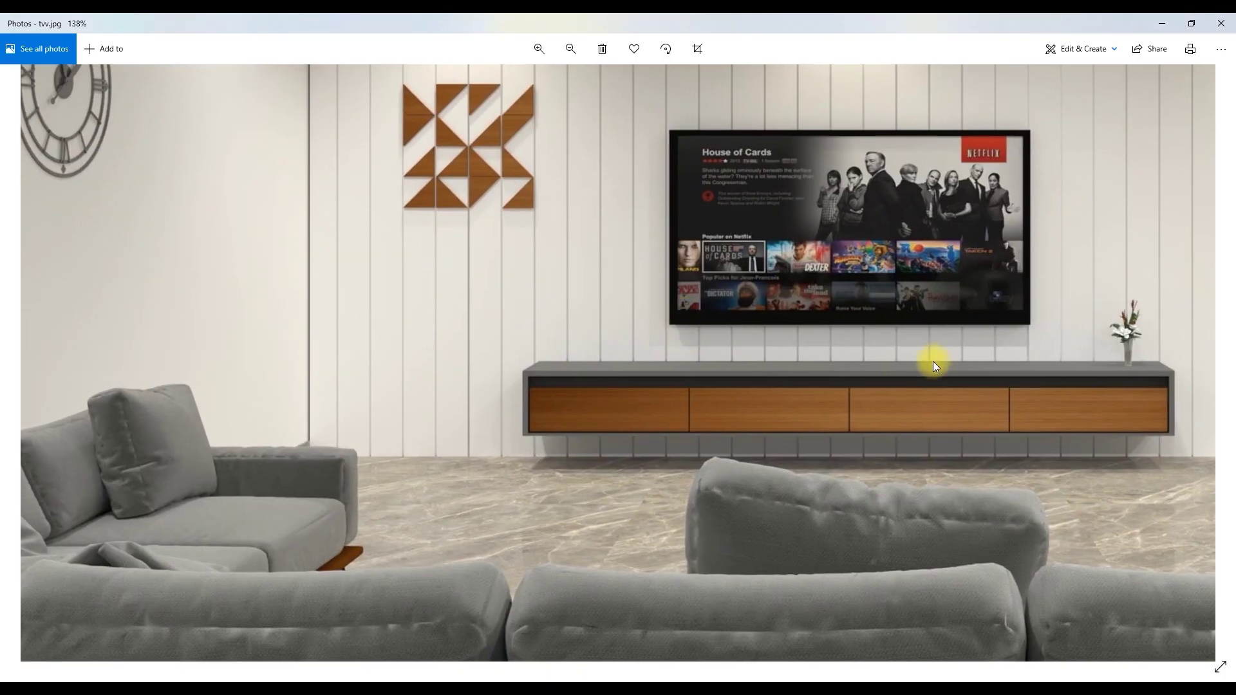
pyautogui.moveTo(937, 358); pyautogui.dragTo(574, 381)
pyautogui.keyDown('ctrl'); pyautogui.scroll(-2, 661, 369); pyautogui.keyUp('ctrl')
pyautogui.keyDown('ctrl'); pyautogui.scroll(-3, 659, 372); pyautogui.keyUp('ctrl')
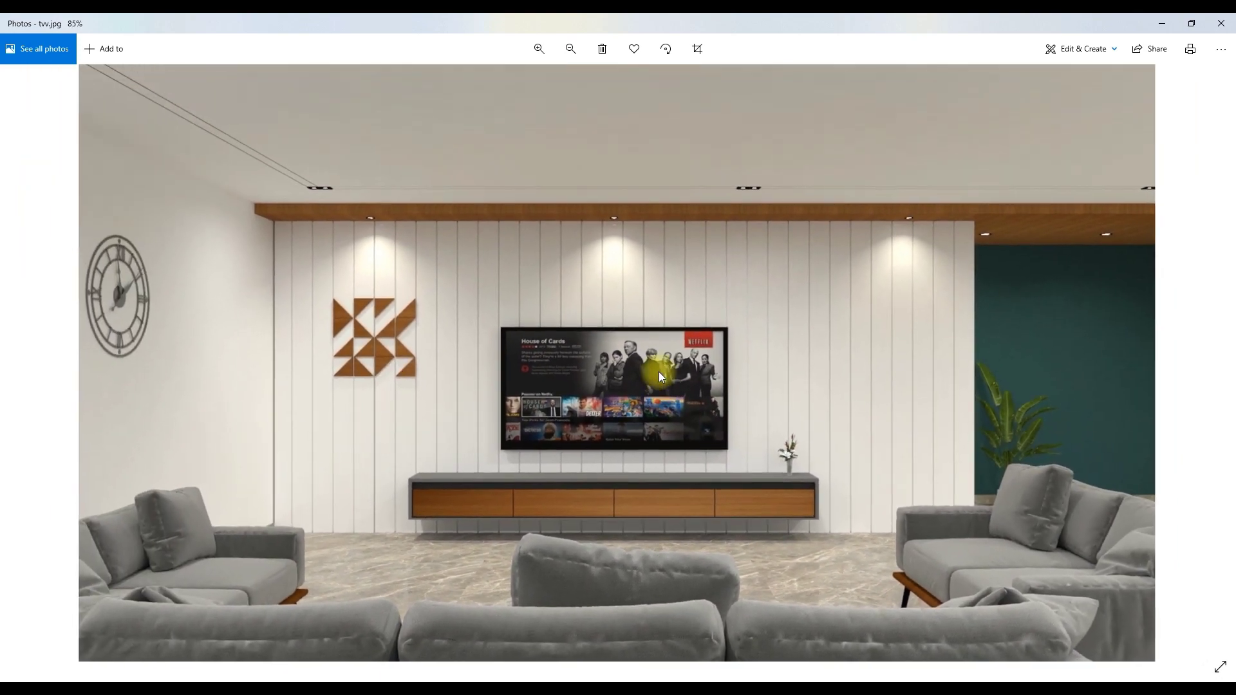
pyautogui.keyDown('ctrl'); pyautogui.scroll(1, 658, 372); pyautogui.keyUp('ctrl')
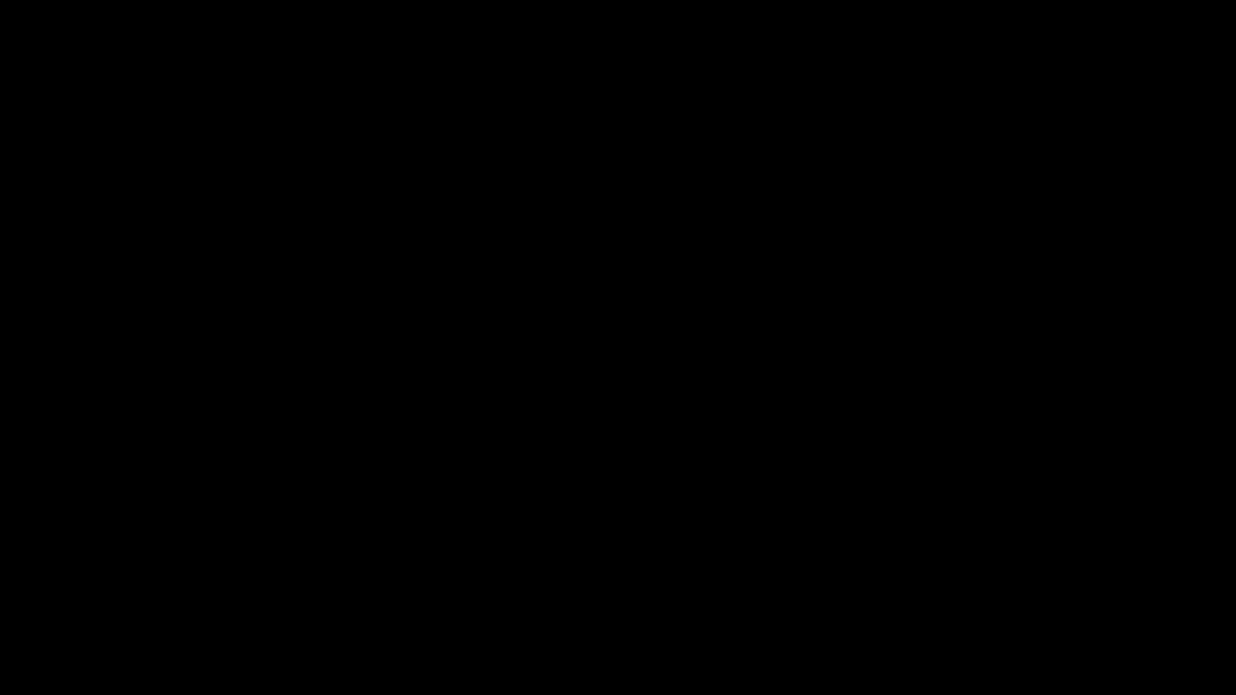
# Select the default figure, erase stray edges, and close the notched outline into a floor face
pyautogui.click(339, 380)
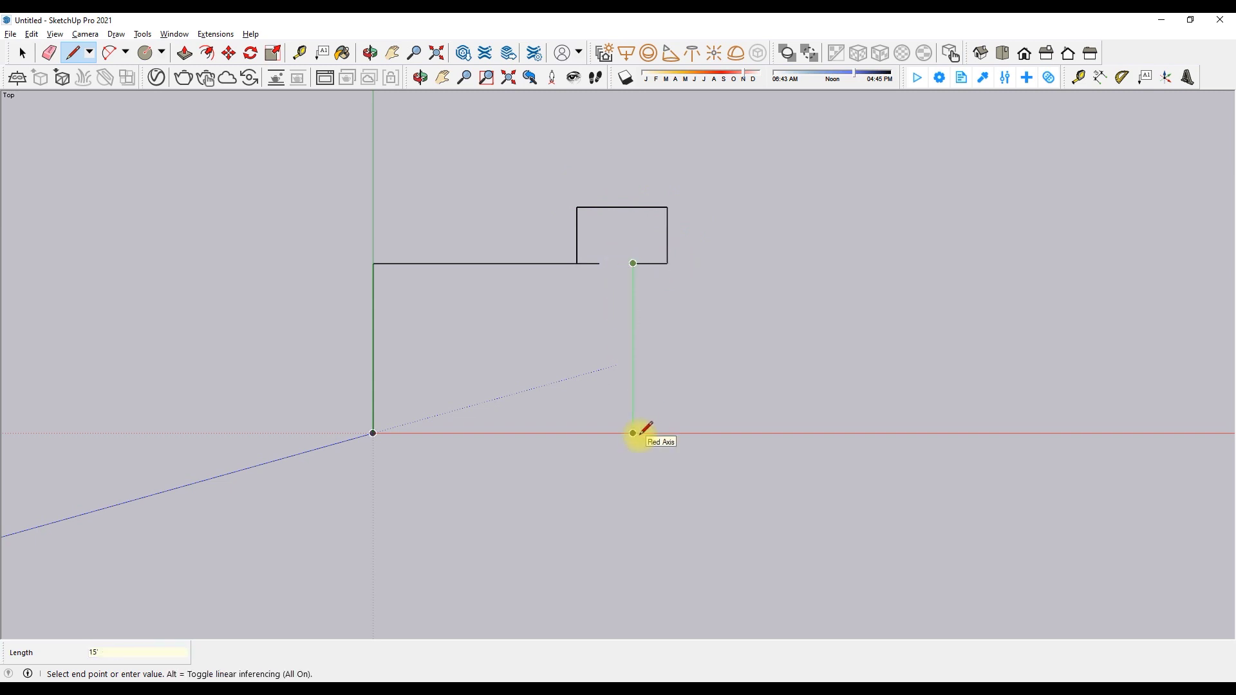
pyautogui.scroll(2, 400, 254)
pyautogui.press('e')
pyautogui.click(687, 242)
pyautogui.scroll(-1, 687, 243)
pyautogui.press('l')
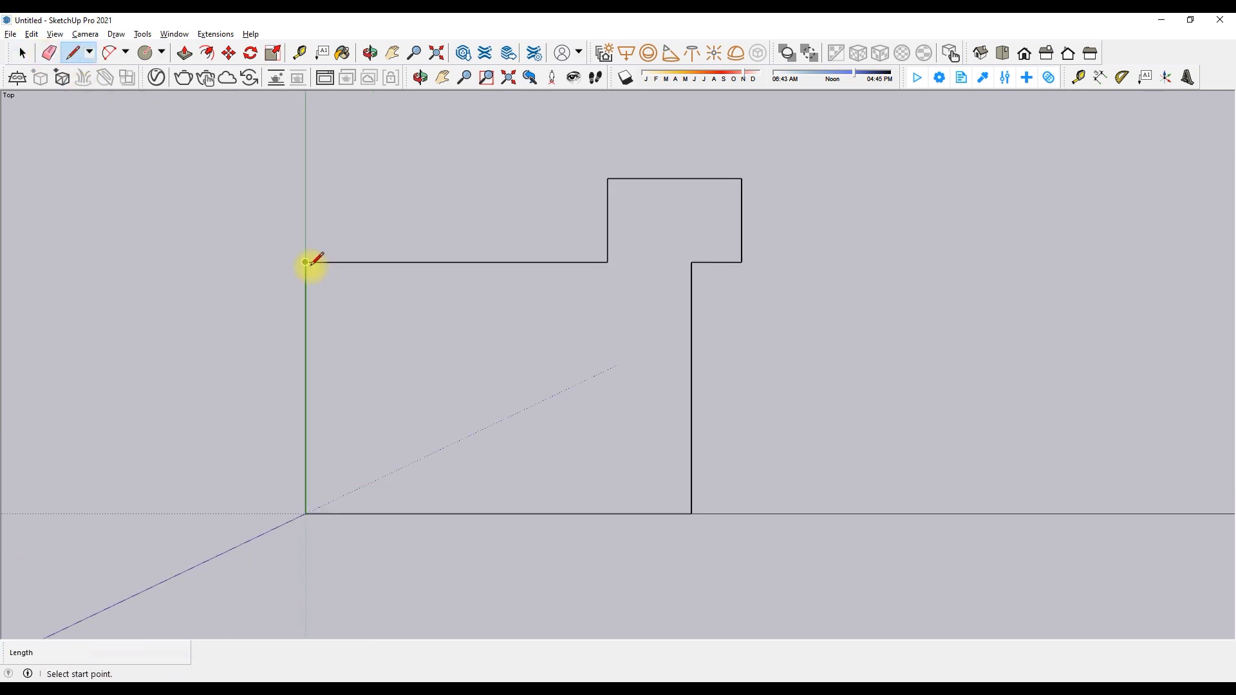
pyautogui.click(306, 262)
# Offset the floor outline to wall thickness, raise the ring into walls, and orbit into 3D
pyautogui.click(207, 51)
pyautogui.click(306, 263)
pyautogui.press('l')
pyautogui.scroll(1, 311, 505)
pyautogui.click(773, 515)
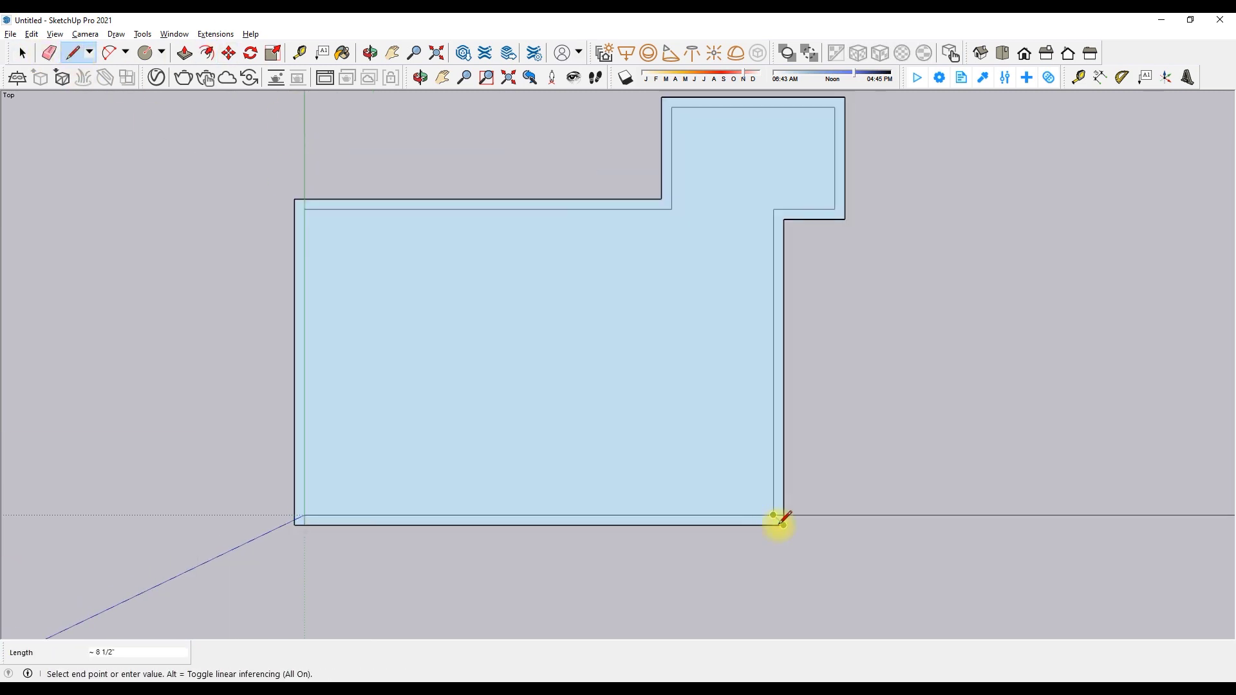
pyautogui.press('p')
pyautogui.click(301, 218)
pyautogui.moveTo(301, 218)
pyautogui.mouseDown(button='middle')
pyautogui.moveTo(552, 61)
pyautogui.moveTo(447, 354)
pyautogui.mouseUp(button='middle')
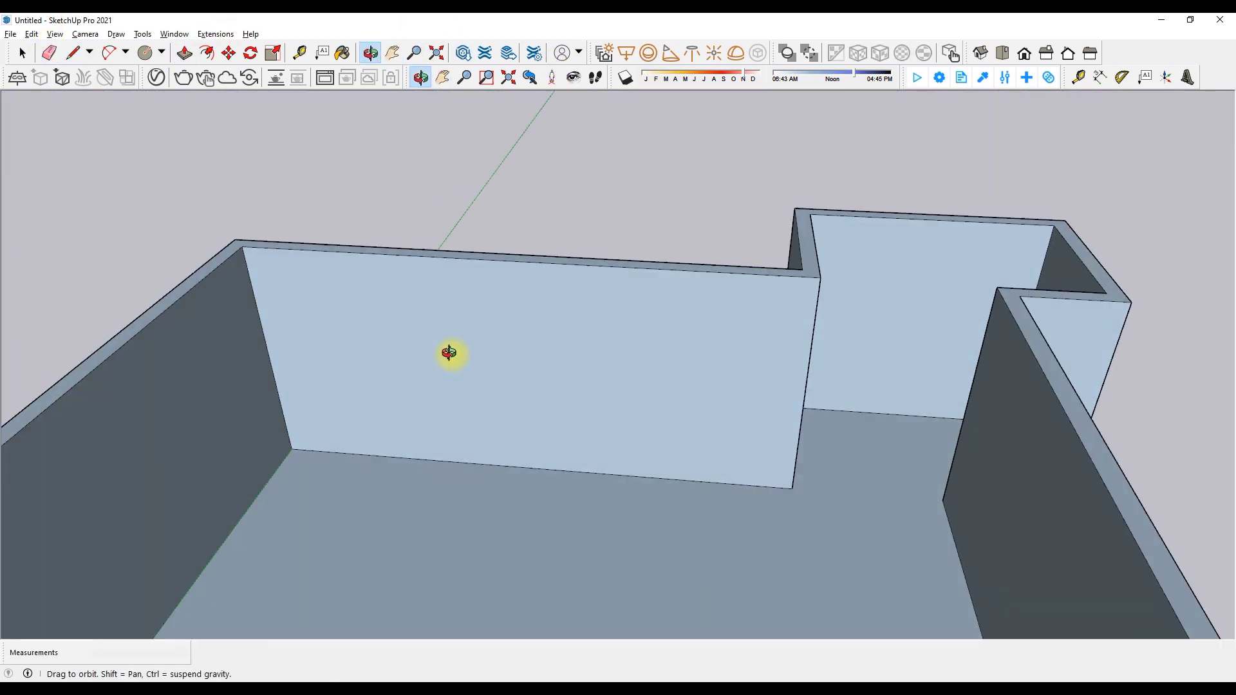
# Draw a thin rectangular strip on the floor at the back wall corner
pyautogui.scroll(3, 1027, 491)
pyautogui.press('l')
pyautogui.scroll(1, 828, 524)
pyautogui.click(828, 524)
pyautogui.scroll(1, 621, 510)
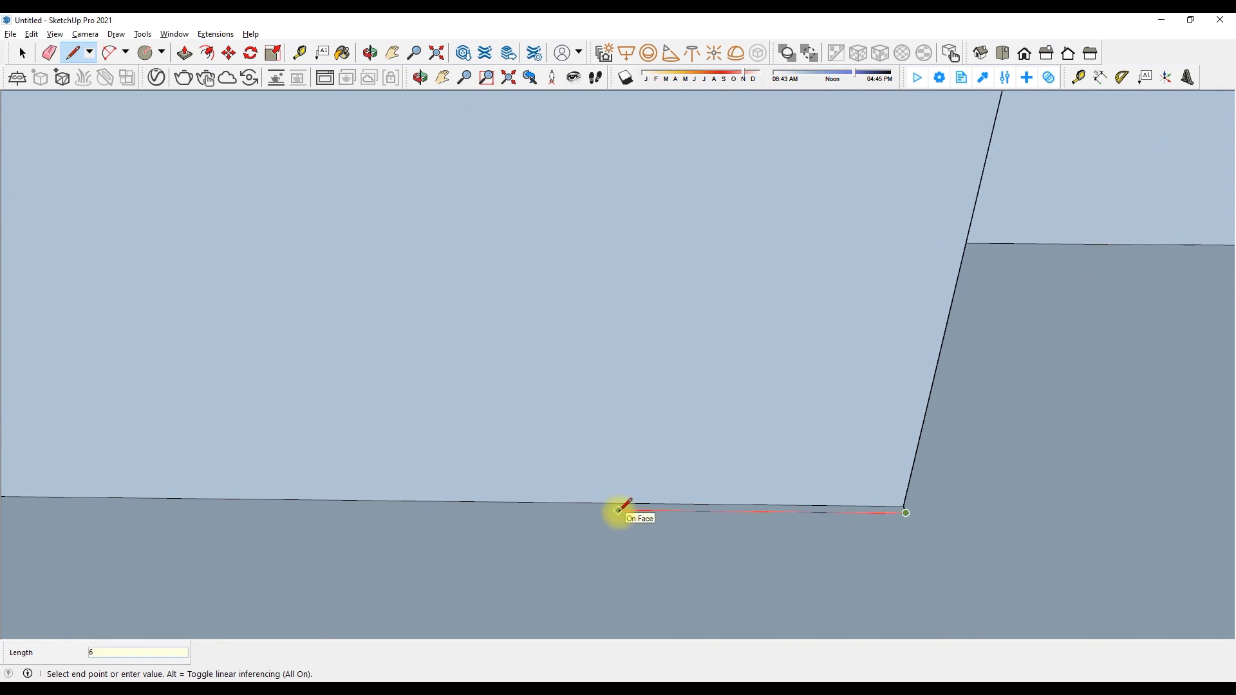
pyautogui.scroll(1, 823, 509)
pyautogui.scroll(2, 826, 508)
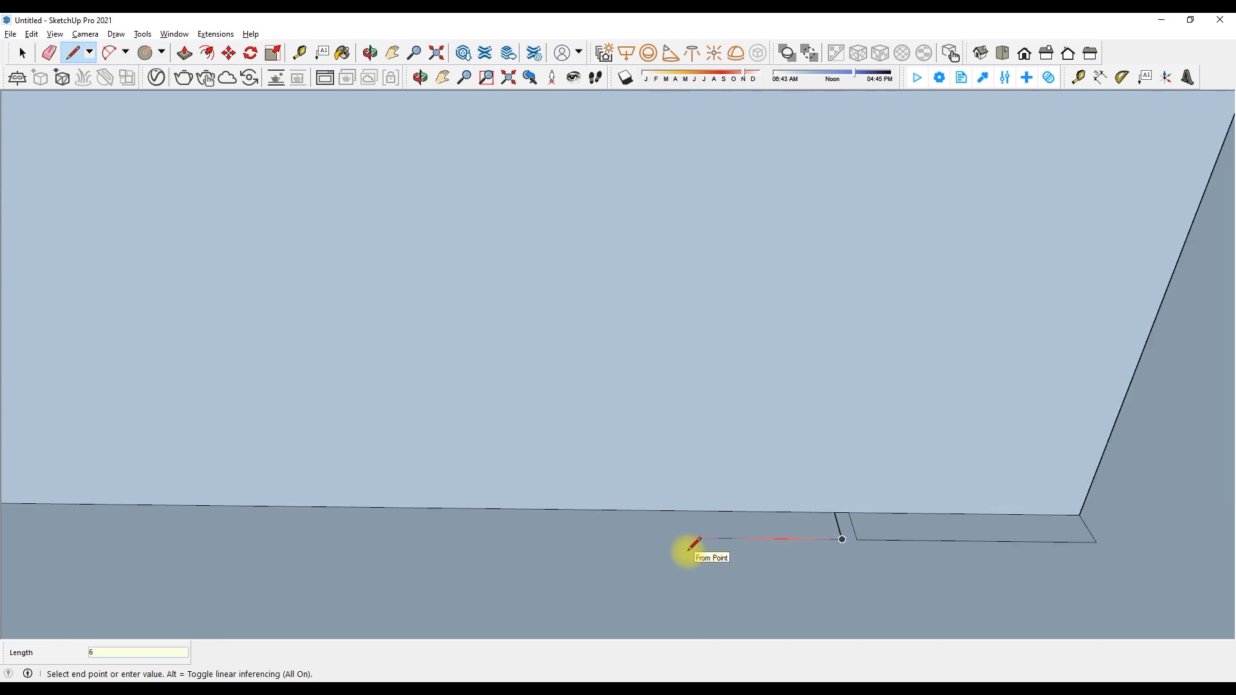
pyautogui.scroll(-2, 647, 486)
# Select the two floor strips and reposition them along the wall base
pyautogui.press('space')
pyautogui.moveTo(612, 493); pyautogui.dragTo(956, 544)
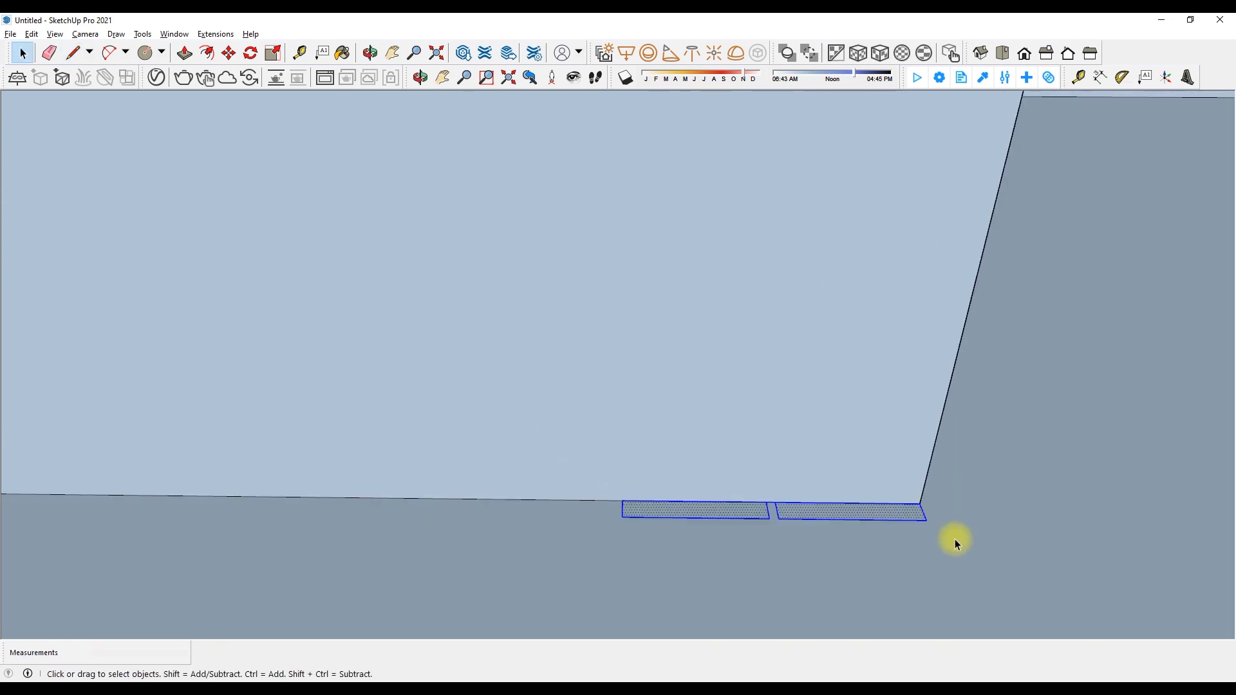
pyautogui.click(614, 504)
pyautogui.scroll(-1, 711, 475)
pyautogui.press('space')
pyautogui.click(853, 496)
pyautogui.scroll(1, 751, 499)
pyautogui.scroll(-2, 865, 480)
pyautogui.scroll(2, 876, 483)
pyautogui.scroll(-2, 450, 501)
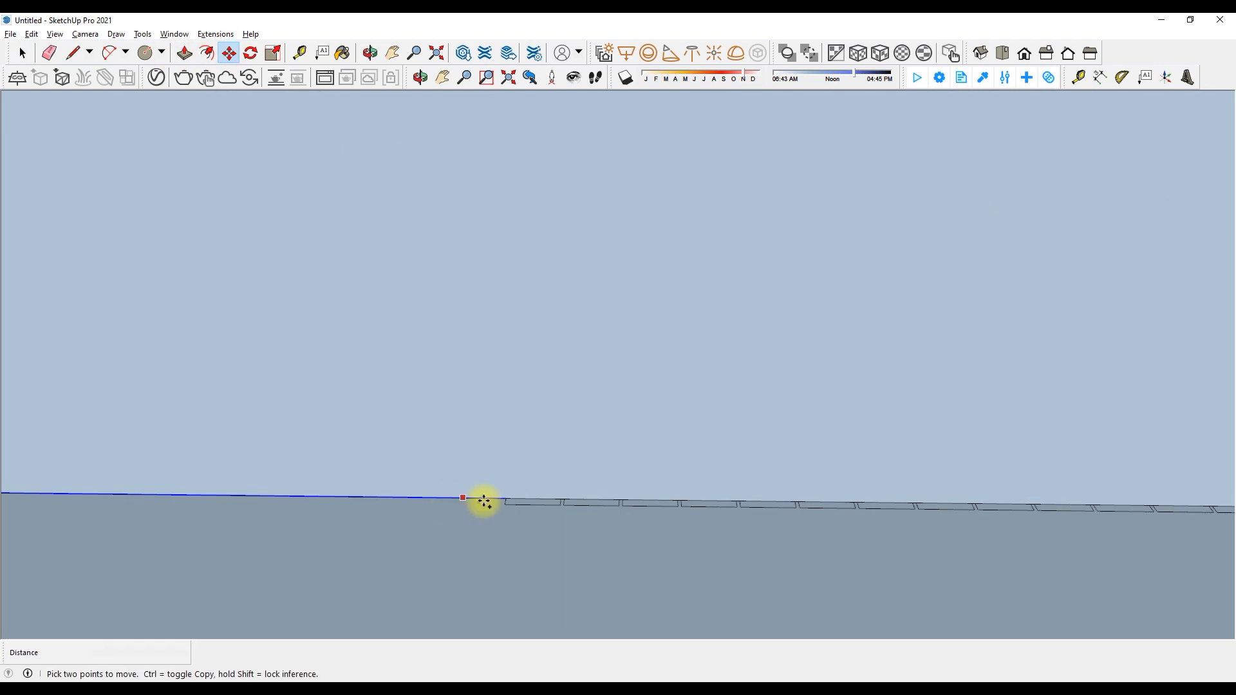
pyautogui.click(291, 498)
pyautogui.press('space')
# Ctrl-copy the strip along the wall base at 6' intervals to extend the row
pyautogui.scroll(1, 897, 502)
pyautogui.press('ctrl')
pyautogui.click(897, 502)
pyautogui.scroll(2, 618, 517)
pyautogui.scroll(-2, 543, 529)
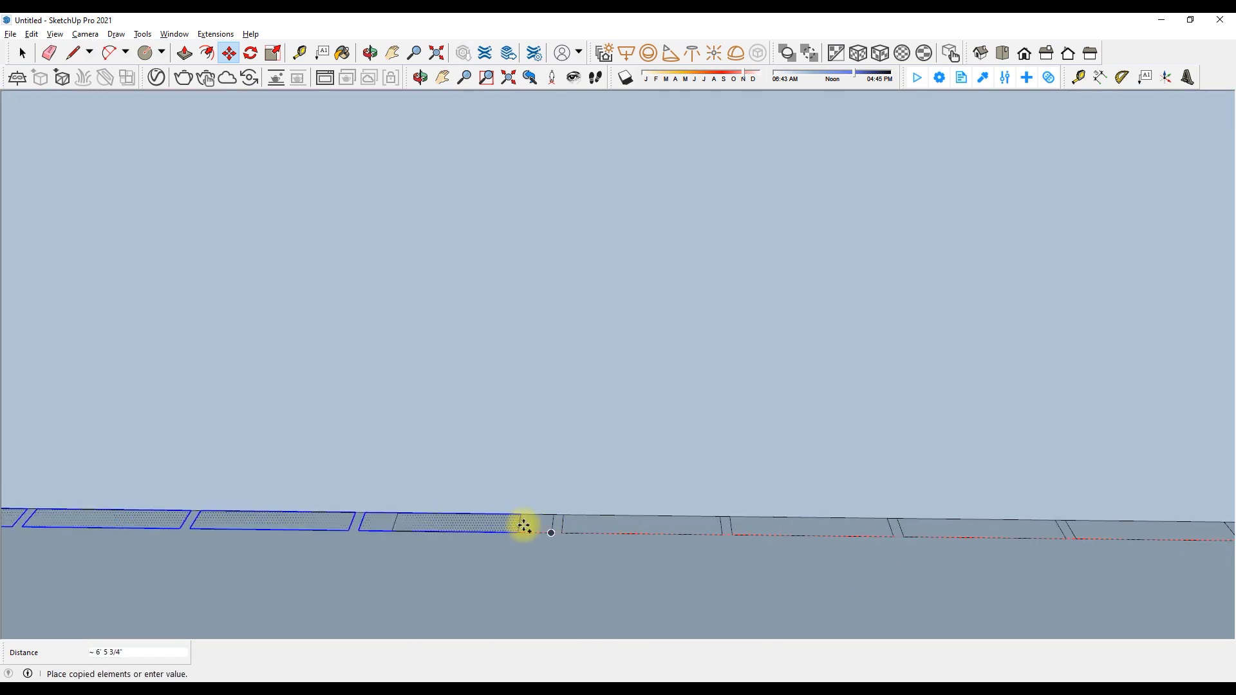
pyautogui.click(519, 524)
pyautogui.scroll(-2, 393, 497)
# Start another line at the floor corner beside the strip row
pyautogui.press('l')
pyautogui.scroll(-3, 243, 519)
pyautogui.scroll(3, 393, 535)
pyautogui.click(394, 538)
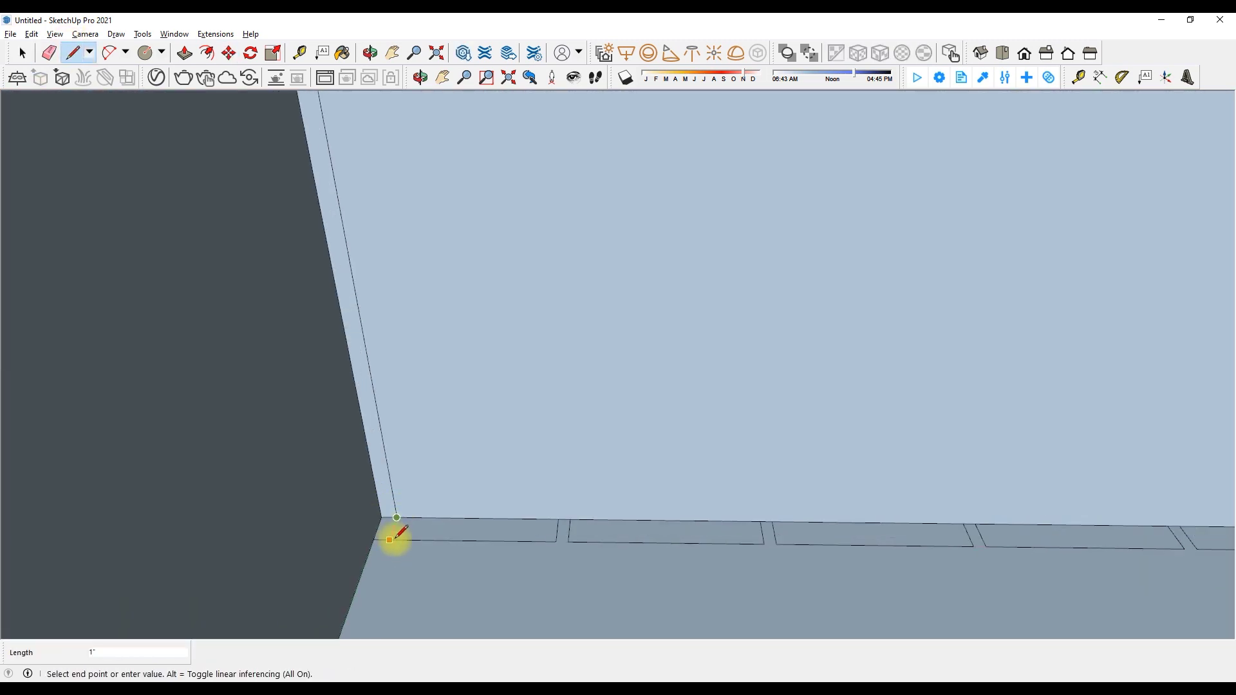
pyautogui.scroll(-2, 385, 545)
pyautogui.scroll(-3, 442, 427)
pyautogui.press('b')
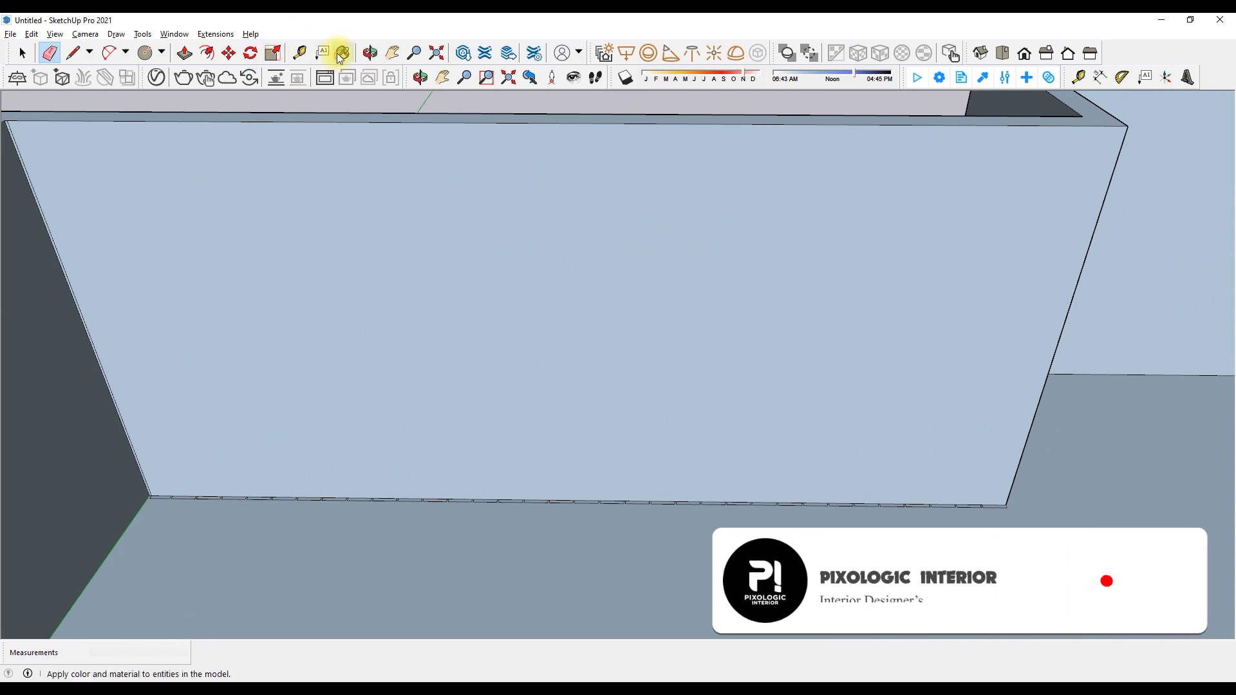
# Paint the strips white with Color M00 and the back wall grey with Color M05
pyautogui.click(1083, 483)
pyautogui.scroll(2, 825, 498)
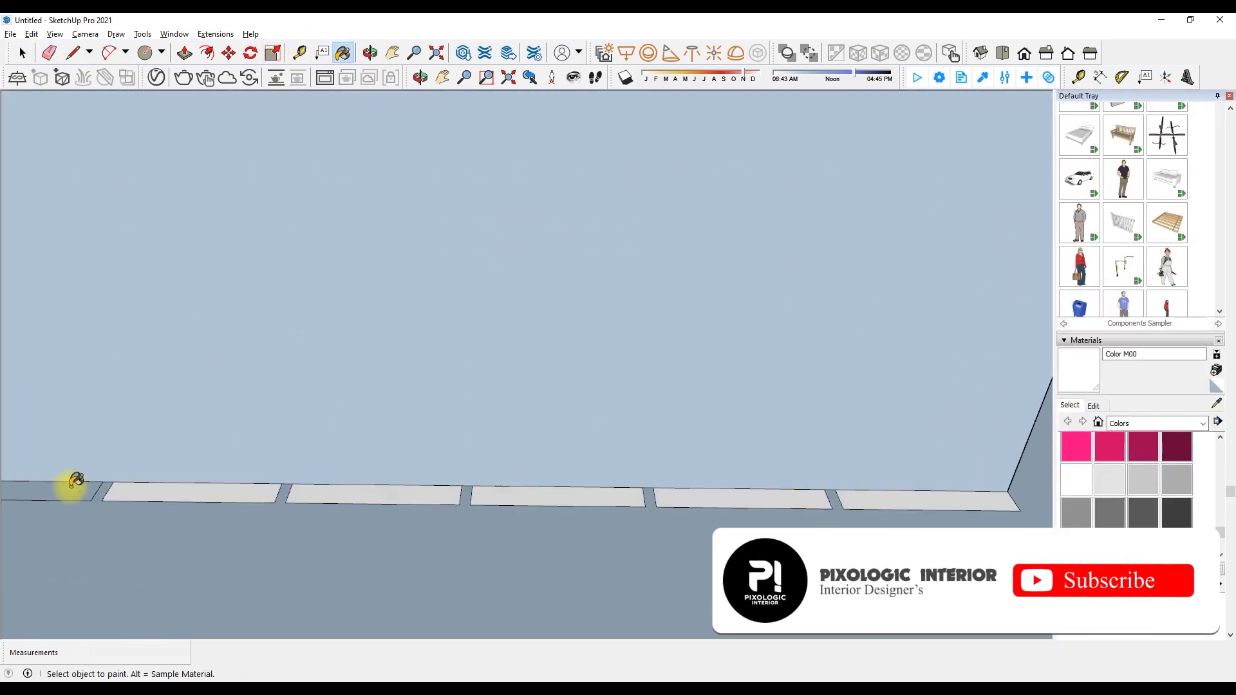
pyautogui.scroll(-2, 766, 528)
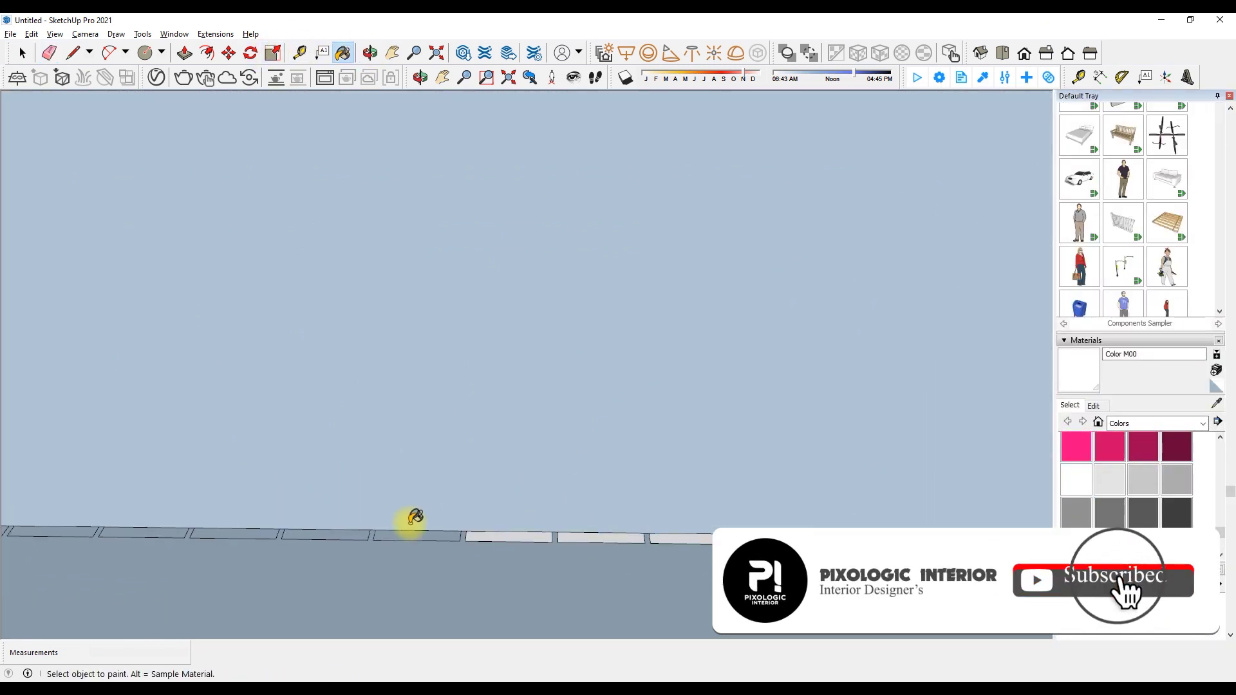
pyautogui.scroll(2, 816, 522)
pyautogui.moveTo(351, 508)
pyautogui.mouseDown(button='middle')
pyautogui.moveTo(563, 502)
pyautogui.moveTo(202, 456)
pyautogui.mouseUp(button='middle')
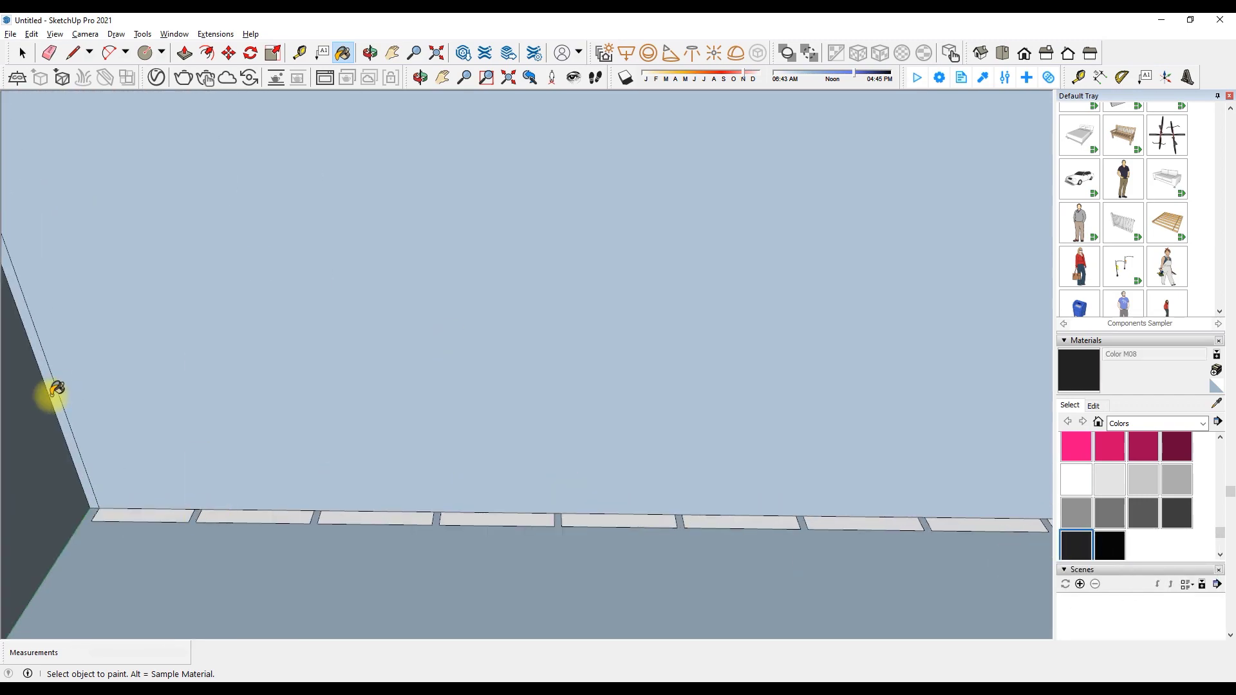
pyautogui.click(57, 389)
pyautogui.click(1110, 513)
pyautogui.click(901, 447)
# Push/Pull the five floor strips up to the same height as tall white boards
pyautogui.click(142, 516)
pyautogui.click(256, 312)
pyautogui.doubleClick(245, 513)
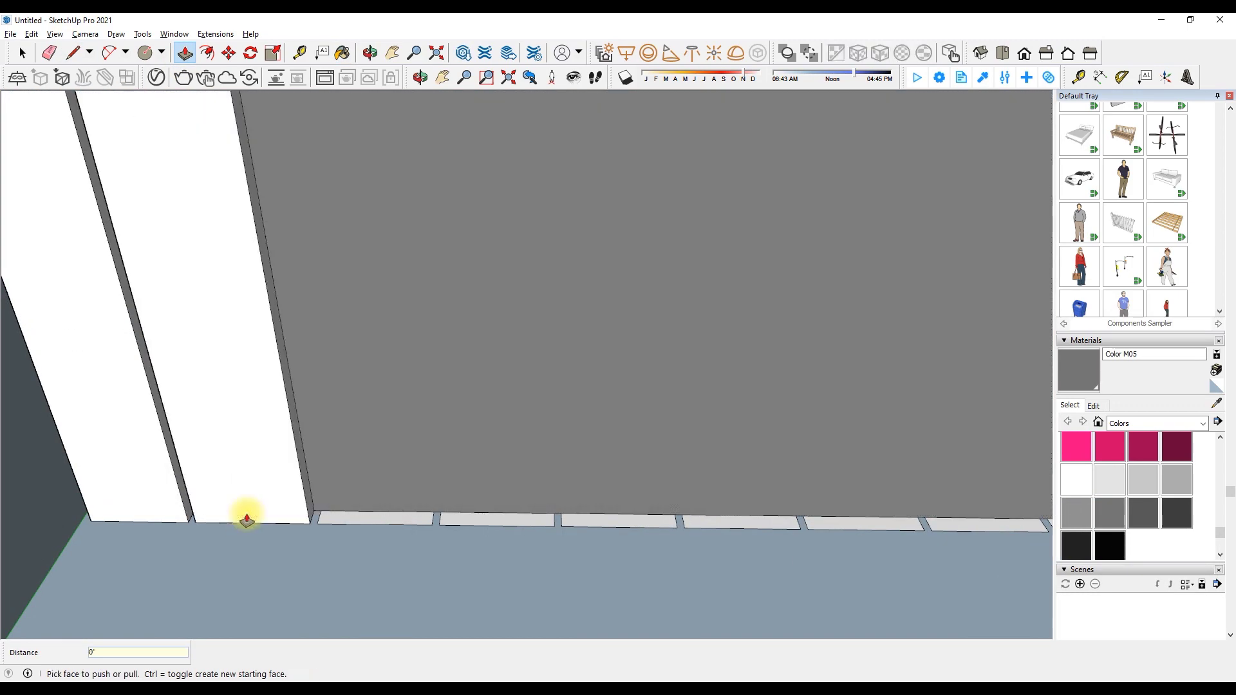
pyautogui.doubleClick(496, 520)
pyautogui.doubleClick(740, 522)
pyautogui.doubleClick(950, 529)
pyautogui.moveTo(950, 529)
pyautogui.mouseDown(button='middle')
pyautogui.moveTo(590, 475)
pyautogui.moveTo(94, 461)
pyautogui.moveTo(878, 496)
pyautogui.moveTo(447, 496)
pyautogui.moveTo(83, 475)
pyautogui.moveTo(800, 509)
pyautogui.moveTo(450, 426)
pyautogui.moveTo(725, 524)
pyautogui.moveTo(709, 455)
pyautogui.moveTo(670, 519)
pyautogui.moveTo(443, 44)
pyautogui.mouseUp(button='middle')
# In Front view, sample the white Color M00 material and adjust its V-Ray Coat Amount
pyautogui.click(1022, 53)
pyautogui.press('b')
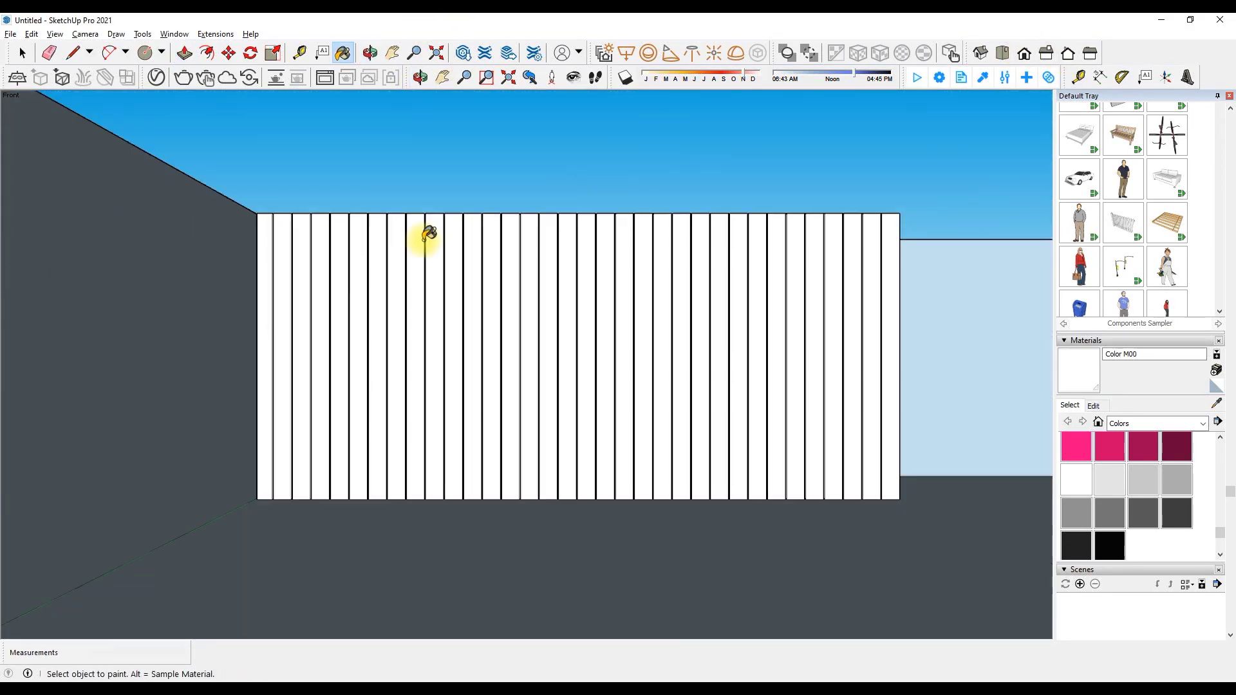
pyautogui.click(156, 77)
pyautogui.keyDown('alt'); pyautogui.click(838, 368); pyautogui.keyUp('alt')
pyautogui.moveTo(861, 456); pyautogui.dragTo(866, 456)
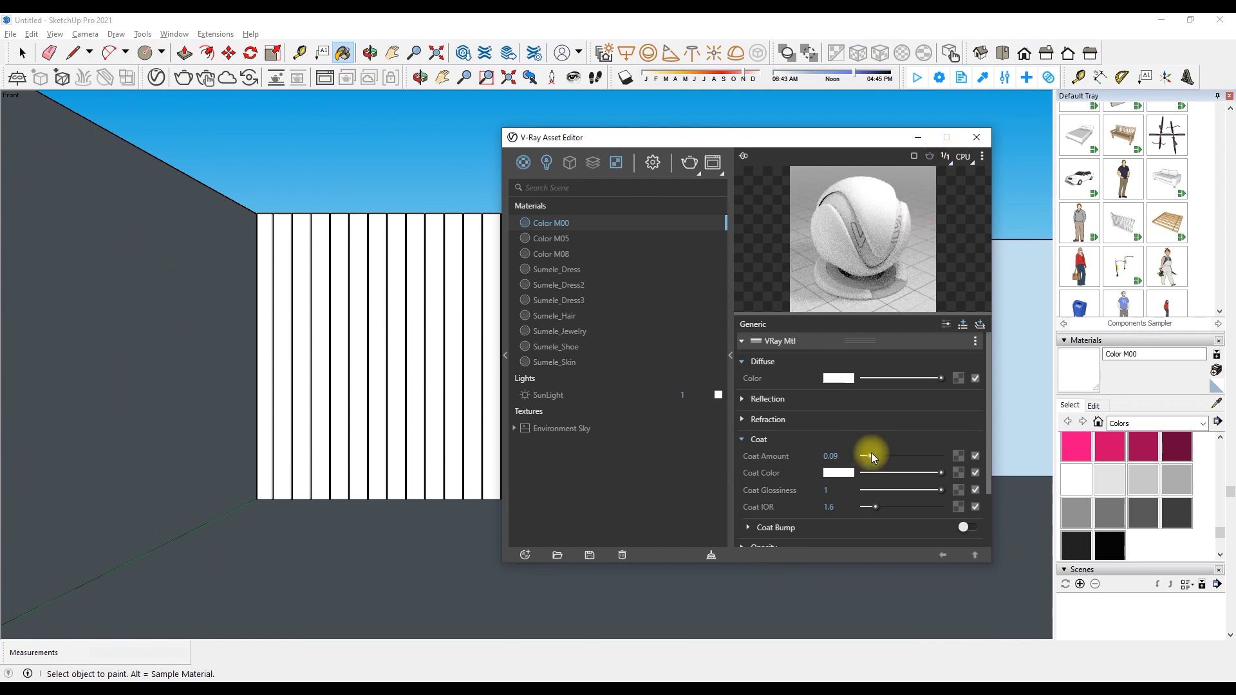
pyautogui.scroll(-2, 593, 353)
pyautogui.press('l')
pyautogui.scroll(3, 761, 487)
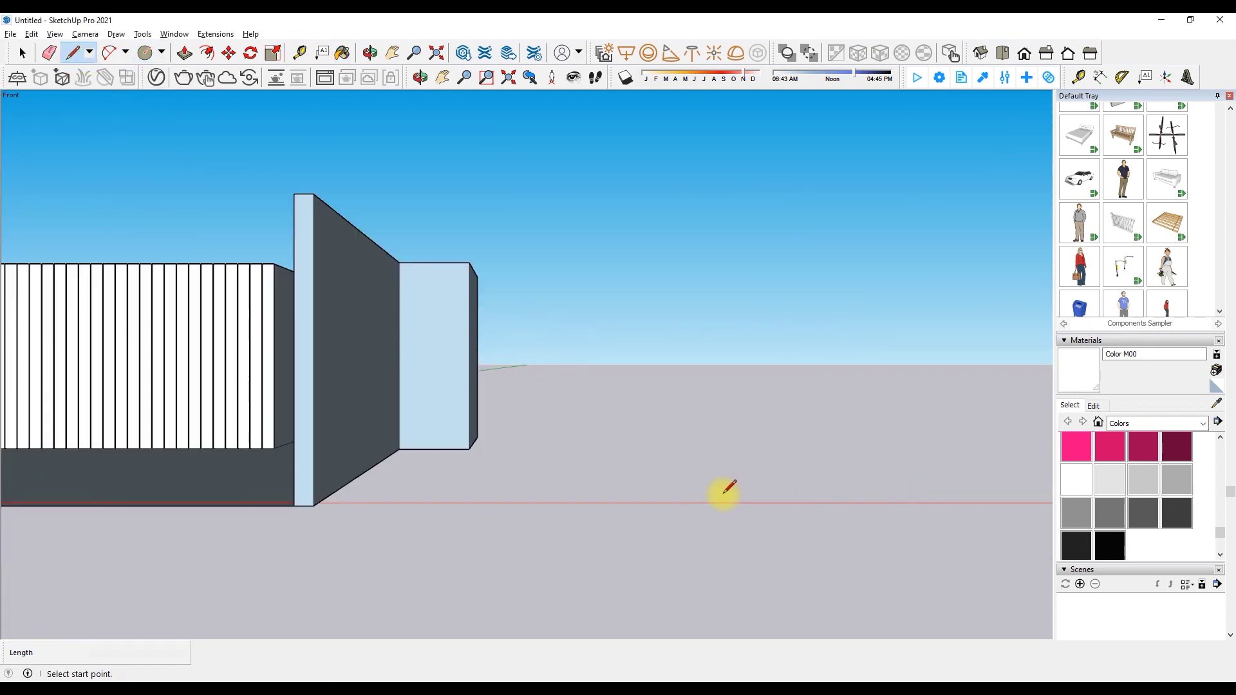
# Draw the long console rectangle with a side of 1 and close it into a face
pyautogui.click(716, 444)
pyautogui.scroll(-2, 684, 483)
pyautogui.scroll(1, 773, 489)
pyautogui.write('1')
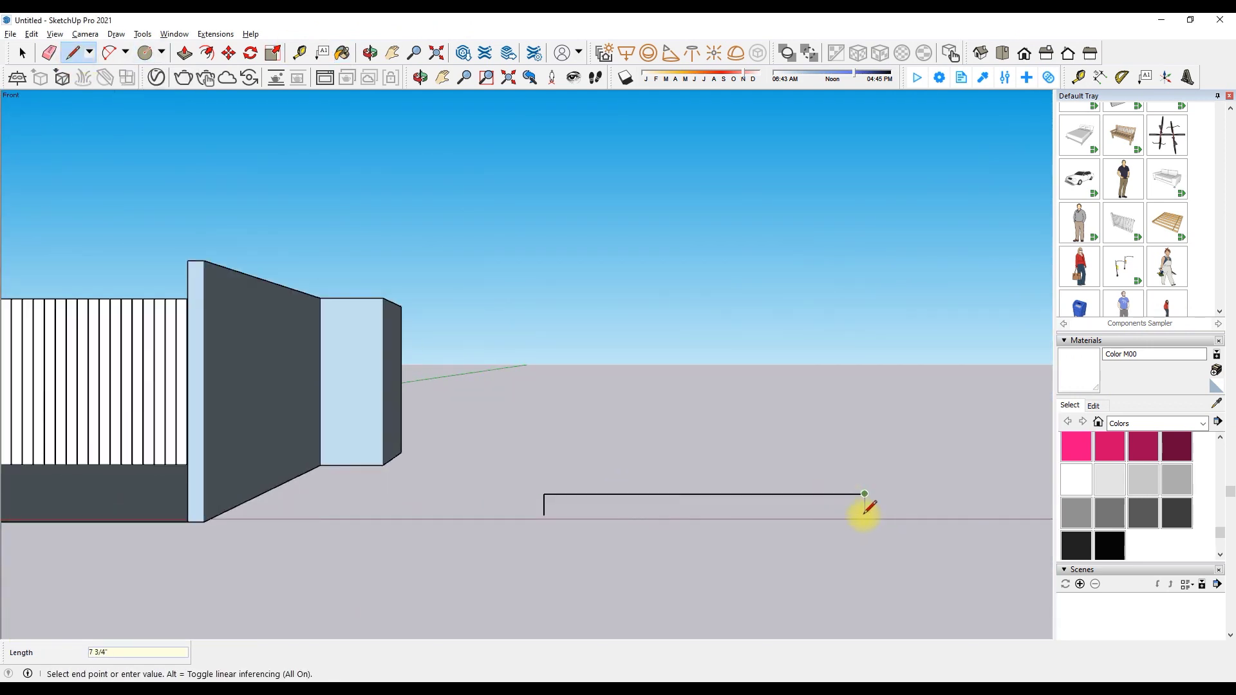
pyautogui.click(542, 516)
pyautogui.scroll(-2, 579, 462)
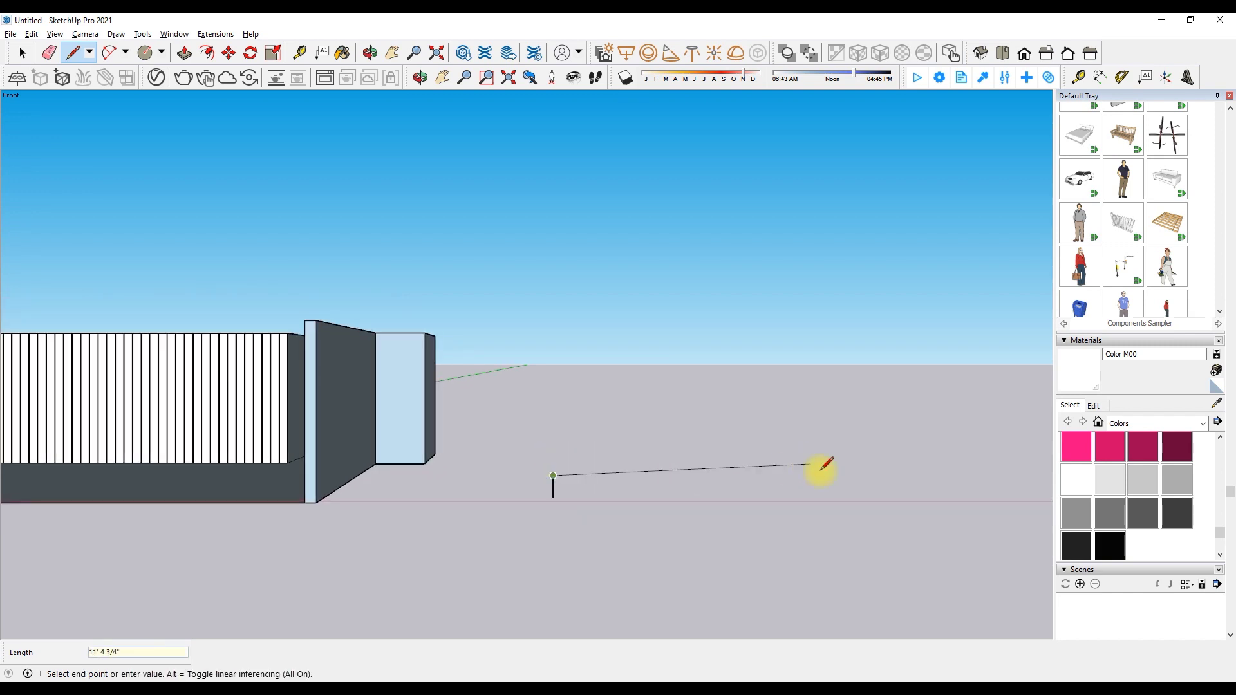
pyautogui.click(781, 496)
pyautogui.scroll(2, 966, 496)
# Offset the console face's outline inward by 1
pyautogui.scroll(2, 837, 503)
pyautogui.press('f')
pyautogui.click(72, 433)
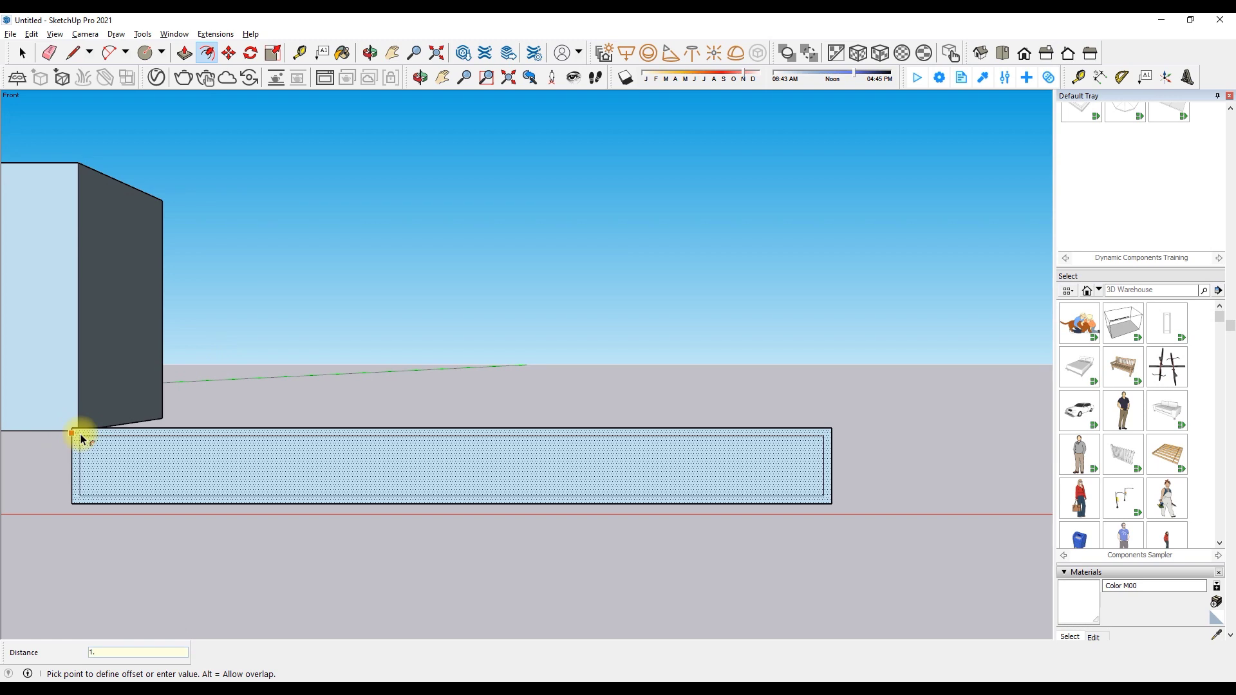
pyautogui.press('Return')
pyautogui.scroll(-1, 149, 114)
pyautogui.press('m')
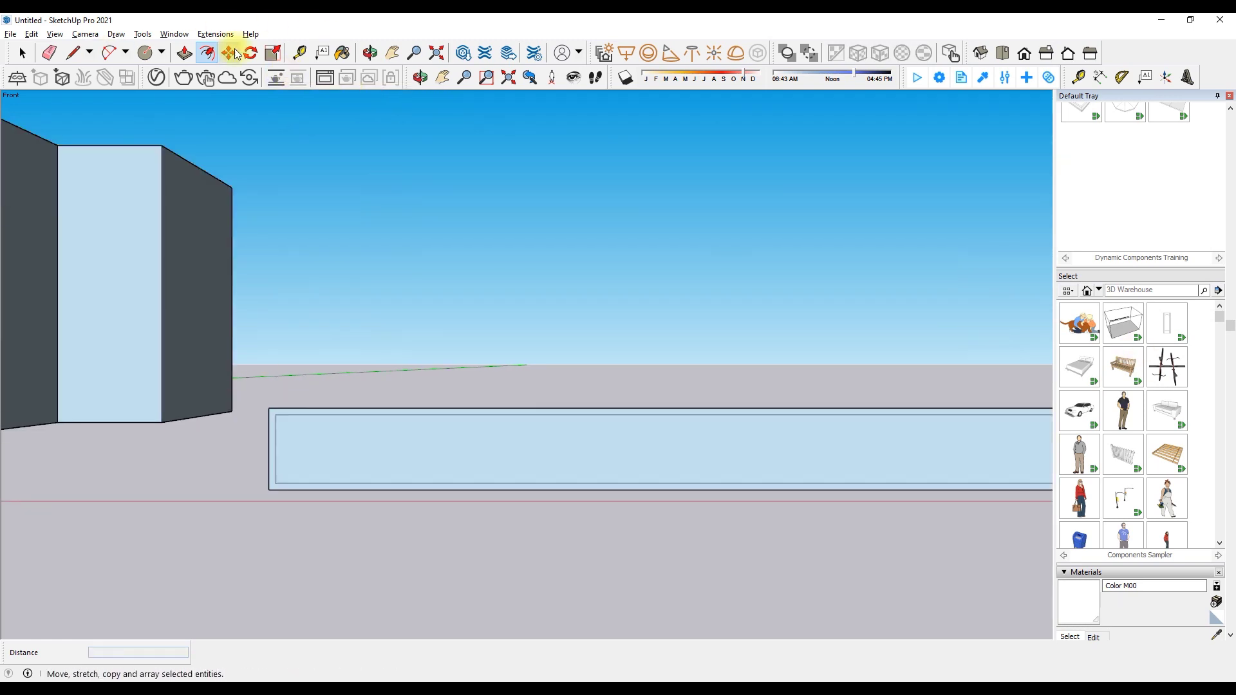
pyautogui.scroll(2, 772, 486)
pyautogui.scroll(-1, 768, 484)
pyautogui.scroll(-1, 751, 486)
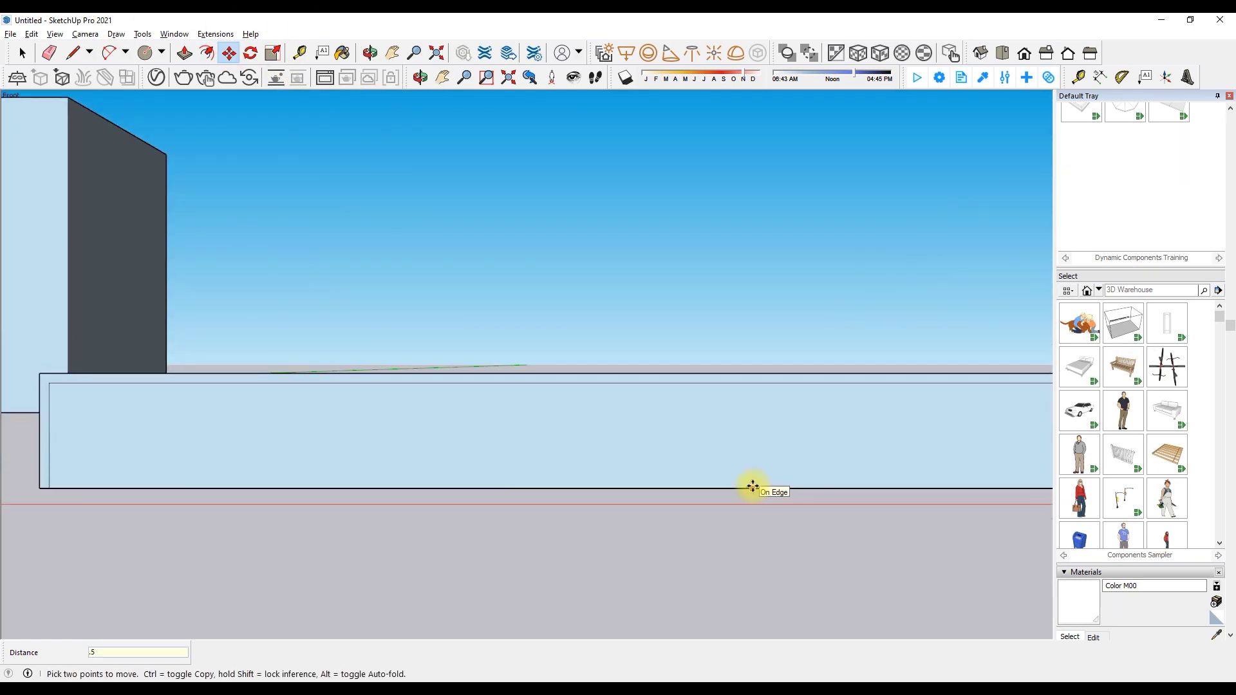
pyautogui.scroll(-1, 747, 486)
# Draw a line across the console front to split off a top strip
pyautogui.click(72, 52)
pyautogui.scroll(1, 277, 409)
pyautogui.click(303, 400)
pyautogui.scroll(-1, 157, 432)
pyautogui.scroll(-2, 451, 399)
pyautogui.scroll(2, 386, 405)
pyautogui.click(312, 420)
pyautogui.scroll(-2, 677, 451)
pyautogui.click(676, 451)
pyautogui.scroll(3, 203, 446)
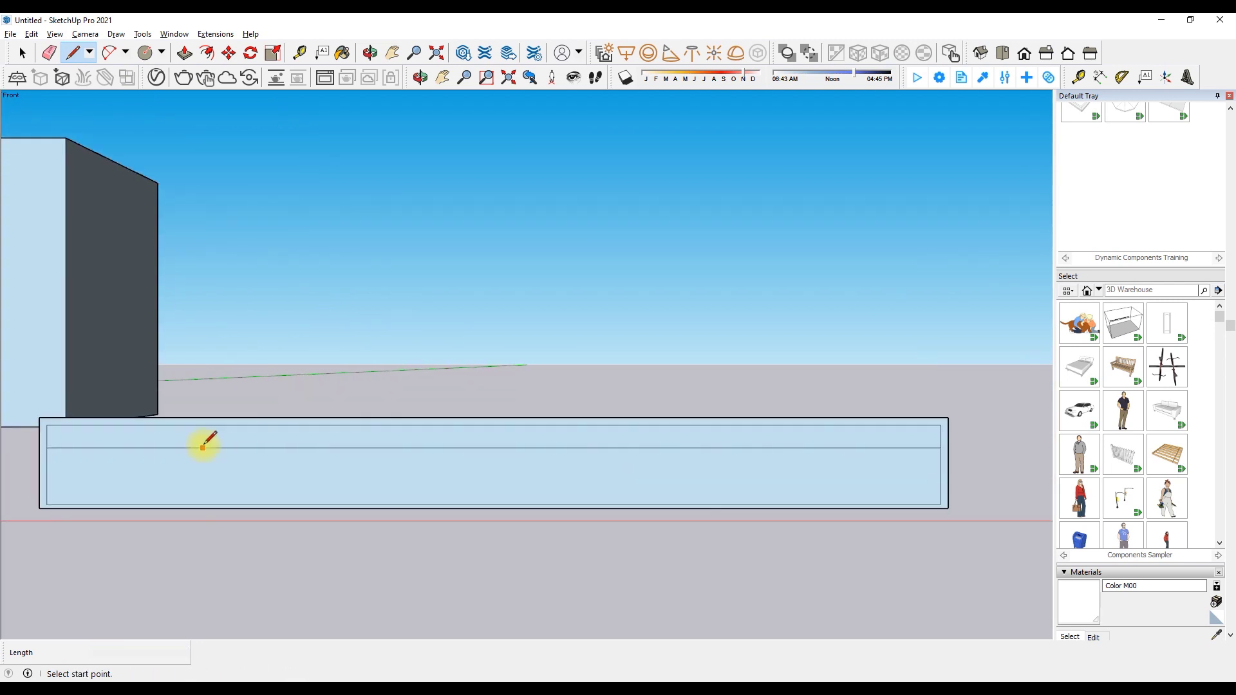
# Push the upper strip into the console to form a recessed top band
pyautogui.press('p')
pyautogui.click(339, 450)
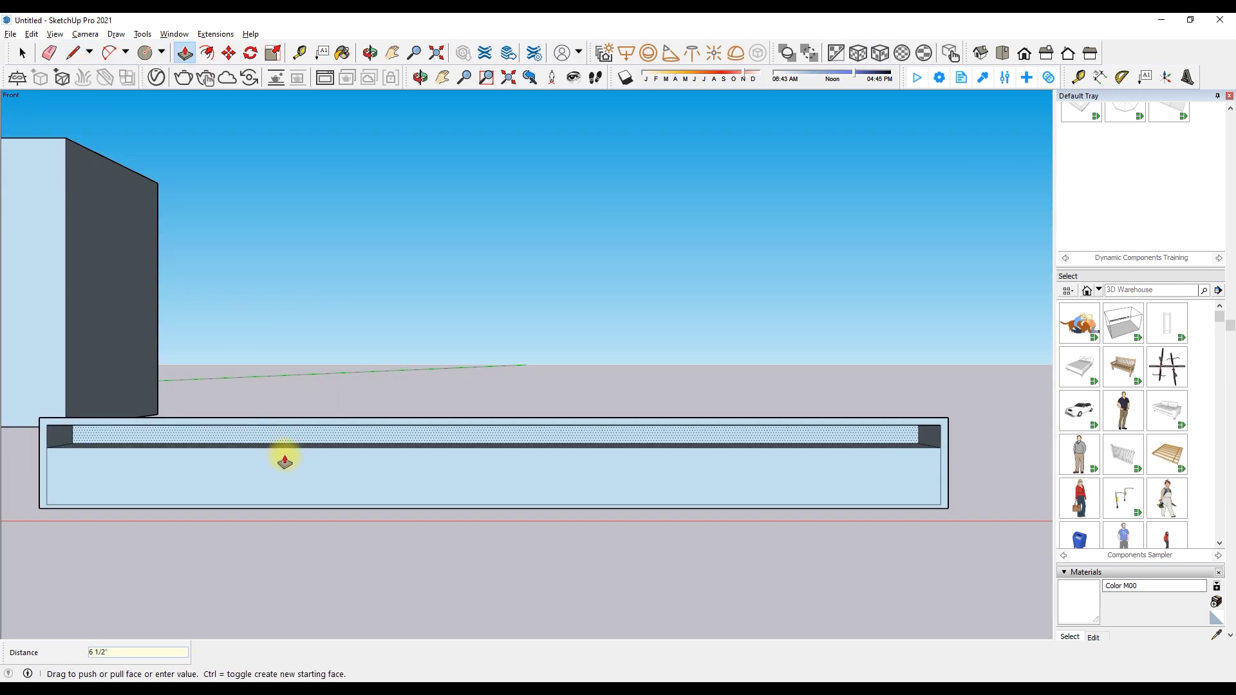
pyautogui.click(284, 454)
pyautogui.press('l')
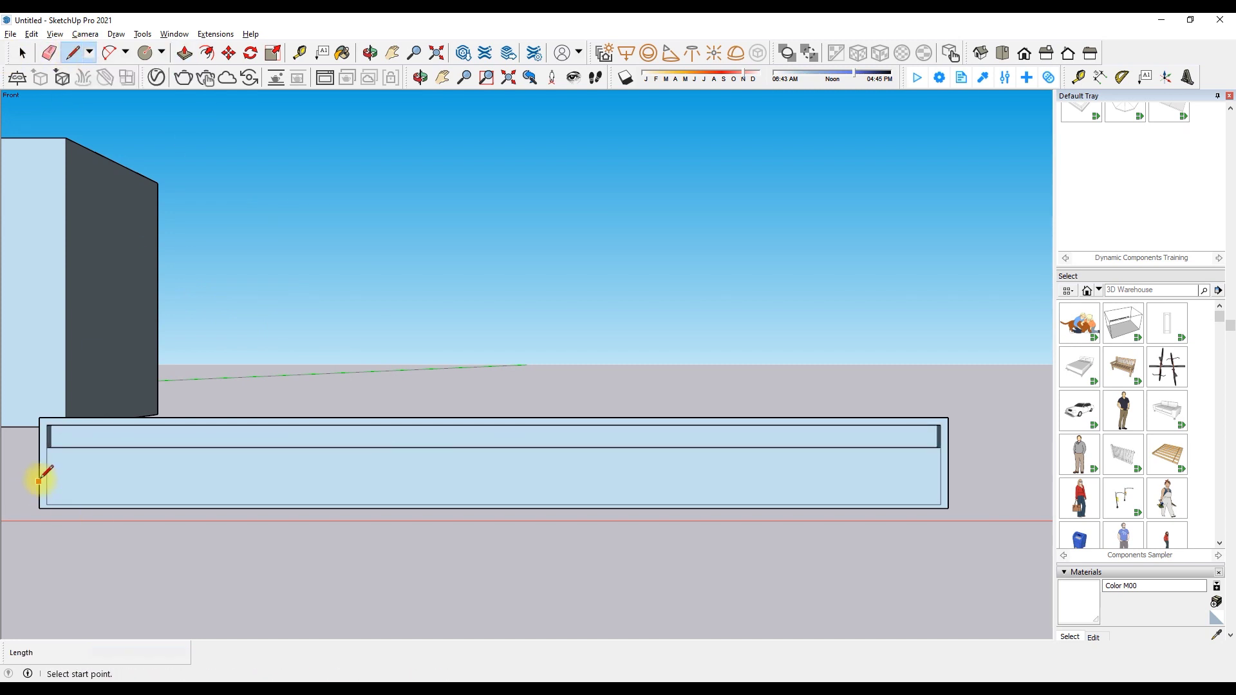
# Divide the middle front edge into four equal segments
pyautogui.rightClick(577, 480)
pyautogui.click(623, 563)
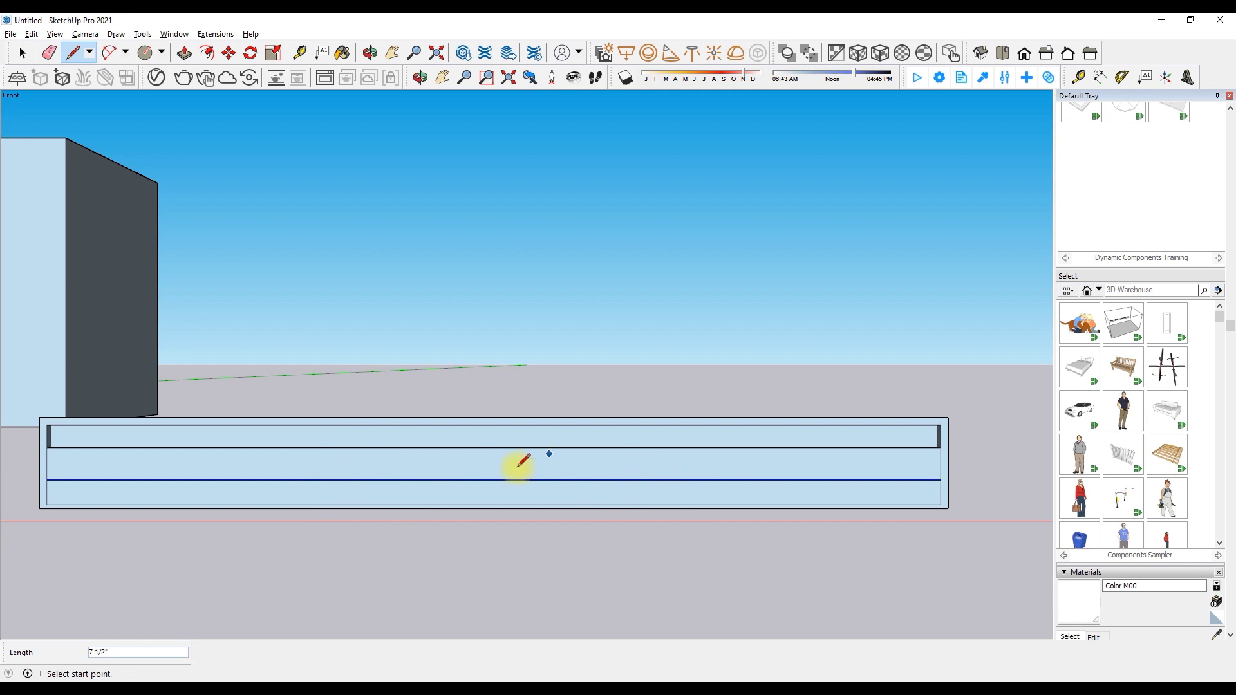
pyautogui.press('space')
pyautogui.rightClick(477, 480)
pyautogui.click(522, 563)
pyautogui.click(463, 458)
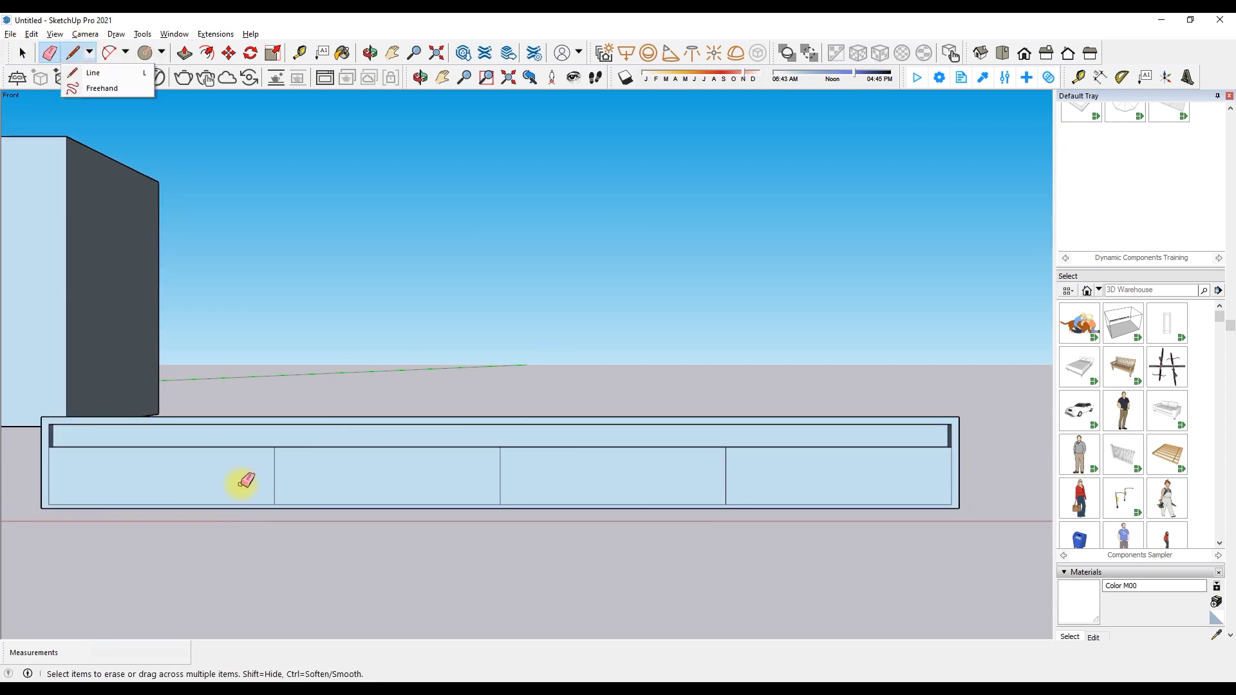
# Draw the first offset line across the front and a vertical divider line between panels
pyautogui.press('l')
pyautogui.scroll(3, 6, 509)
pyautogui.scroll(5, 128, 309)
pyautogui.click(131, 306)
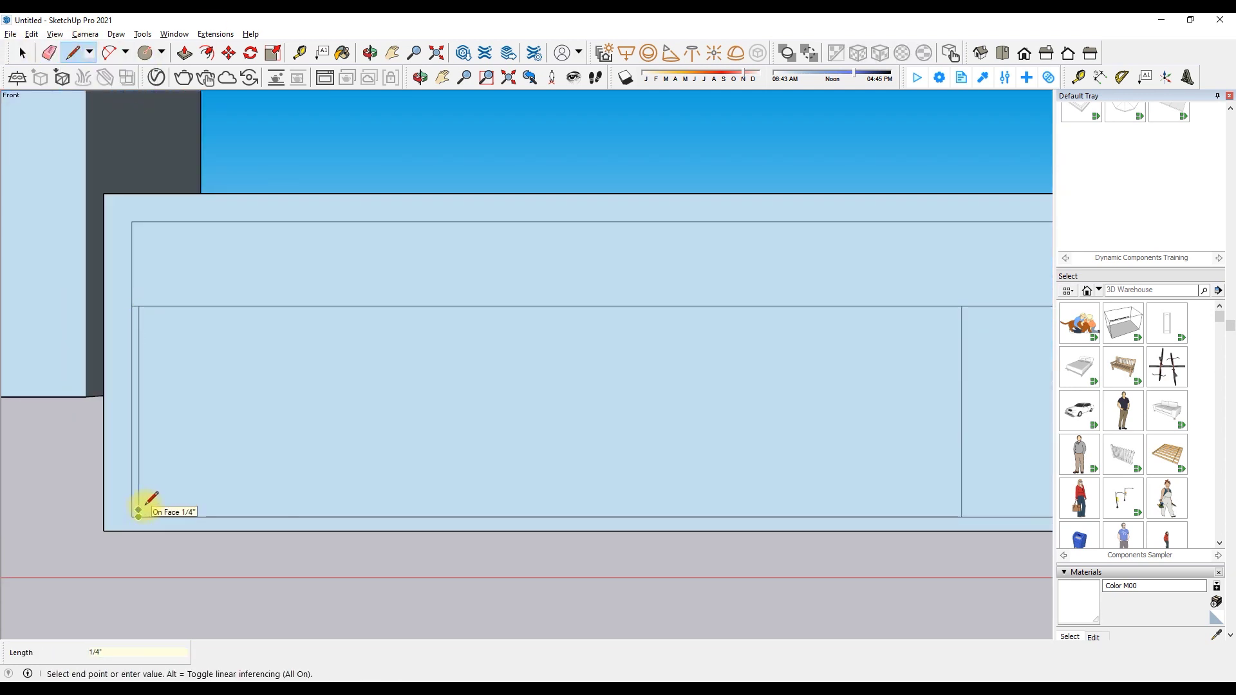
pyautogui.scroll(-2, 97, 519)
pyautogui.scroll(2, 891, 519)
pyautogui.scroll(1, 860, 530)
pyautogui.click(866, 530)
pyautogui.scroll(-1, 974, 400)
pyautogui.scroll(2, 973, 401)
pyautogui.click(739, 422)
pyautogui.scroll(-1, 717, 275)
pyautogui.scroll(1, 308, 474)
pyautogui.click(303, 477)
pyautogui.scroll(-1, 879, 407)
pyautogui.scroll(-1, 325, 395)
pyautogui.scroll(2, 504, 499)
pyautogui.scroll(1, 508, 496)
# Draw the remaining divider lines from the divider bases and tops between the panels
pyautogui.click(505, 487)
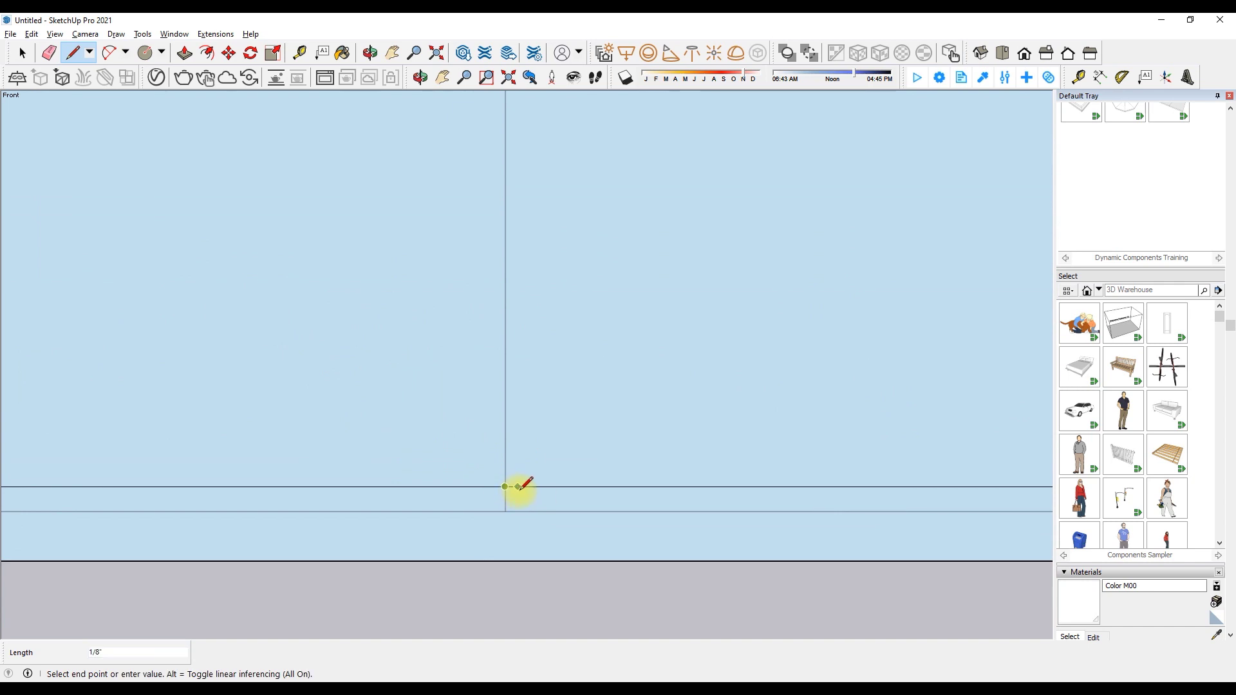
pyautogui.scroll(-2, 502, 528)
pyautogui.scroll(1, 433, 502)
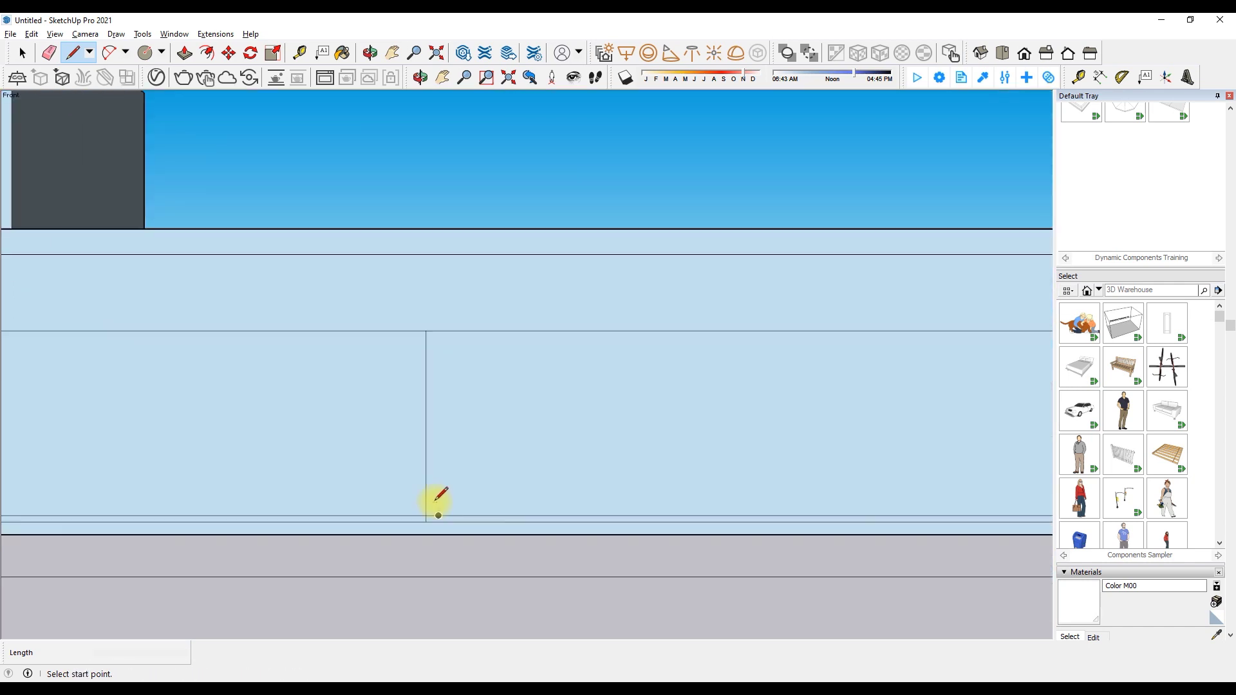
pyautogui.scroll(1, 436, 523)
pyautogui.scroll(-2, 434, 179)
pyautogui.scroll(2, 311, 458)
pyautogui.click(322, 427)
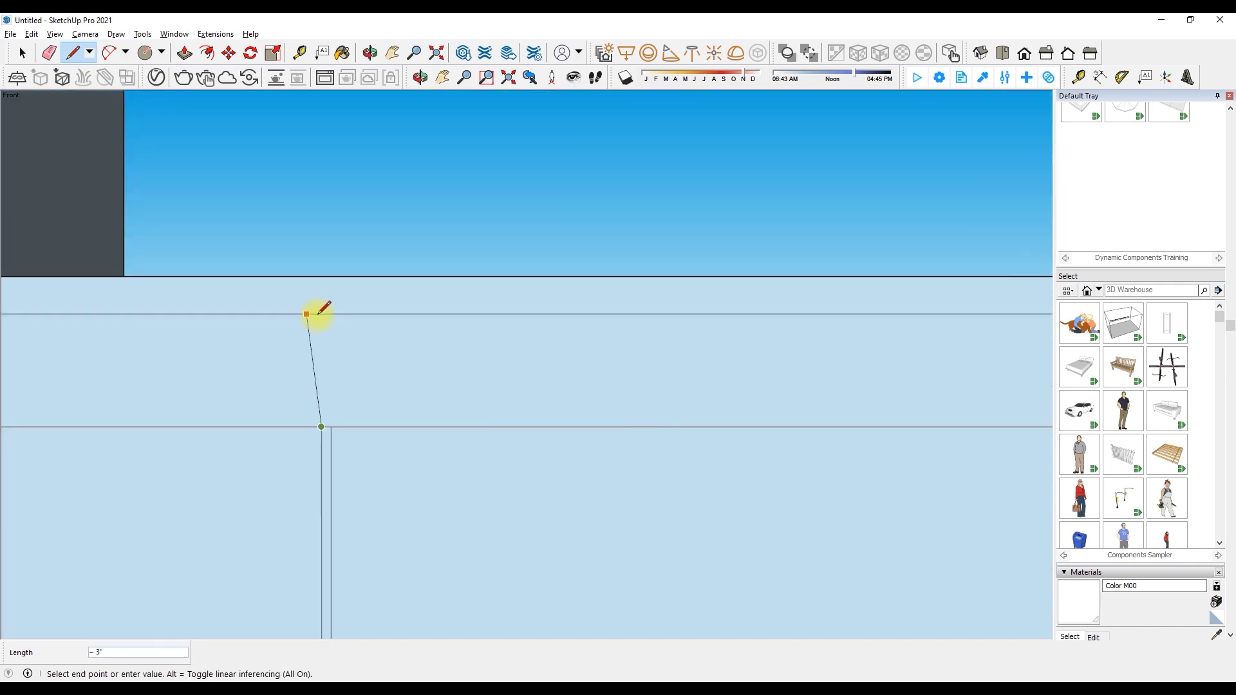
pyautogui.press('Escape')
pyautogui.scroll(-1, 316, 435)
pyautogui.scroll(1, 673, 428)
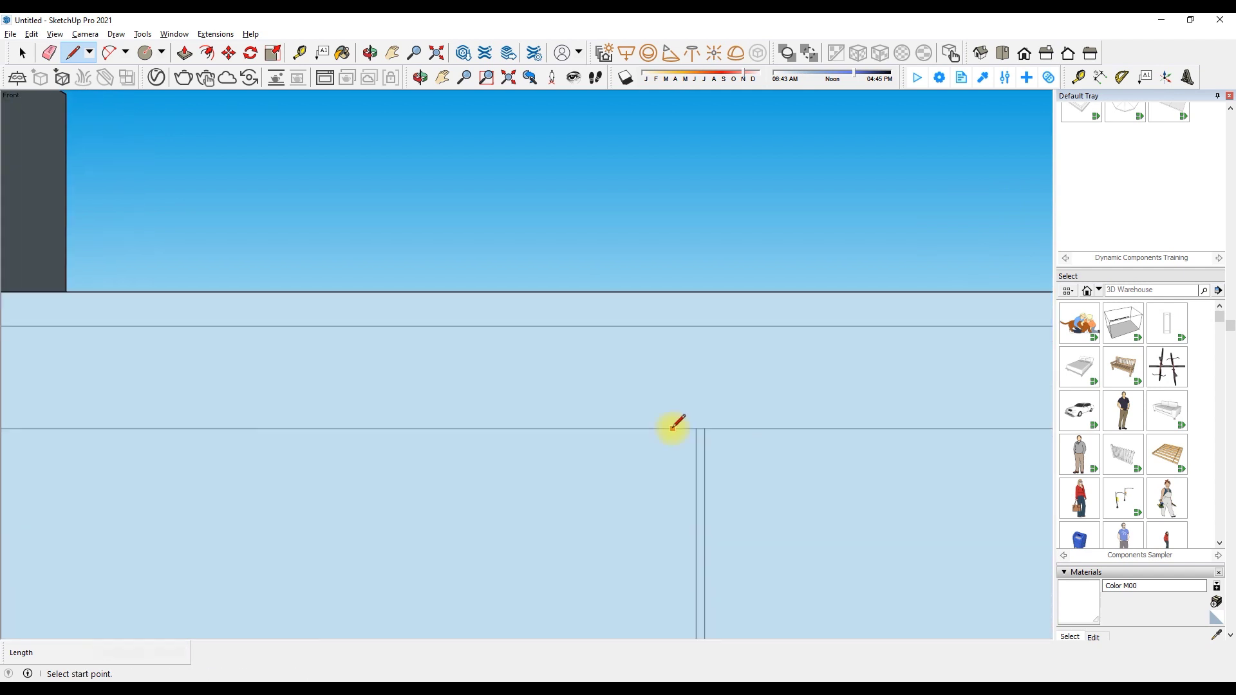
pyautogui.scroll(-2, 880, 350)
pyautogui.scroll(2, 449, 513)
pyautogui.click(448, 512)
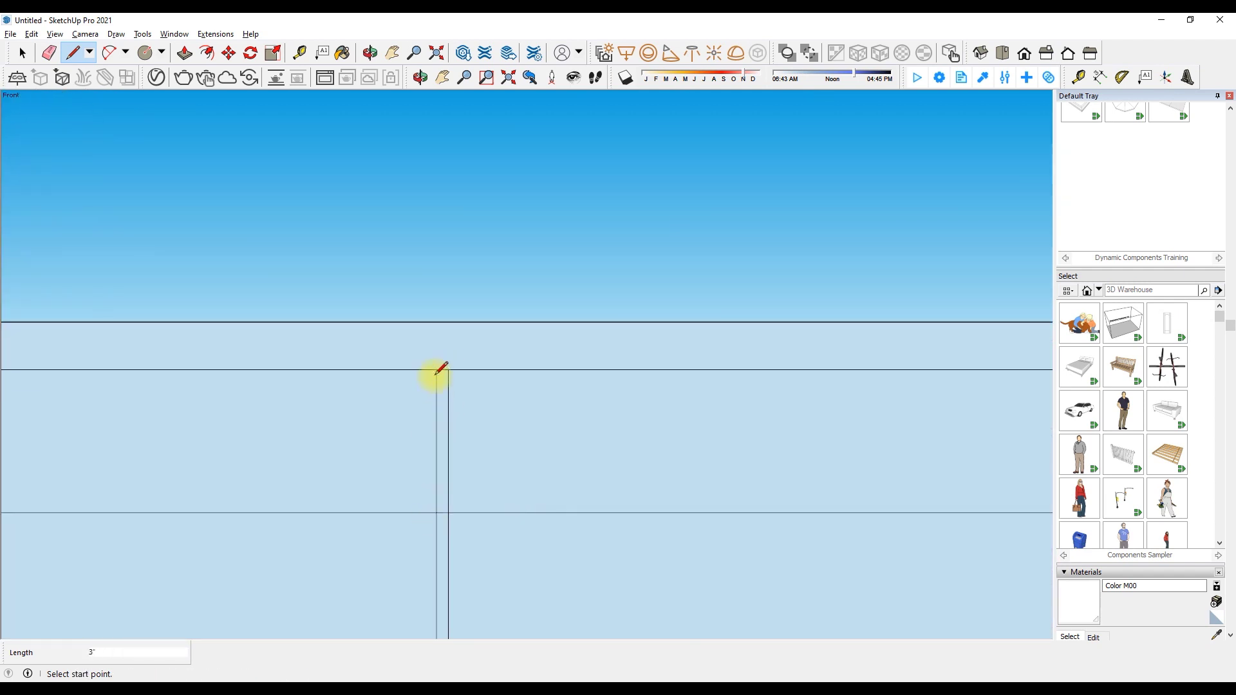
pyautogui.scroll(-3, 138, 395)
pyautogui.scroll(2, 359, 504)
pyautogui.scroll(1, 372, 523)
pyautogui.scroll(1, 372, 524)
# Paint the panel top strips dark grey with Color M07
pyautogui.press('e')
pyautogui.scroll(-5, 1143, 437)
pyautogui.click(1177, 416)
pyautogui.click(605, 420)
pyautogui.scroll(2, 334, 516)
pyautogui.scroll(-3, 353, 442)
pyautogui.scroll(1, 353, 442)
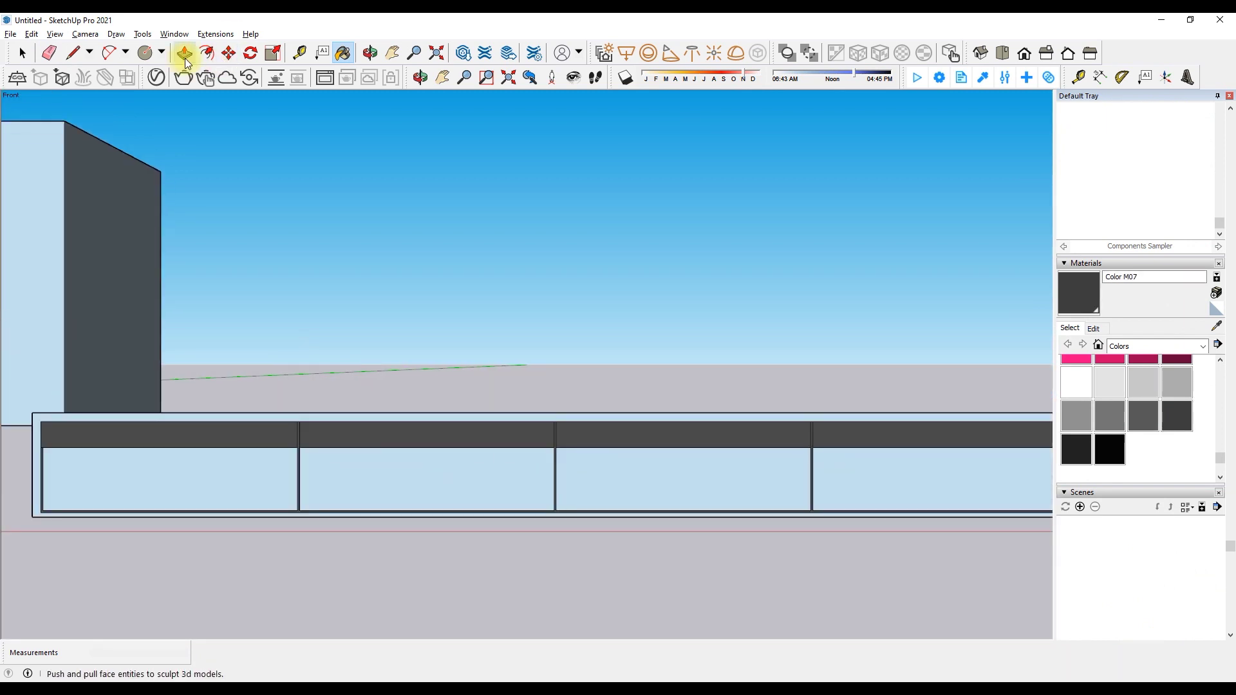
# Start pushing the middle panel's dark top strip with Push/Pull
pyautogui.click(185, 55)
pyautogui.scroll(2, 271, 365)
pyautogui.click(351, 358)
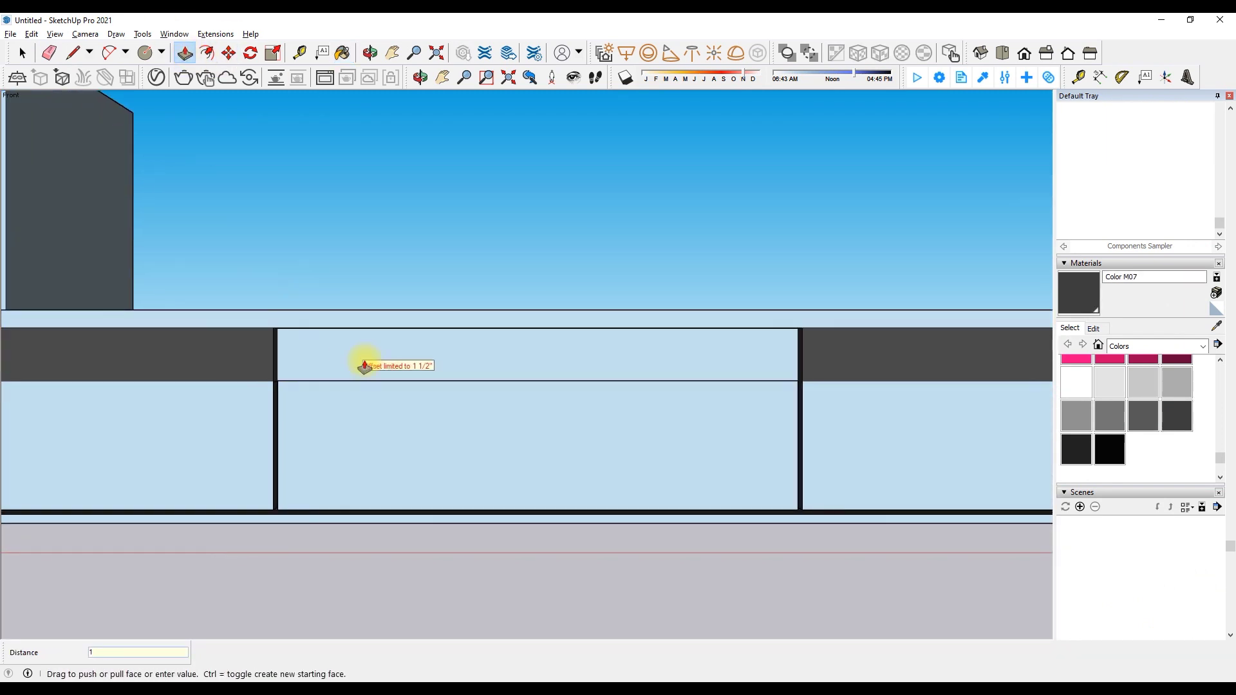
# Recess the middle dark strip inward and orbit to check it along the cabinet front
pyautogui.scroll(-2, 303, 389)
pyautogui.moveTo(303, 389); pyautogui.dragTo(698, 353, button='middle')
pyautogui.scroll(5, 256, 366)
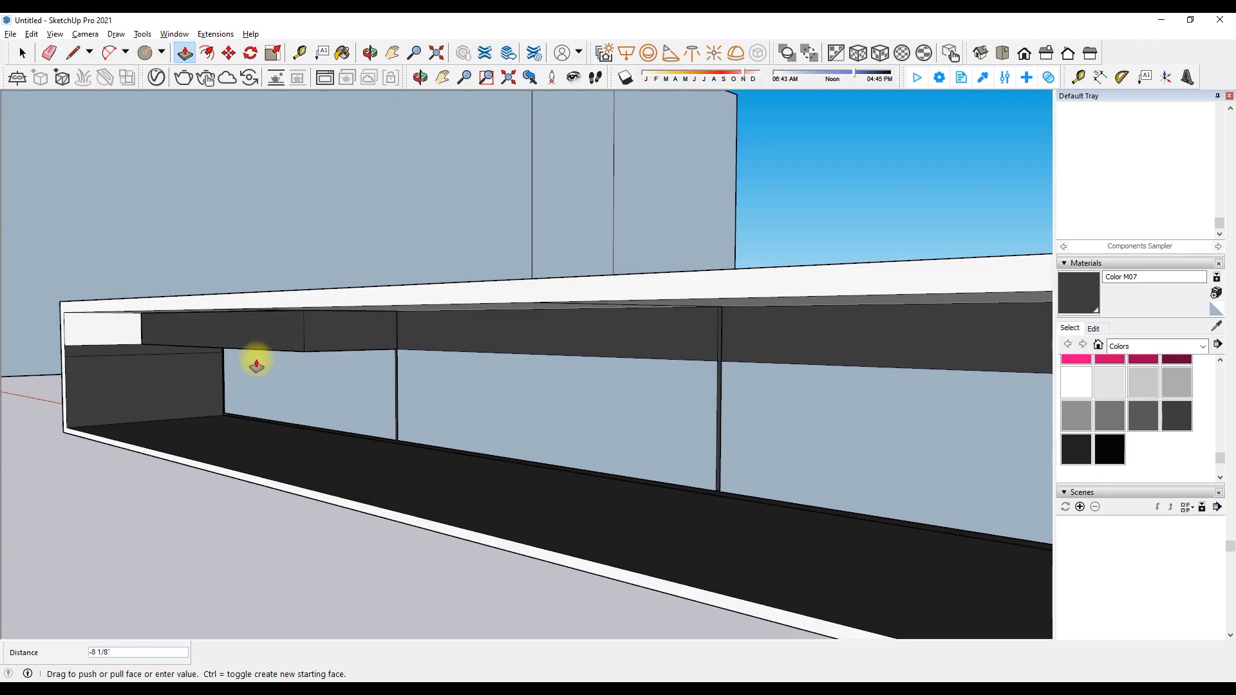
pyautogui.press('Return')
pyautogui.scroll(-2, 552, 323)
pyautogui.moveTo(551, 323); pyautogui.dragTo(861, 428, button='middle')
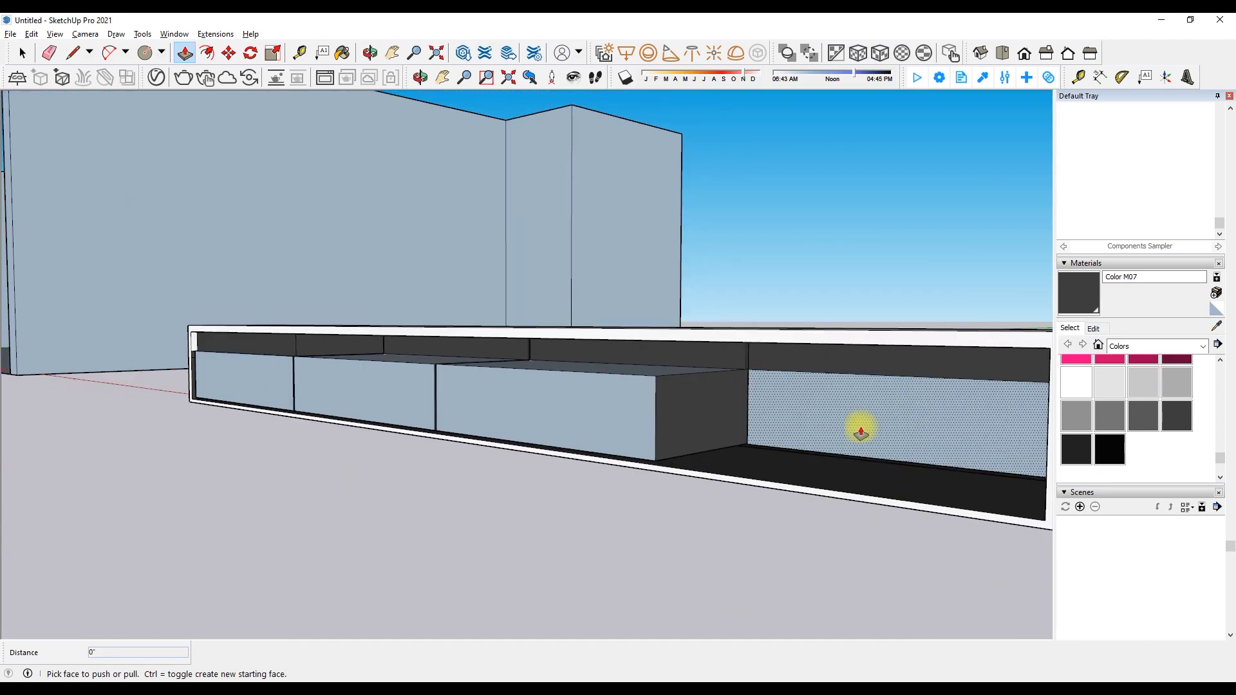
pyautogui.scroll(2, 835, 359)
pyautogui.scroll(2, 836, 359)
pyautogui.scroll(-3, 709, 380)
pyautogui.moveTo(709, 380); pyautogui.dragTo(547, 436, button='middle')
pyautogui.scroll(4, 546, 436)
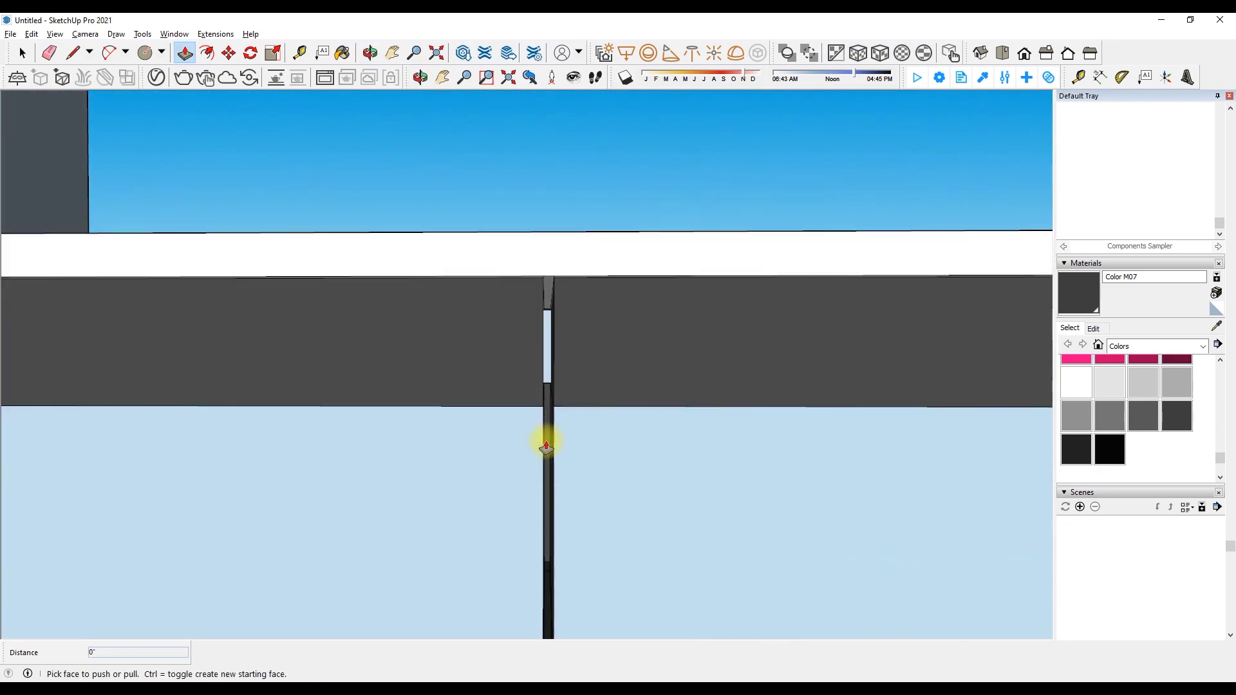
pyautogui.scroll(-1, 971, 422)
pyautogui.scroll(-2, 714, 495)
pyautogui.scroll(3, 714, 494)
pyautogui.scroll(2, 464, 505)
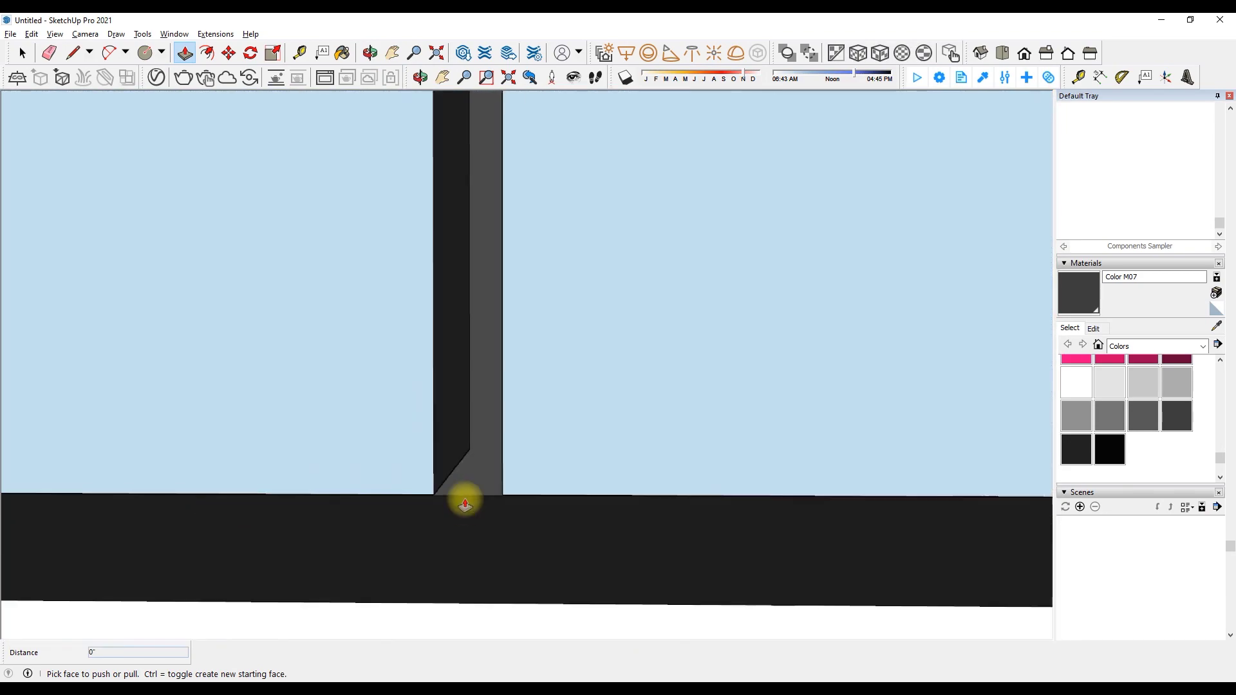
pyautogui.scroll(-5, 867, 500)
pyautogui.scroll(1, 867, 500)
# Push another dark handle strip inward on the panel face
pyautogui.press('o')
pyautogui.scroll(3, 149, 469)
pyautogui.scroll(2, 102, 367)
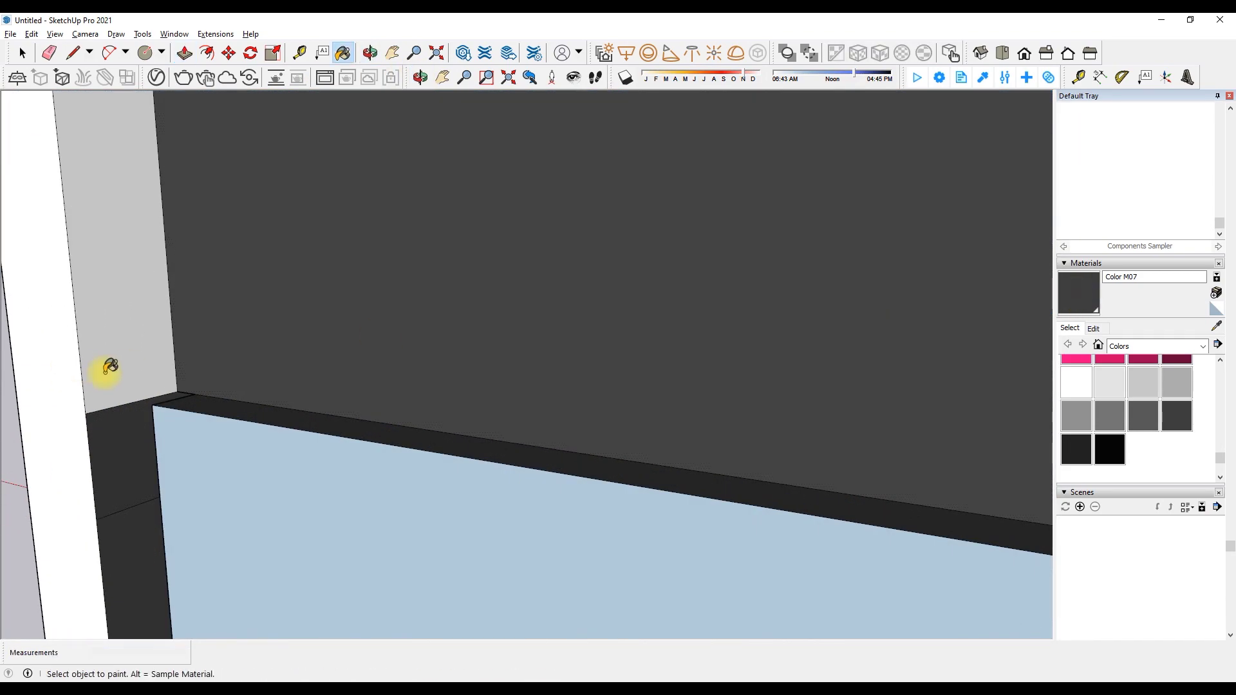
pyautogui.scroll(-6, 102, 367)
pyautogui.scroll(2, 845, 281)
pyautogui.scroll(3, 846, 281)
pyautogui.rightClick(862, 401)
pyautogui.click(867, 406)
pyautogui.scroll(-2, 427, 296)
pyautogui.scroll(2, 566, 412)
pyautogui.click(533, 384)
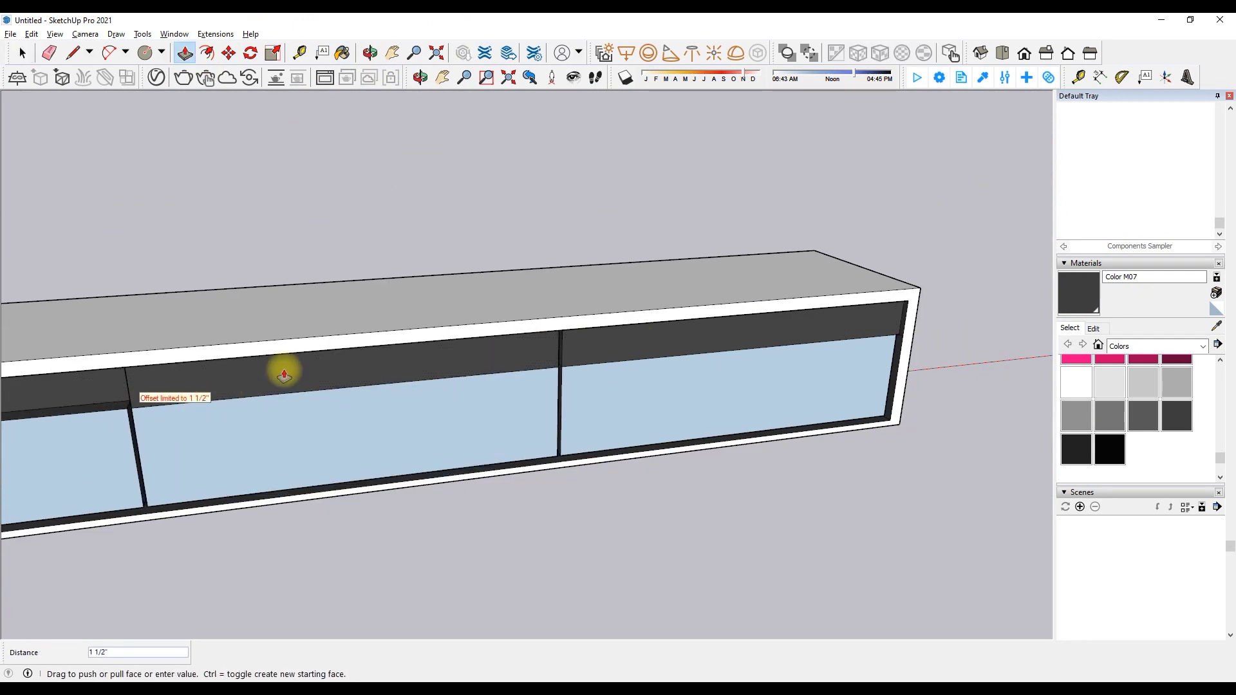
pyautogui.scroll(-2, 144, 408)
pyautogui.scroll(3, 268, 384)
pyautogui.scroll(-2, 398, 360)
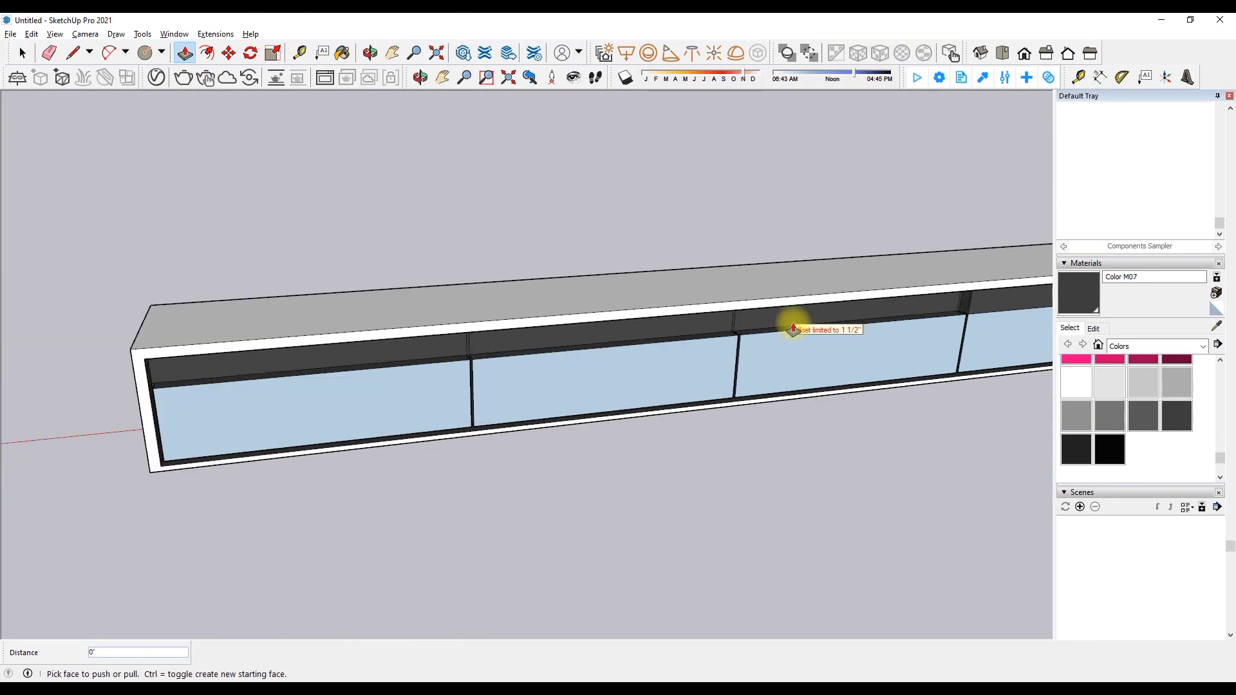
# Pull the drawer fronts out 3/4" from the cabinet
pyautogui.moveTo(303, 179)
pyautogui.mouseDown(button='middle')
pyautogui.moveTo(469, 254)
pyautogui.moveTo(585, 358)
pyautogui.mouseUp(button='middle')
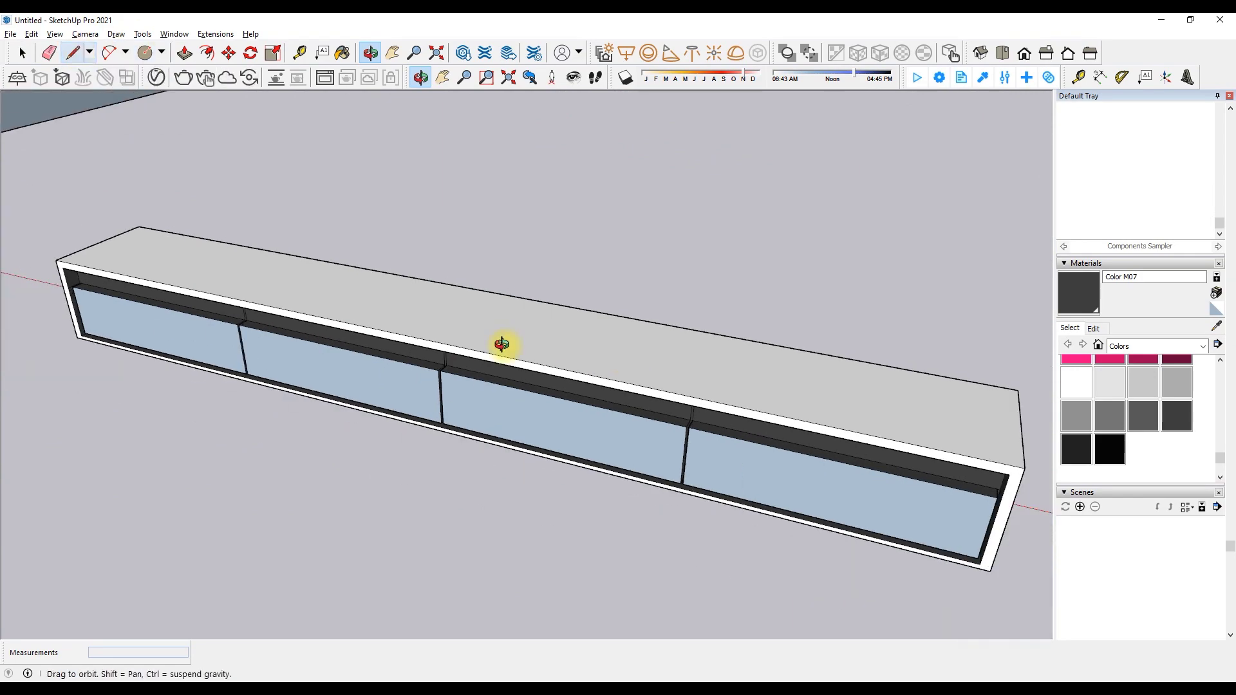
pyautogui.scroll(3, 99, 268)
pyautogui.scroll(-1, 160, 263)
pyautogui.scroll(4, 1029, 489)
pyautogui.press('p')
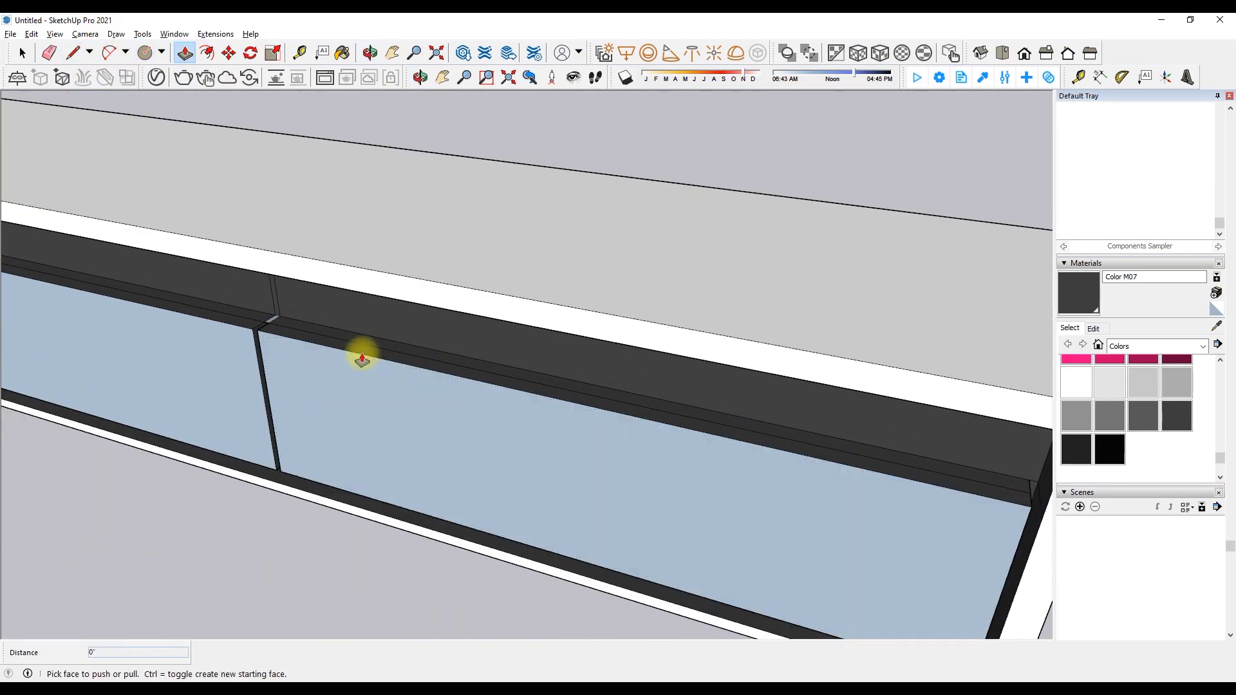
pyautogui.click(363, 358)
pyautogui.click(206, 339)
pyautogui.scroll(-3, 450, 235)
pyautogui.scroll(3, 549, 284)
pyautogui.click(549, 284)
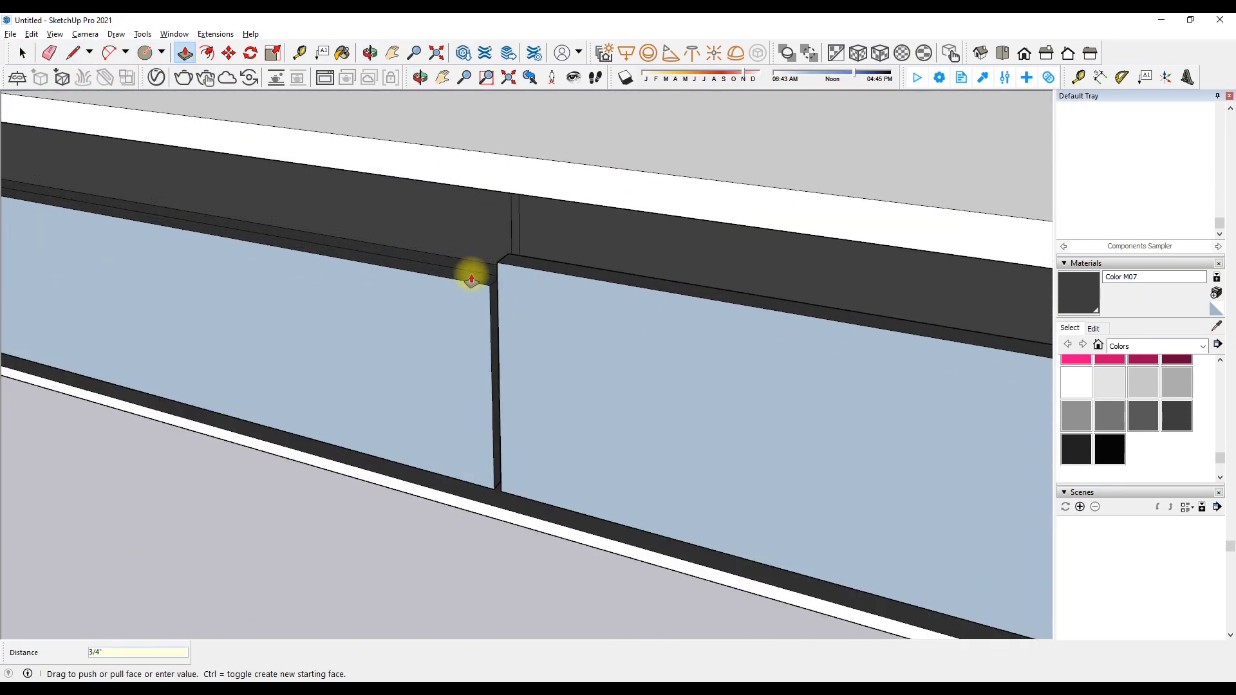
pyautogui.click(478, 268)
# Paint the cabinet's outer body mid-grey Color M05 and orbit around to check it
pyautogui.click(370, 52)
pyautogui.scroll(-5, 373, 251)
pyautogui.moveTo(373, 251); pyautogui.dragTo(386, 376)
pyautogui.scroll(5, 386, 376)
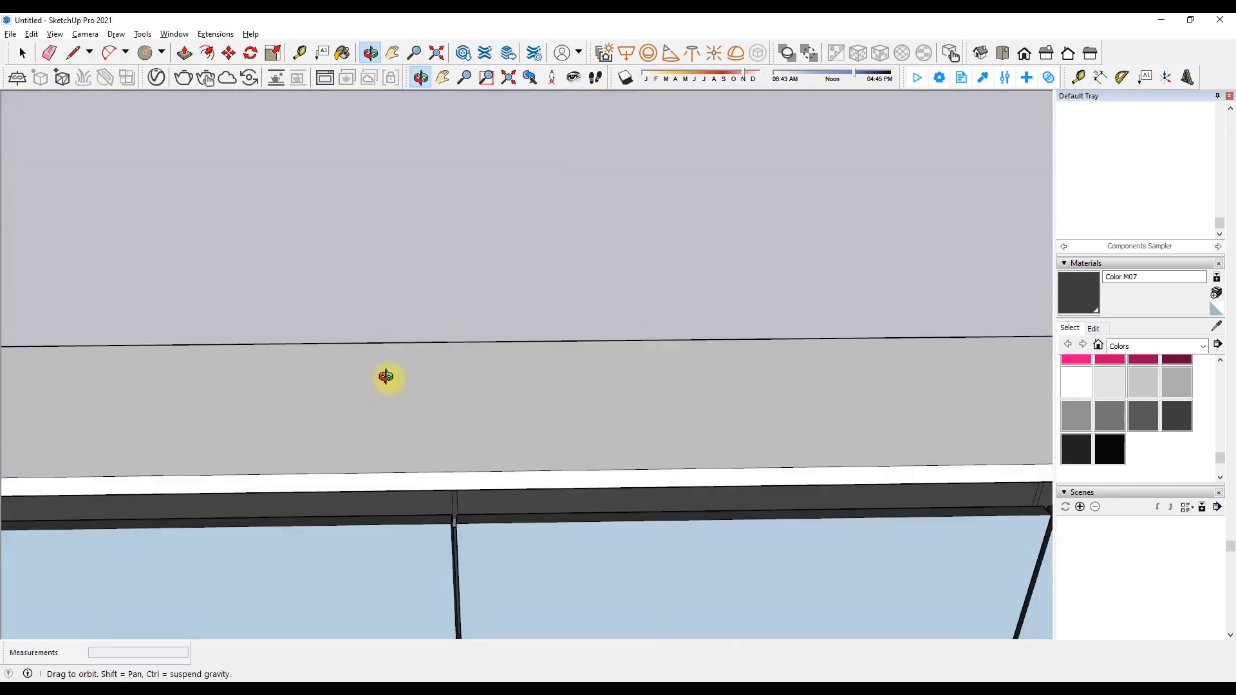
pyautogui.scroll(-3, 386, 376)
pyautogui.click(1110, 416)
pyautogui.click(903, 367)
pyautogui.moveTo(902, 367); pyautogui.dragTo(234, 386, button='middle')
pyautogui.press('o')
pyautogui.moveTo(234, 386)
pyautogui.mouseDown()
pyautogui.moveTo(261, 171)
pyautogui.moveTo(607, 469)
pyautogui.mouseUp()
pyautogui.scroll(-5, 607, 469)
# Import the teak-veneer-quarter-cut image from the 3d desgin folder and place it in the model
pyautogui.press('b')
pyautogui.click(156, 78)
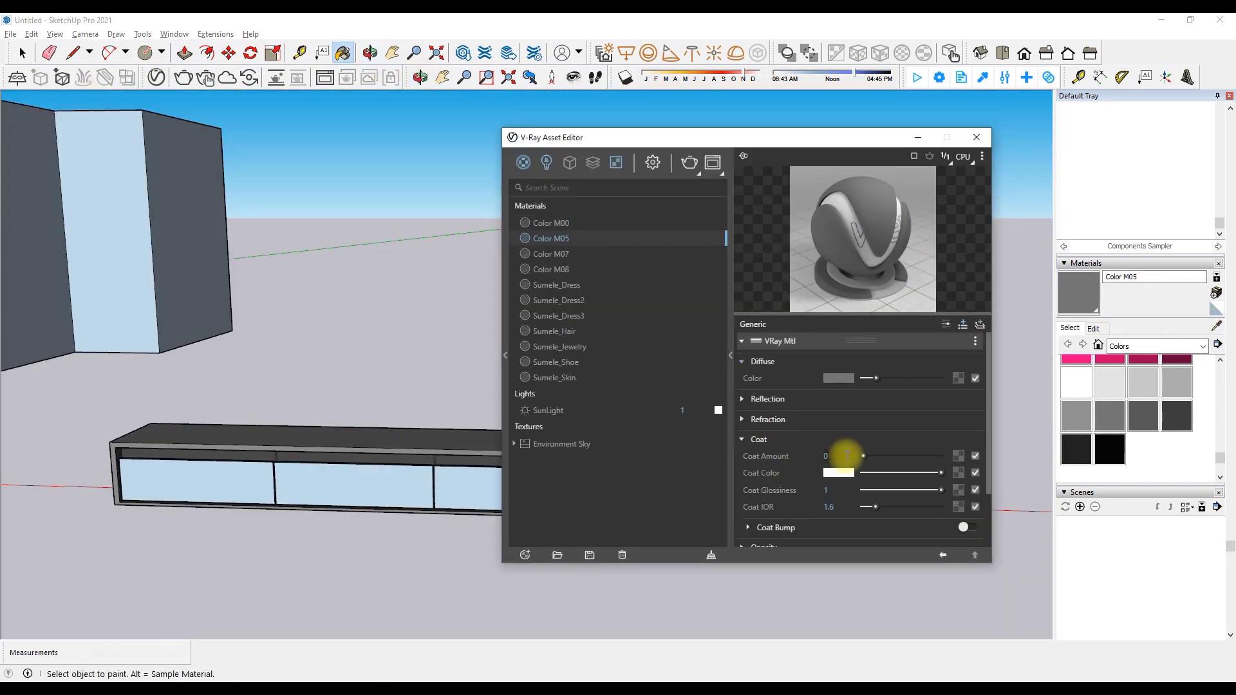
pyautogui.click(977, 137)
pyautogui.click(10, 34)
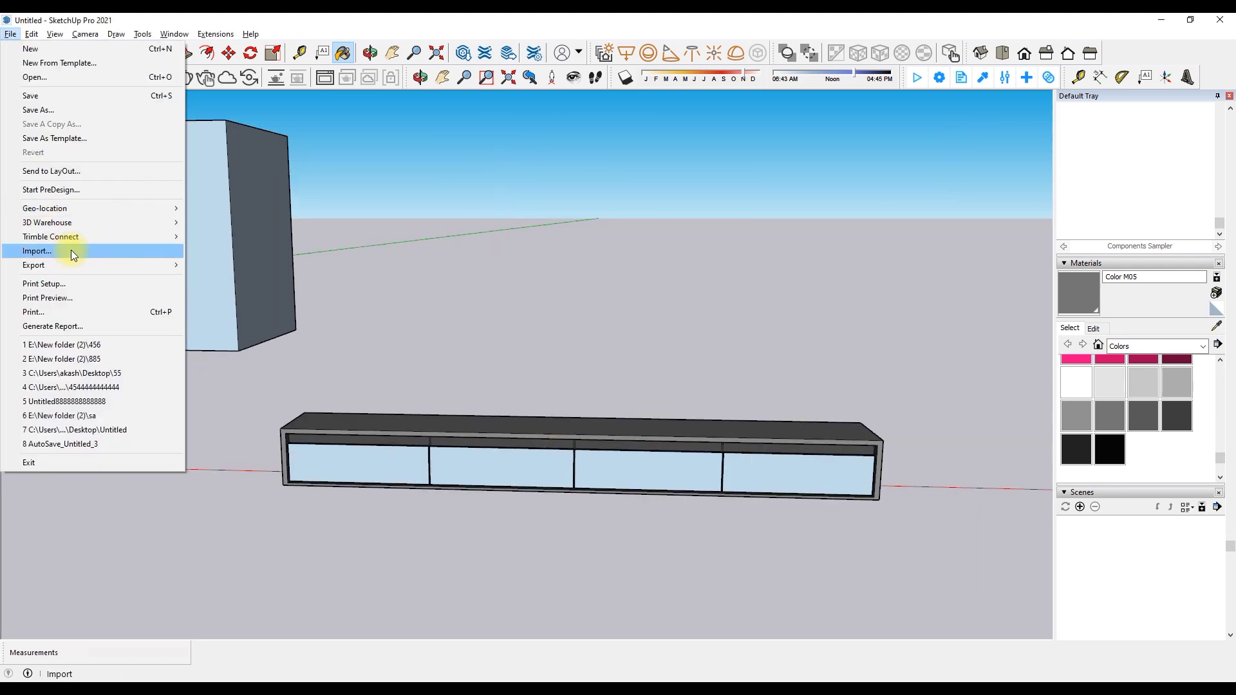
pyautogui.click(38, 251)
pyautogui.click(56, 311)
pyautogui.doubleClick(152, 155)
pyautogui.moveTo(604, 152); pyautogui.dragTo(616, 307)
pyautogui.click(563, 193)
pyautogui.click(509, 411)
pyautogui.click(277, 477)
pyautogui.click(483, 222)
# Sample the teak image as a material and paint the drawer fronts with it
pyautogui.press('m')
pyautogui.scroll(-3, 349, 376)
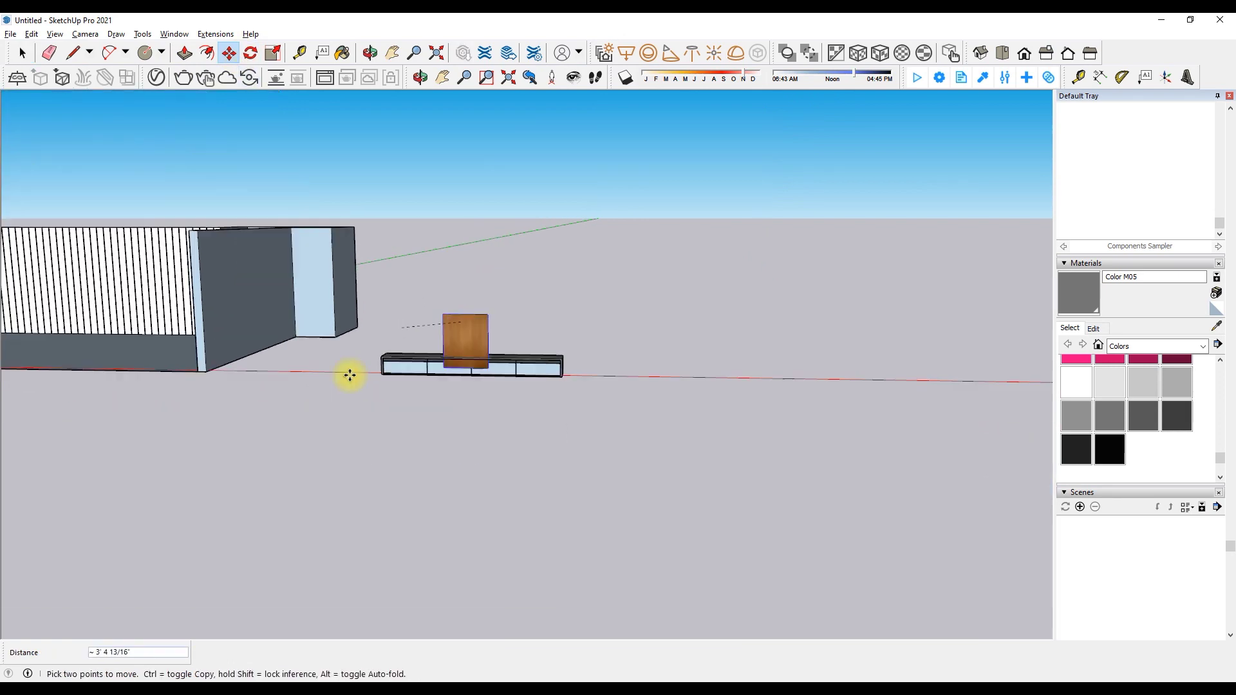
pyautogui.scroll(5, 350, 375)
pyautogui.press('q')
pyautogui.click(1216, 326)
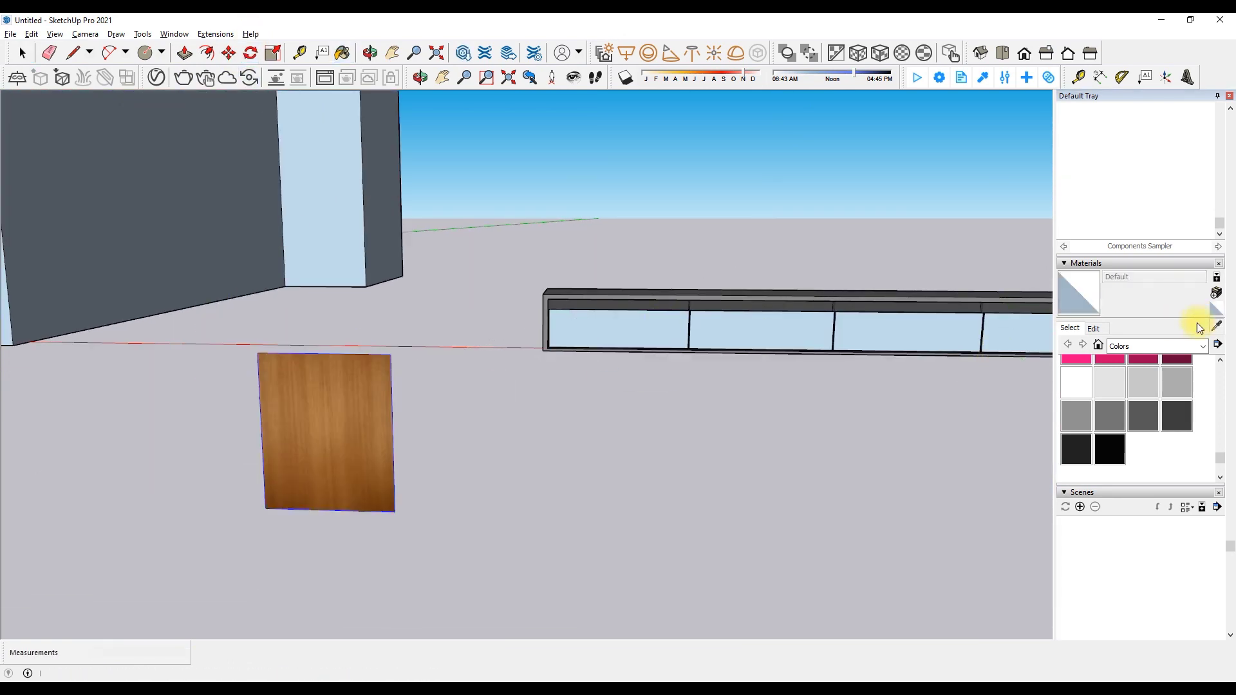
pyautogui.rightClick(296, 402)
pyautogui.click(676, 306)
pyautogui.click(339, 410)
pyautogui.click(800, 323)
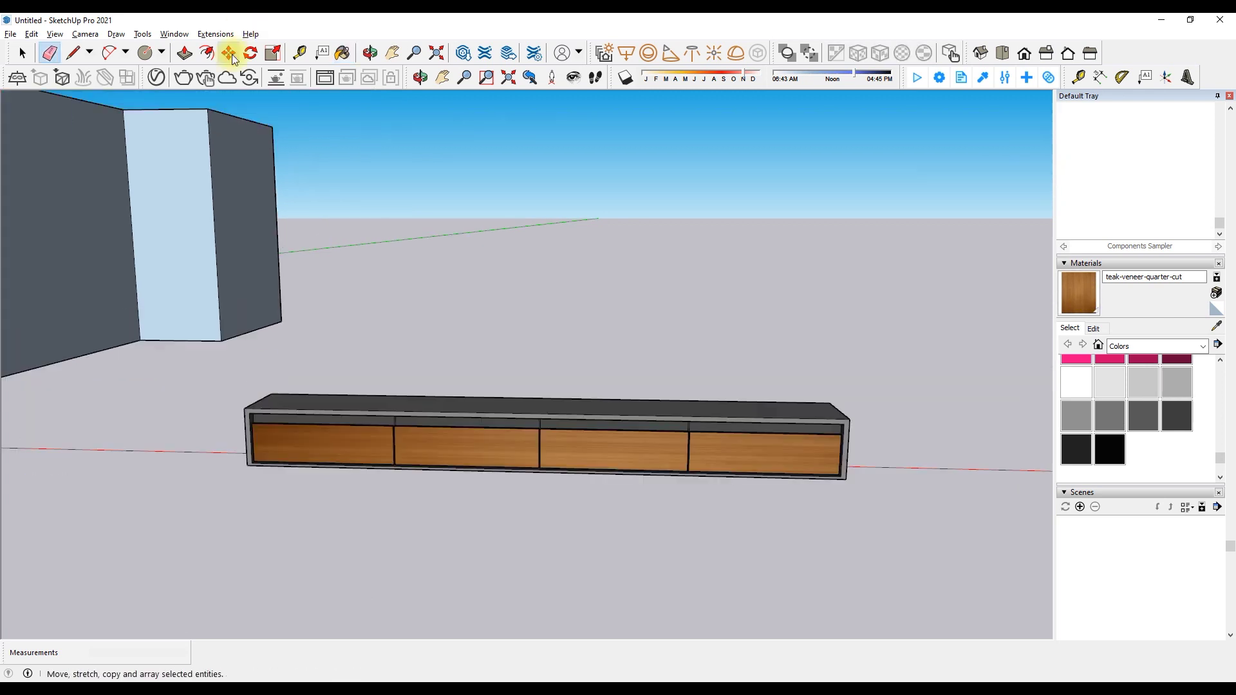
# Set the teak material's V-Ray Coat Amount to 0.06
pyautogui.click(156, 77)
pyautogui.click(746, 440)
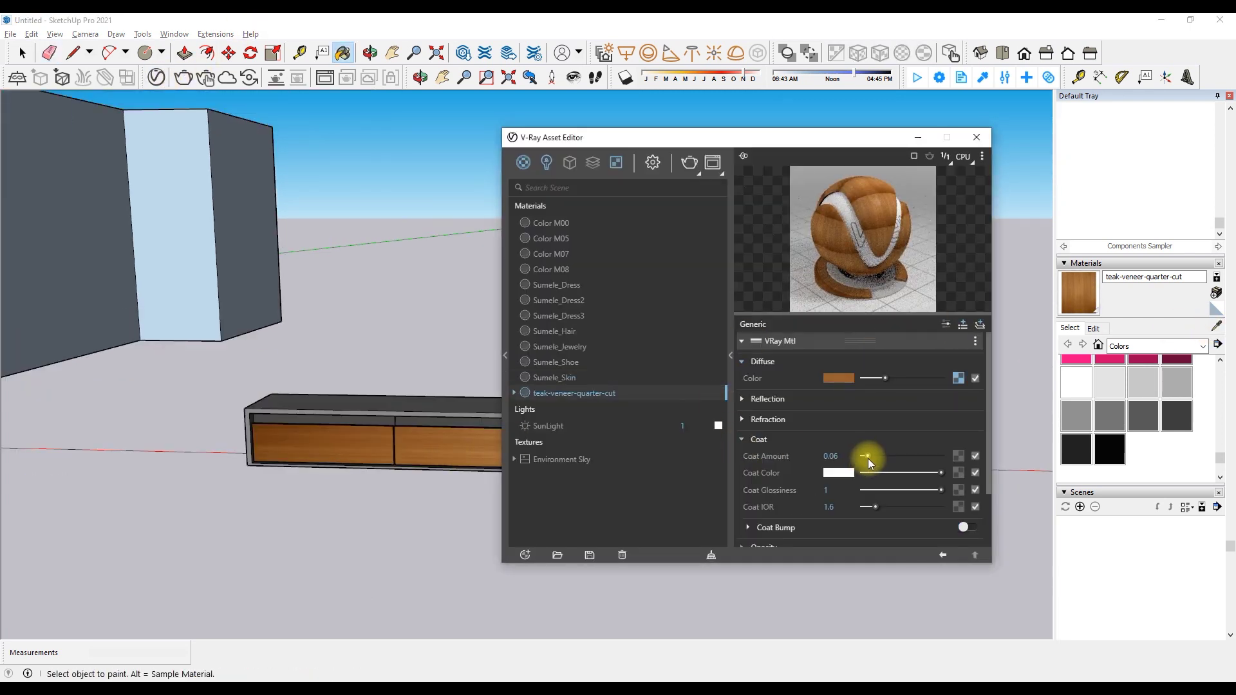
pyautogui.click(976, 143)
# Make the whole cabinet a component and move it against the slatted wall
pyautogui.press('space')
pyautogui.moveTo(414, 171); pyautogui.dragTo(886, 558)
pyautogui.press('g')
pyautogui.click(634, 485)
pyautogui.press('m')
pyautogui.click(604, 441)
pyautogui.scroll(-5, 414, 374)
# Drop the TV console onto the fluted wall
pyautogui.scroll(4, 416, 364)
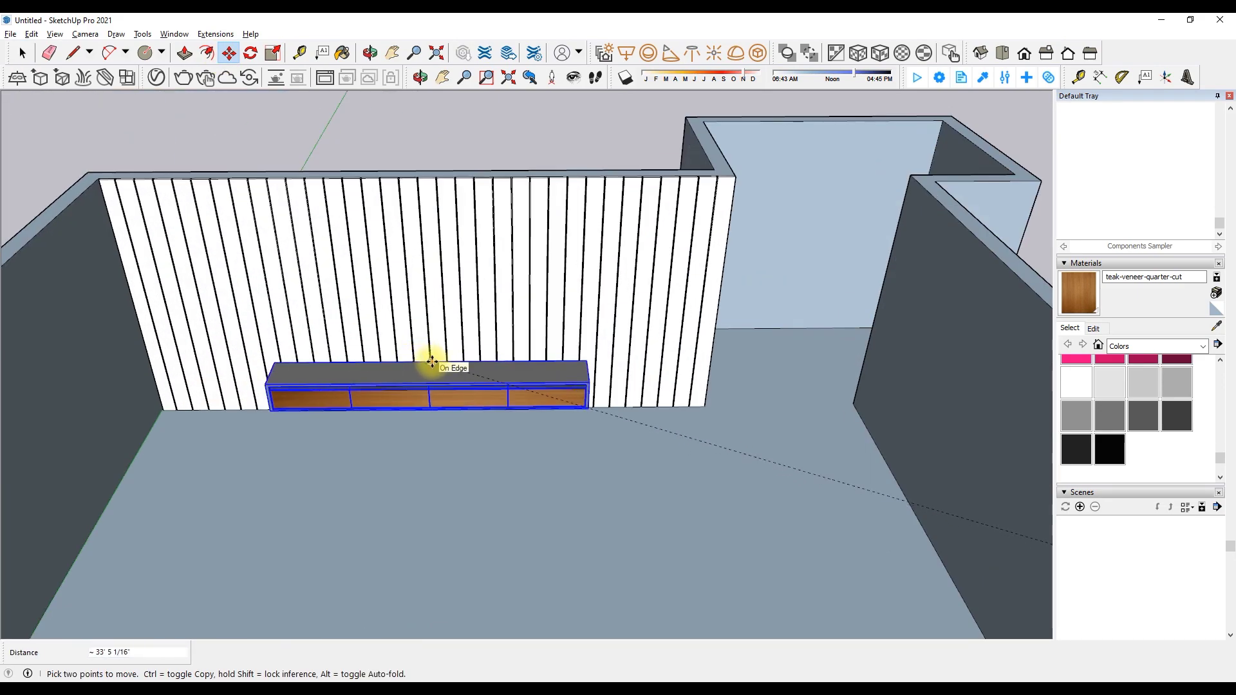
pyautogui.click(442, 347)
pyautogui.scroll(-5, 441, 348)
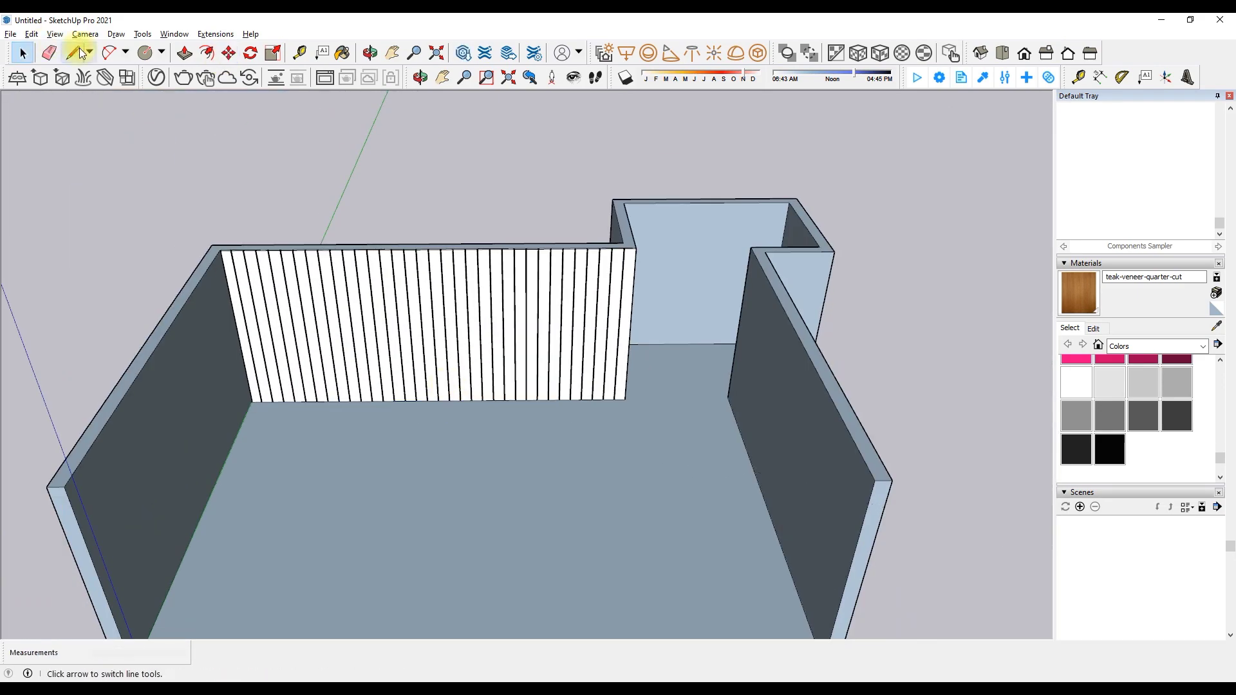
# Start reference lines at the wall's top corner and along its top edge
pyautogui.click(72, 52)
pyautogui.scroll(6, 213, 259)
pyautogui.click(231, 256)
pyautogui.scroll(-5, 231, 256)
pyautogui.scroll(5, 985, 295)
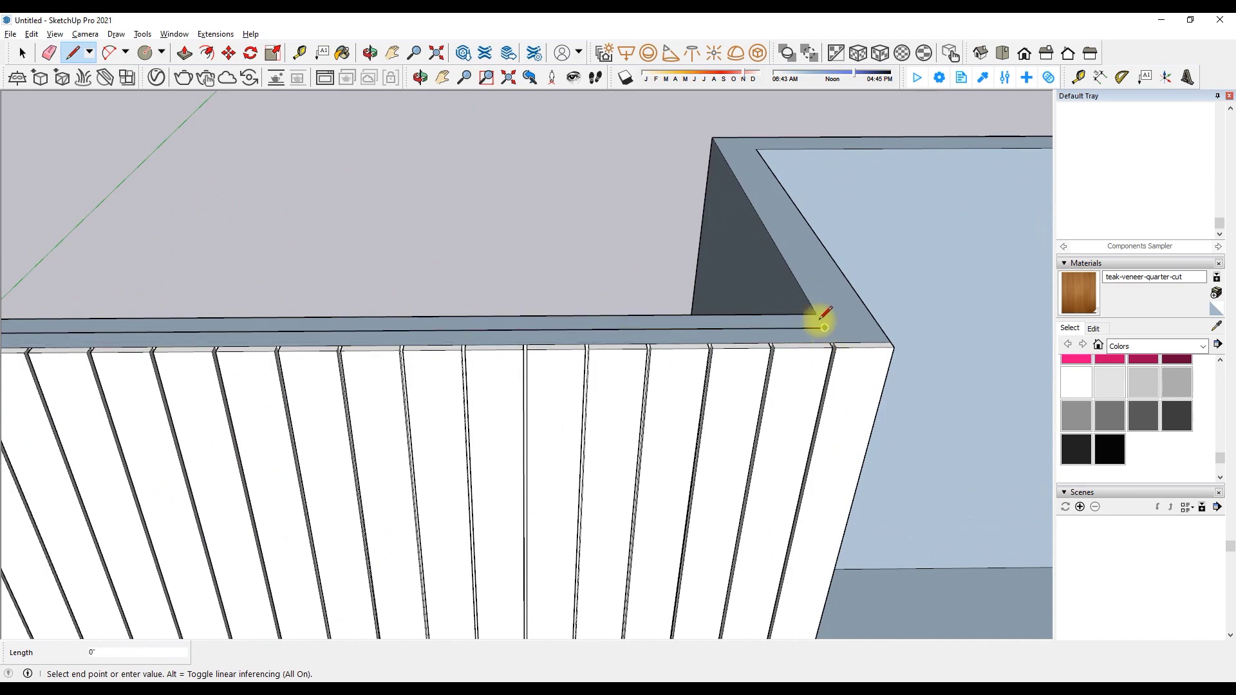
pyautogui.scroll(-5, 881, 327)
pyautogui.scroll(3, 496, 358)
pyautogui.scroll(-2, 781, 354)
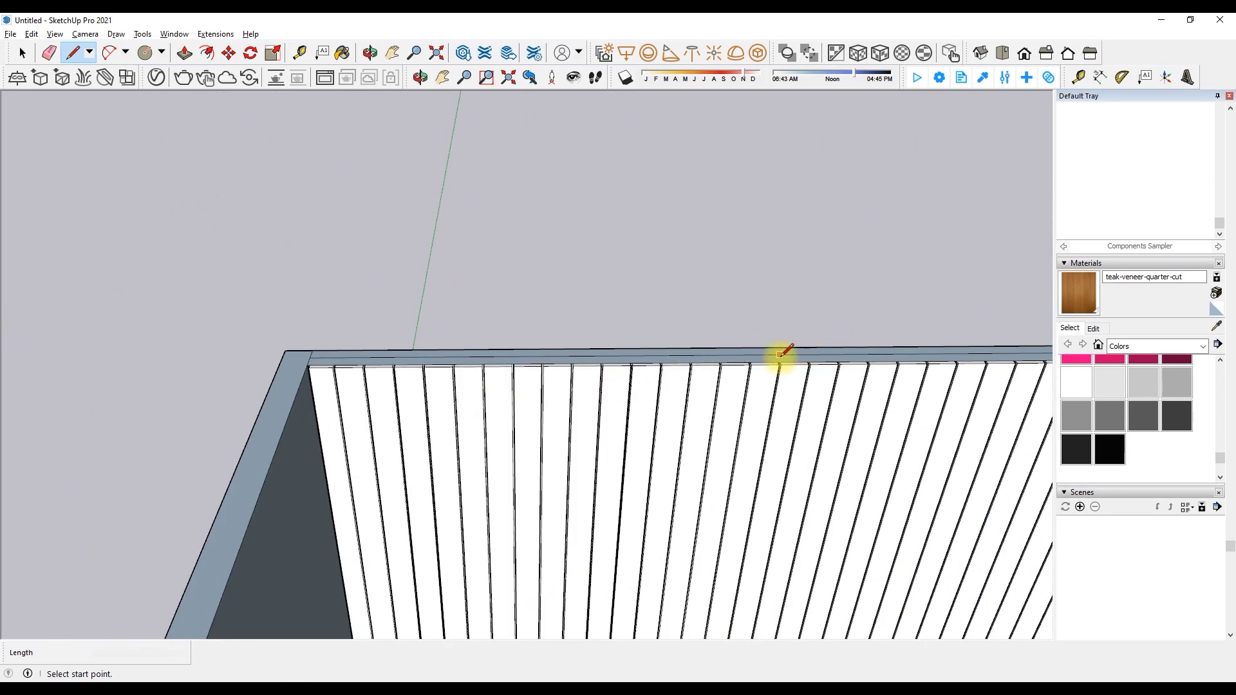
pyautogui.scroll(-3, 571, 351)
pyautogui.click(548, 353)
pyautogui.scroll(3, 548, 353)
pyautogui.scroll(-8, 566, 361)
# Move the console down to the base of the wall, centred beneath the strips
pyautogui.press('m')
pyautogui.click(900, 546)
pyautogui.scroll(6, 474, 390)
pyautogui.click(475, 389)
# Orbit around the room to a frontal view of the wall and console
pyautogui.moveTo(474, 390); pyautogui.dragTo(433, 347, button='middle')
pyautogui.scroll(3, 505, 478)
pyautogui.moveTo(506, 478)
pyautogui.keyDown('shift'); pyautogui.mouseDown(button='middle')
pyautogui.moveTo(506, 489)
pyautogui.moveTo(151, 426)
pyautogui.moveTo(588, 213)
pyautogui.mouseUp(button='middle'); pyautogui.keyUp('shift')
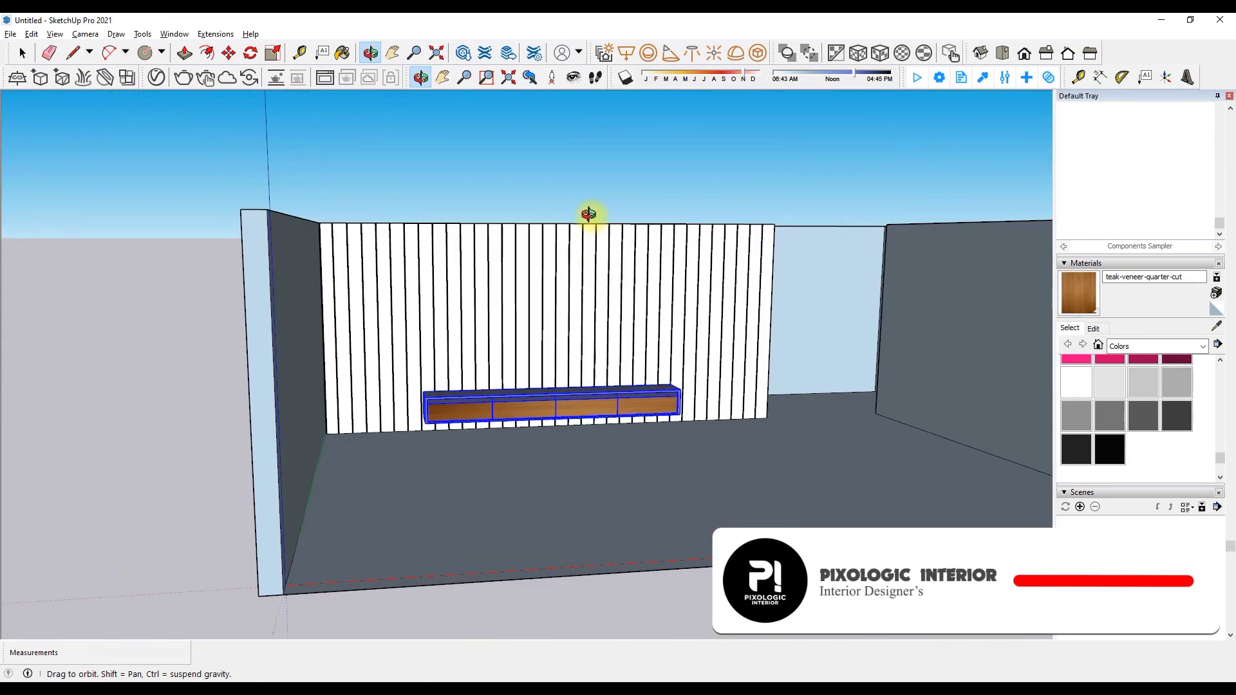
pyautogui.scroll(2, 469, 110)
pyautogui.scroll(3, 560, 320)
pyautogui.moveTo(560, 320); pyautogui.dragTo(524, 260, button='middle')
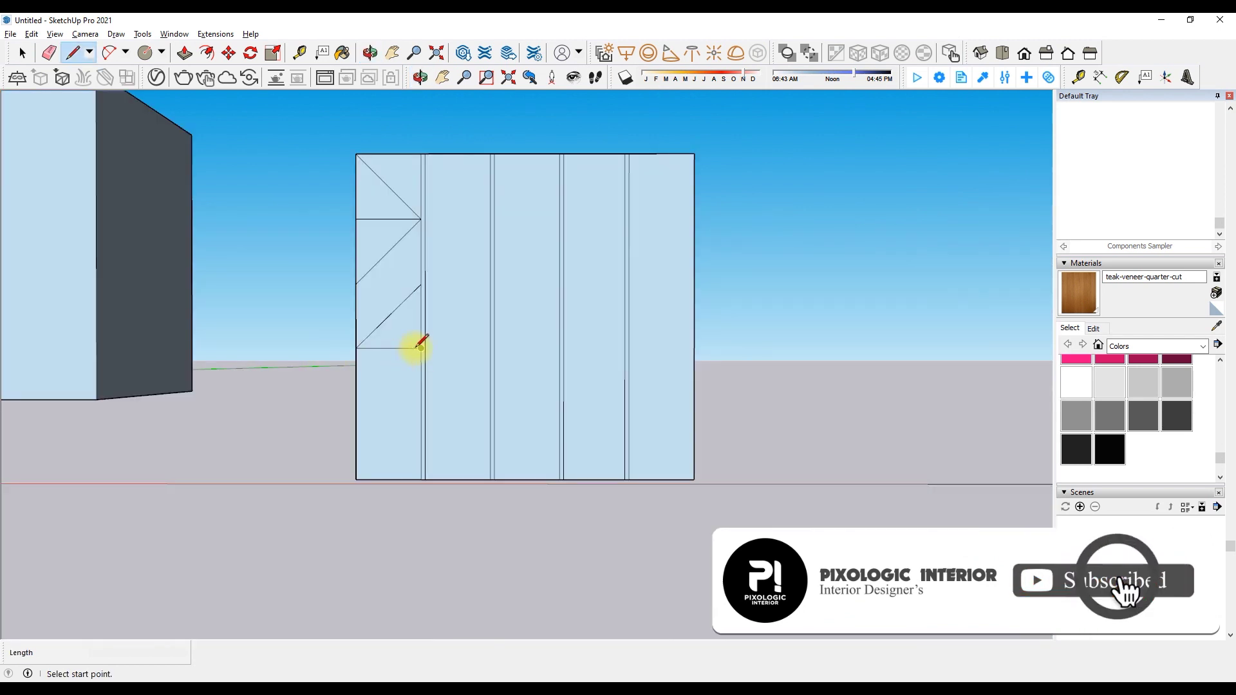
# Draw horizontal and diagonal edges across the first panel strips to form triangles
pyautogui.click(421, 348)
pyautogui.scroll(2, 421, 348)
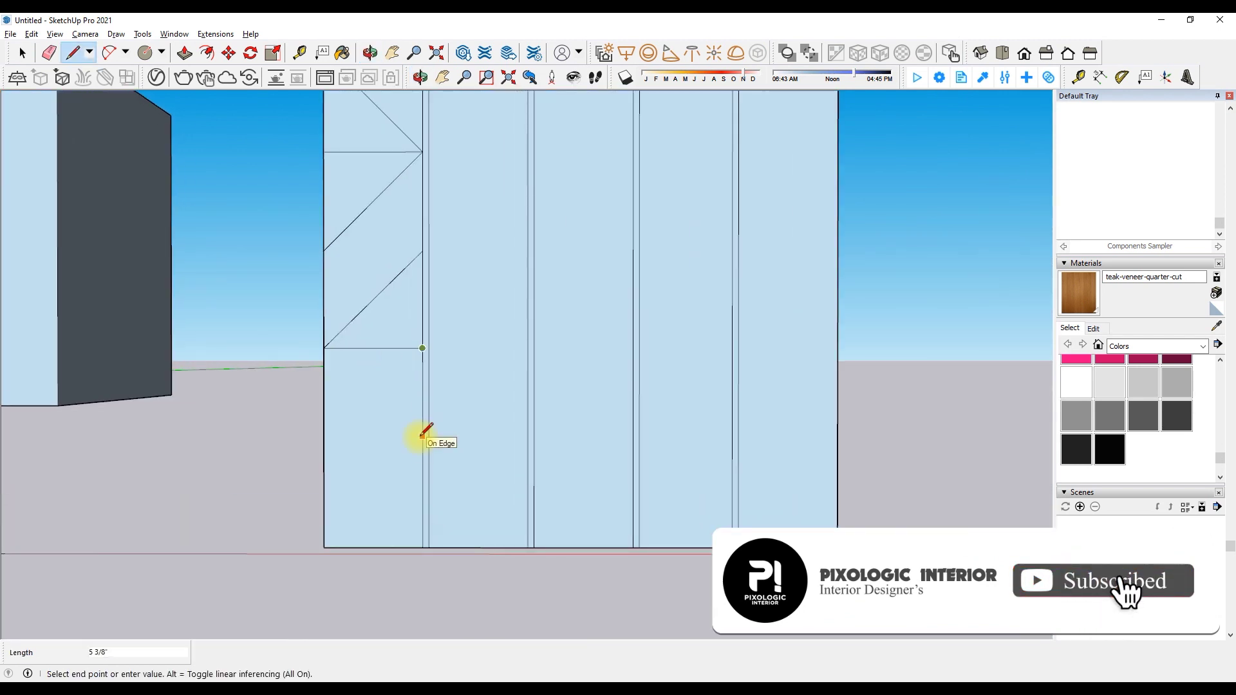
pyautogui.click(324, 447)
pyautogui.click(422, 348)
pyautogui.scroll(2, 423, 348)
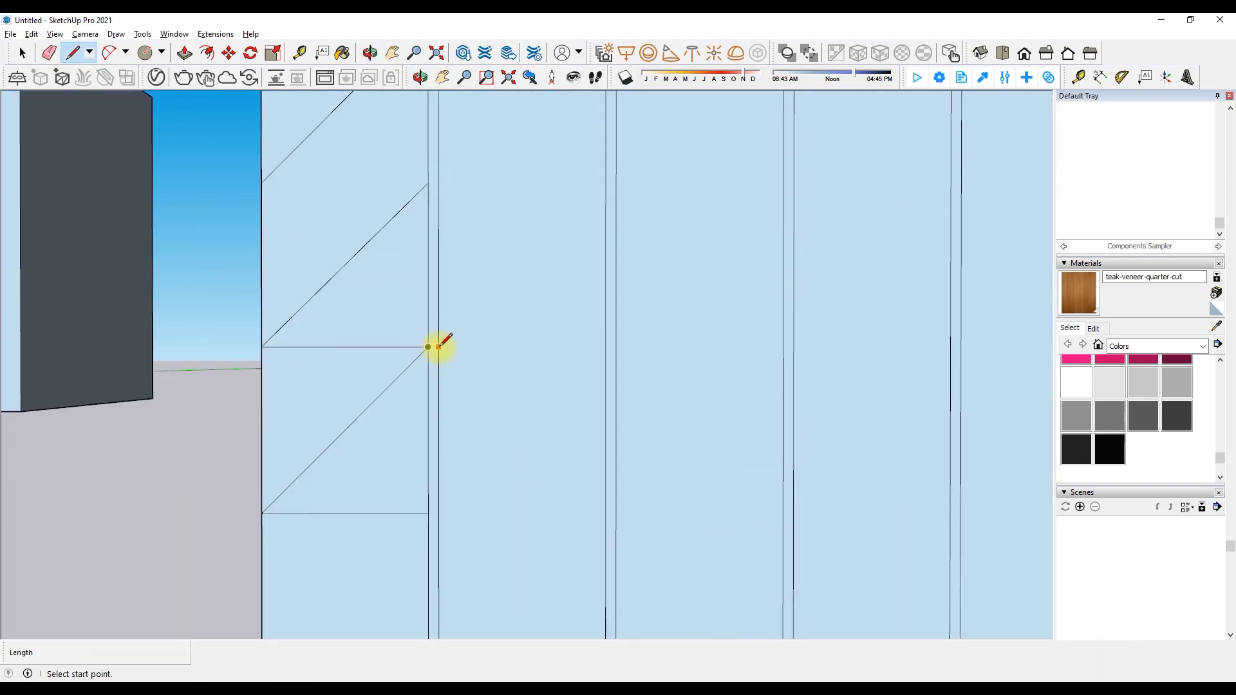
pyautogui.scroll(-3, 605, 509)
pyautogui.click(419, 505)
pyautogui.click(545, 508)
pyautogui.scroll(3, 544, 509)
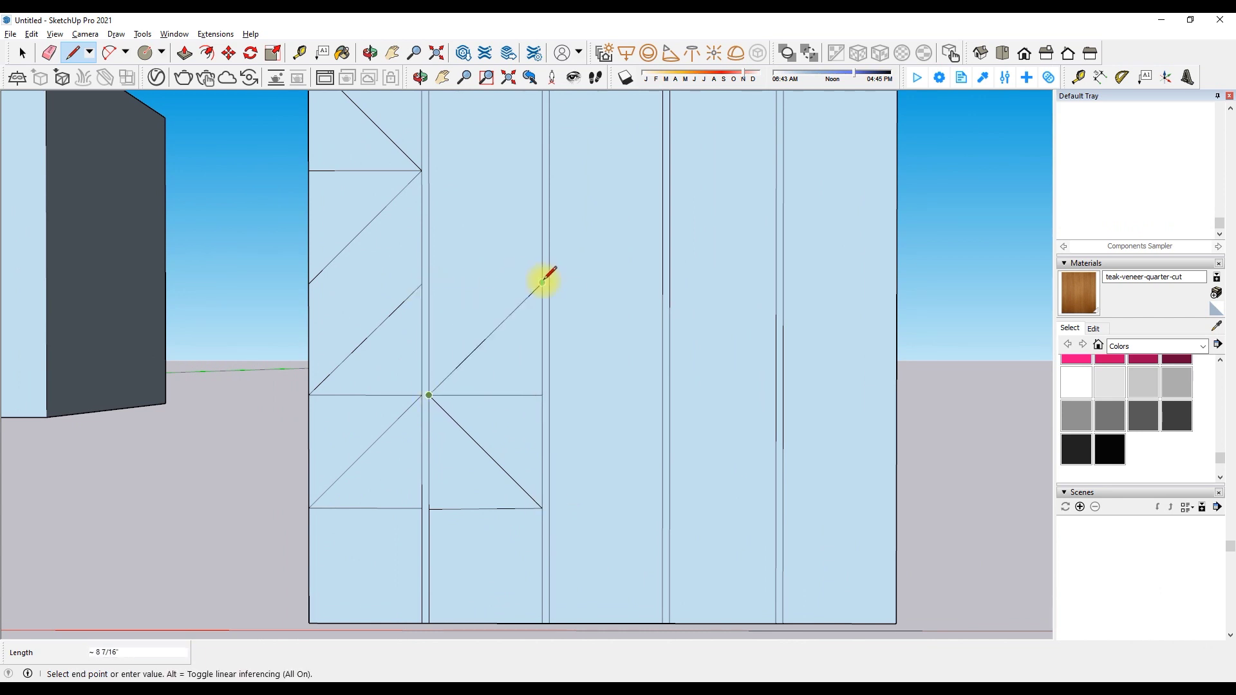
pyautogui.scroll(-1, 543, 284)
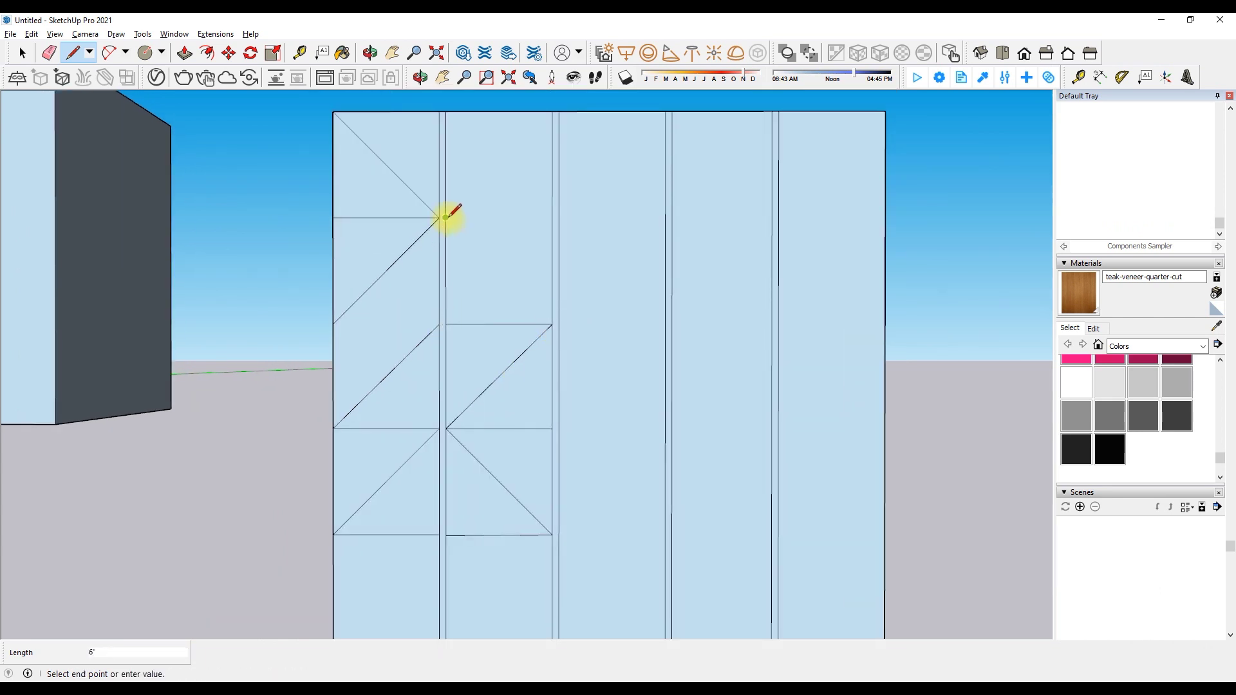
pyautogui.scroll(-1, 457, 116)
# Draw diagonals down the third strip from the panel's top edge
pyautogui.click(534, 134)
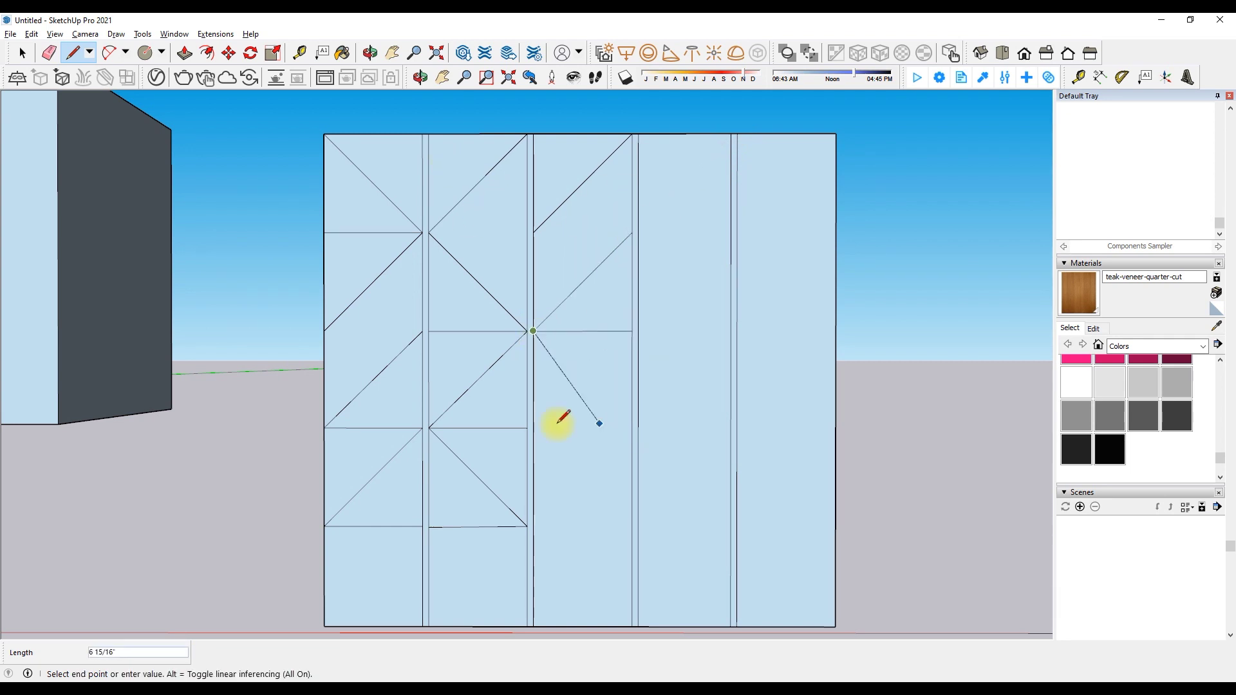
pyautogui.click(633, 428)
pyautogui.click(533, 527)
pyautogui.moveTo(534, 526); pyautogui.dragTo(621, 335, button='middle')
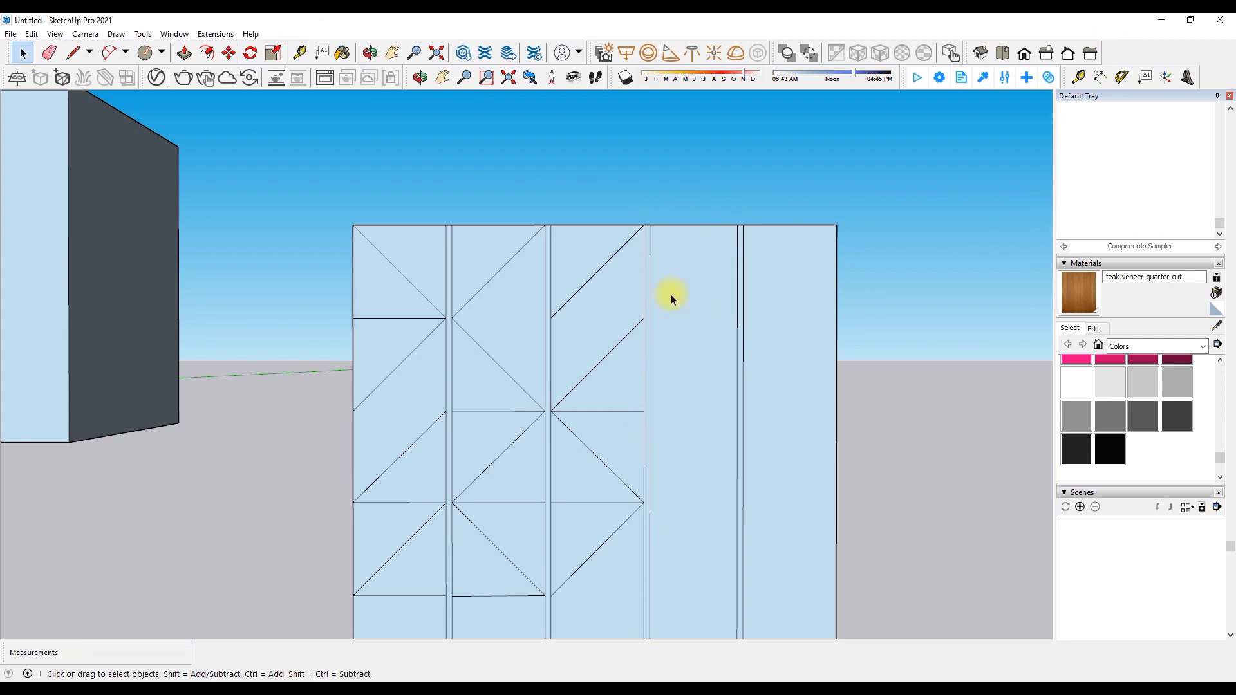
# Add a horizontal edge and diagonals across the fourth strip up to the panel top
pyautogui.press('l')
pyautogui.scroll(2, 646, 326)
pyautogui.scroll(3, 632, 331)
pyautogui.scroll(-3, 649, 315)
pyautogui.click(649, 315)
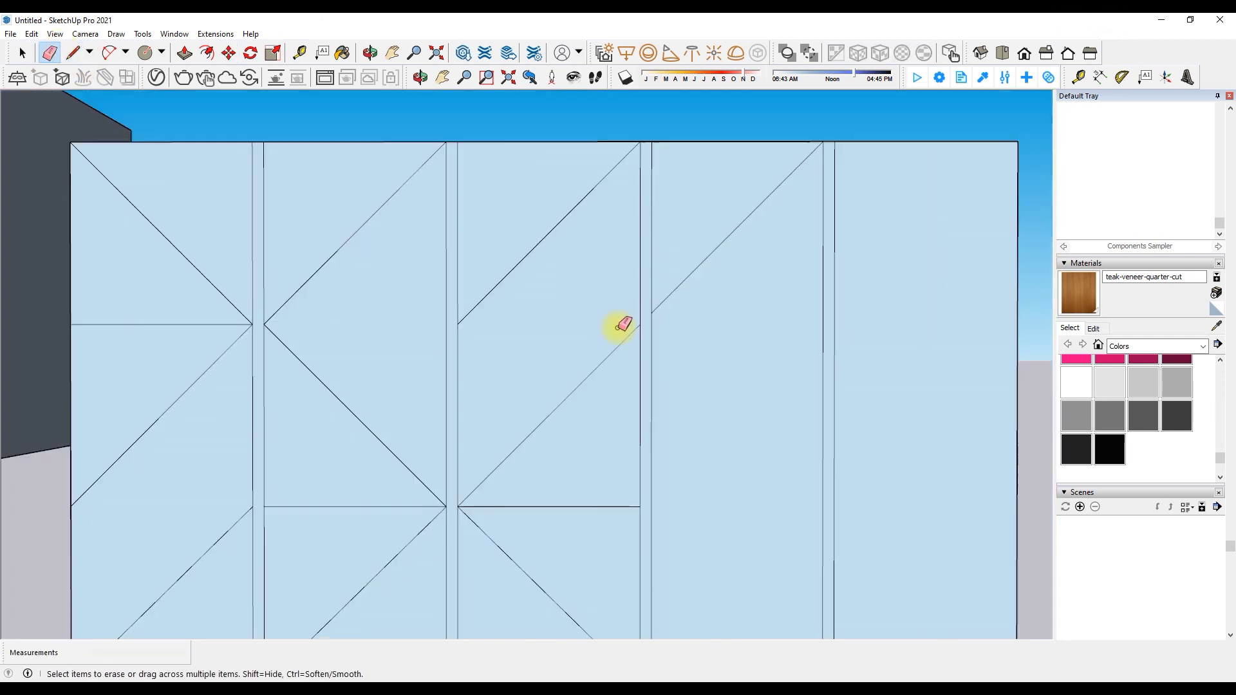
pyautogui.click(805, 315)
pyautogui.scroll(-1, 818, 320)
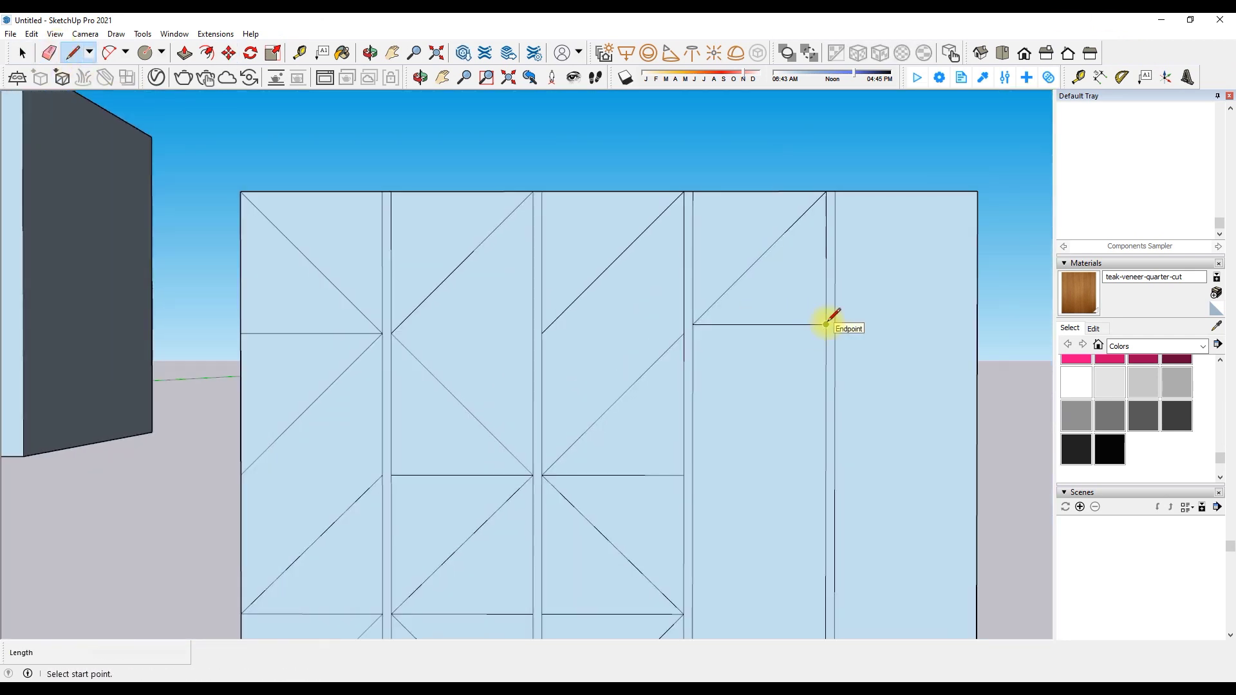
pyautogui.click(827, 324)
pyautogui.scroll(-1, 827, 324)
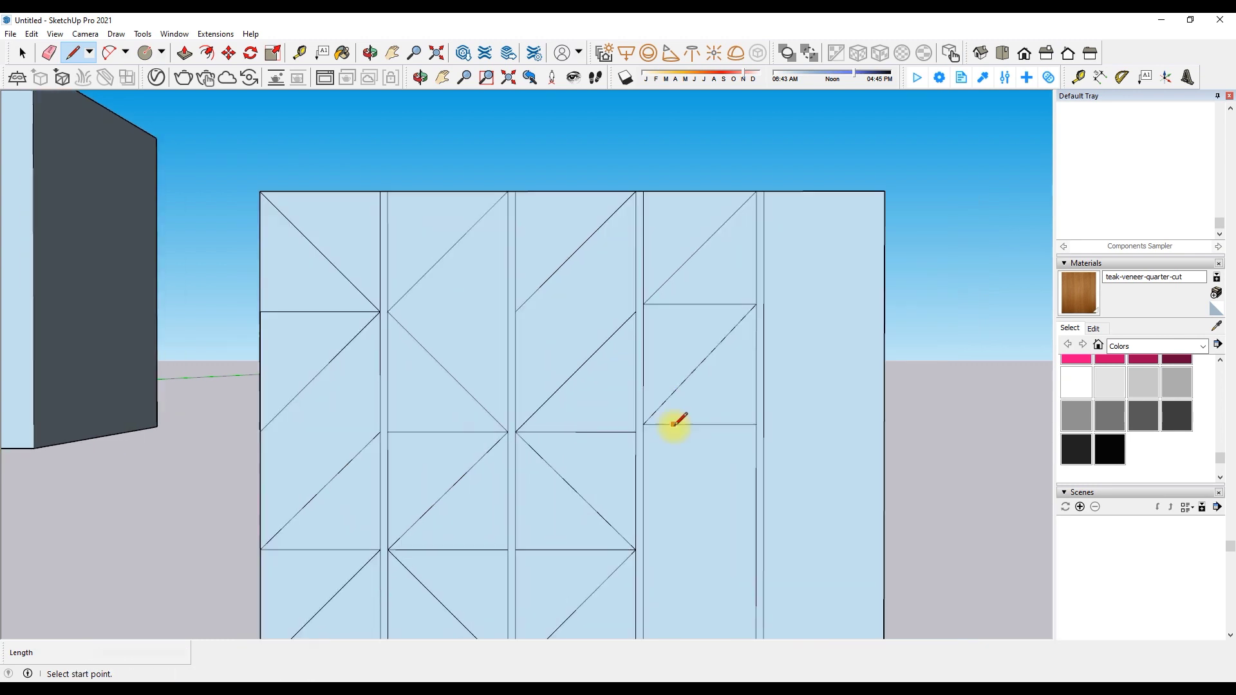
pyautogui.scroll(-1, 702, 312)
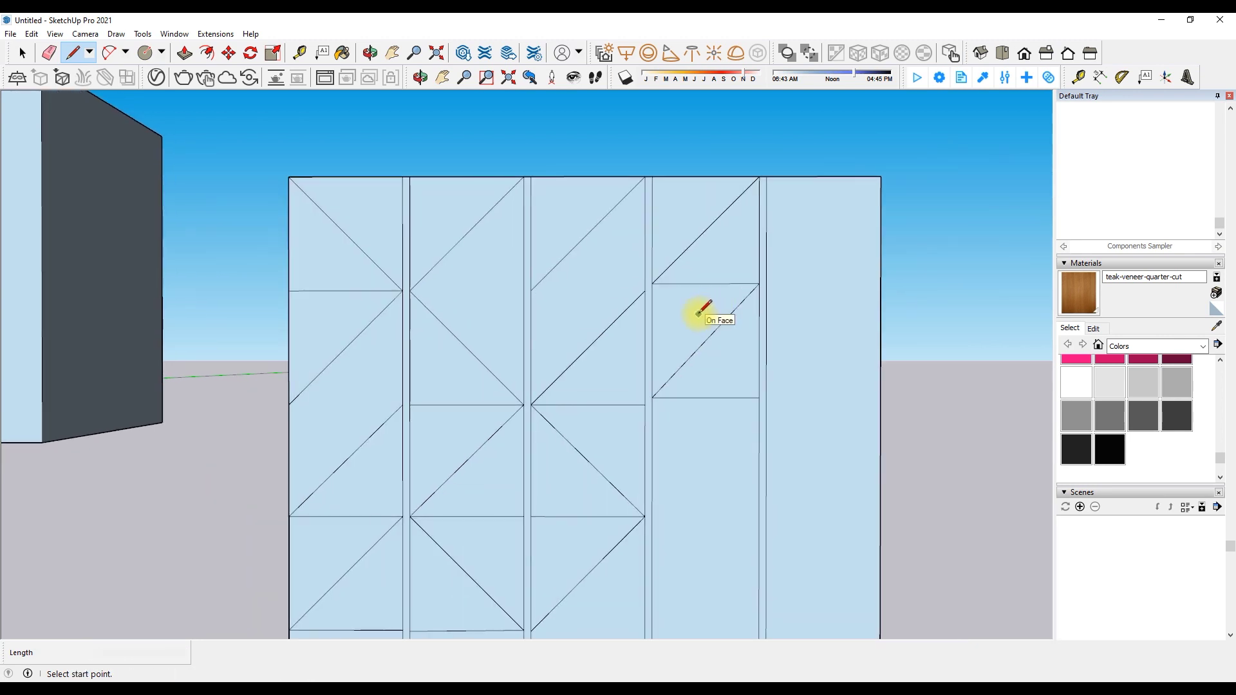
pyautogui.click(760, 173)
pyautogui.scroll(-2, 548, 279)
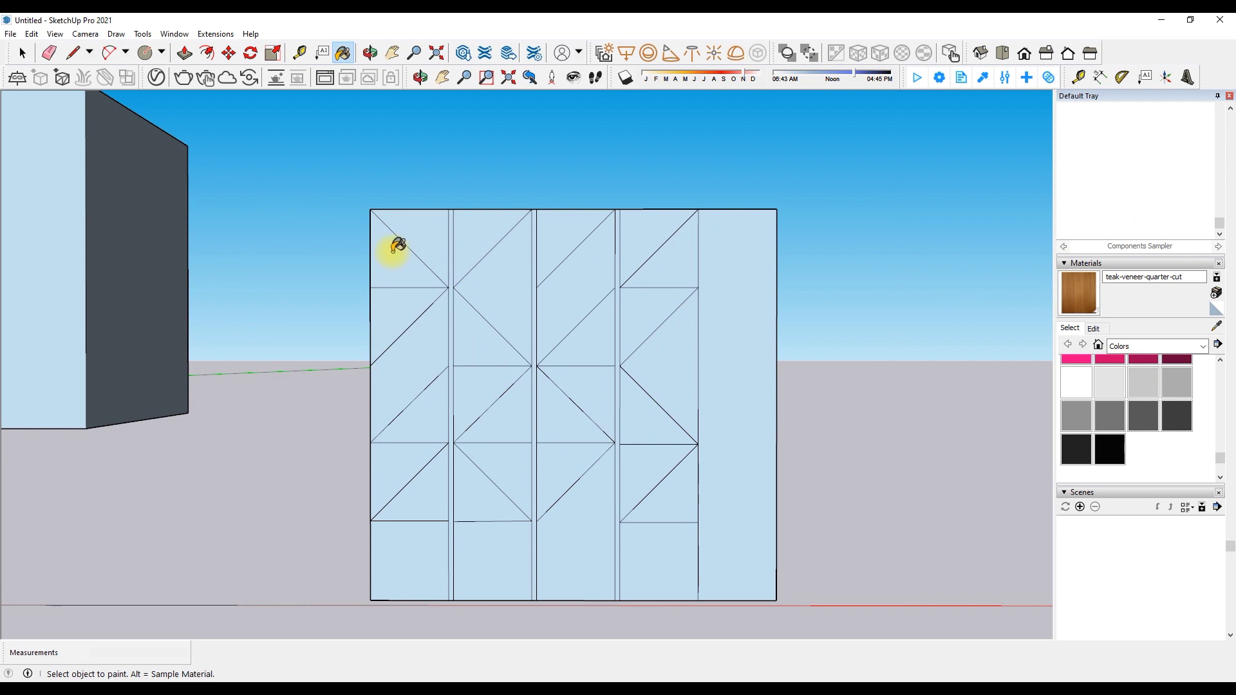
# Paint four alternating triangles with teak-veneer-quarter-cut
pyautogui.click(550, 391)
pyautogui.click(587, 341)
pyautogui.click(647, 313)
pyautogui.click(673, 262)
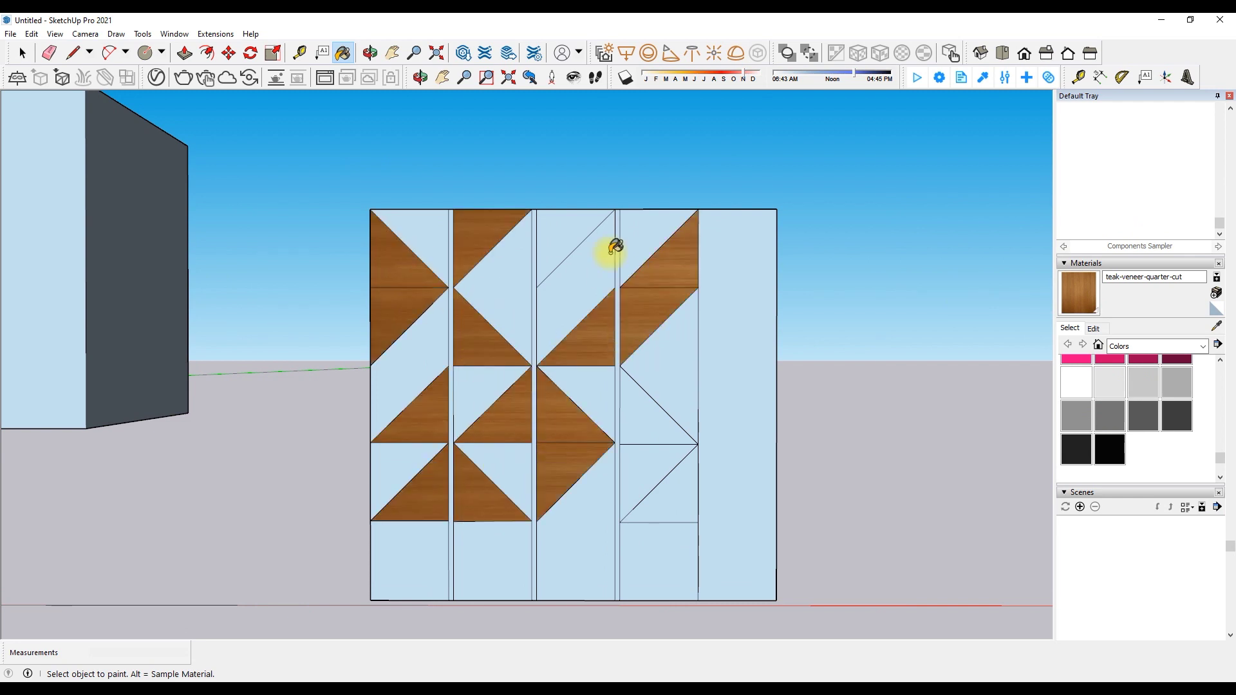
pyautogui.scroll(-1, 747, 541)
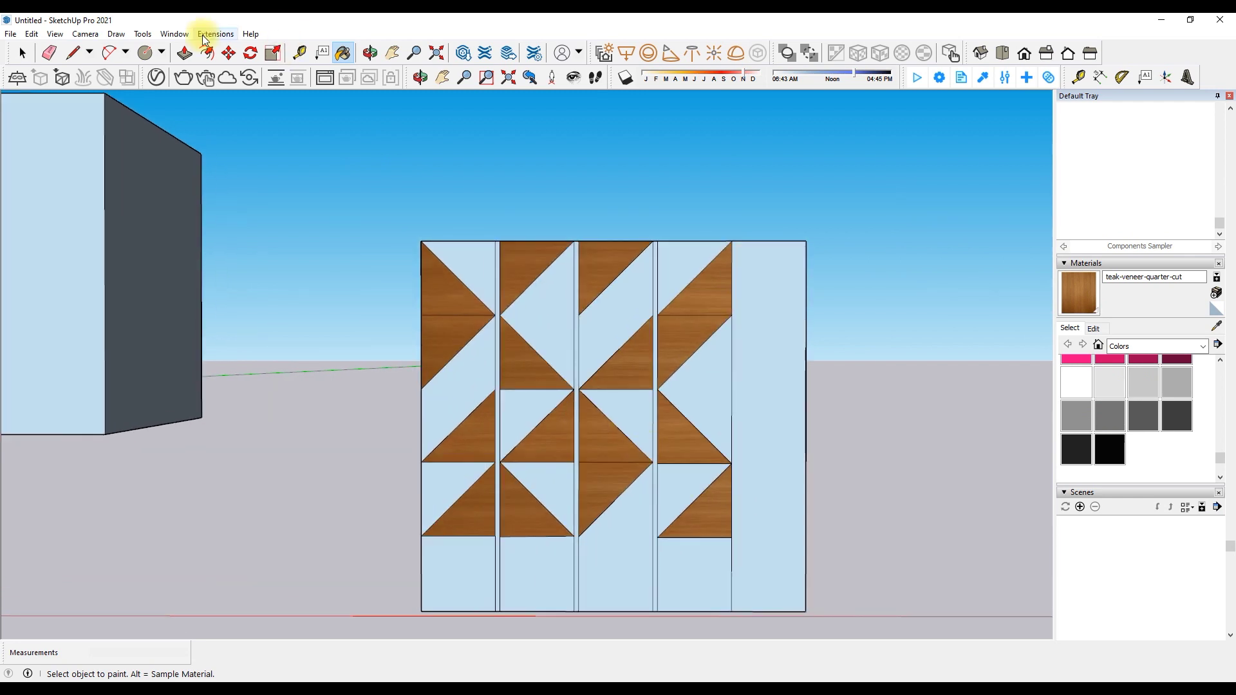
pyautogui.scroll(1, 422, 315)
# Push/Pull the teak triangles out, giving six of them the same thickness
pyautogui.click(425, 311)
pyautogui.scroll(1, 425, 312)
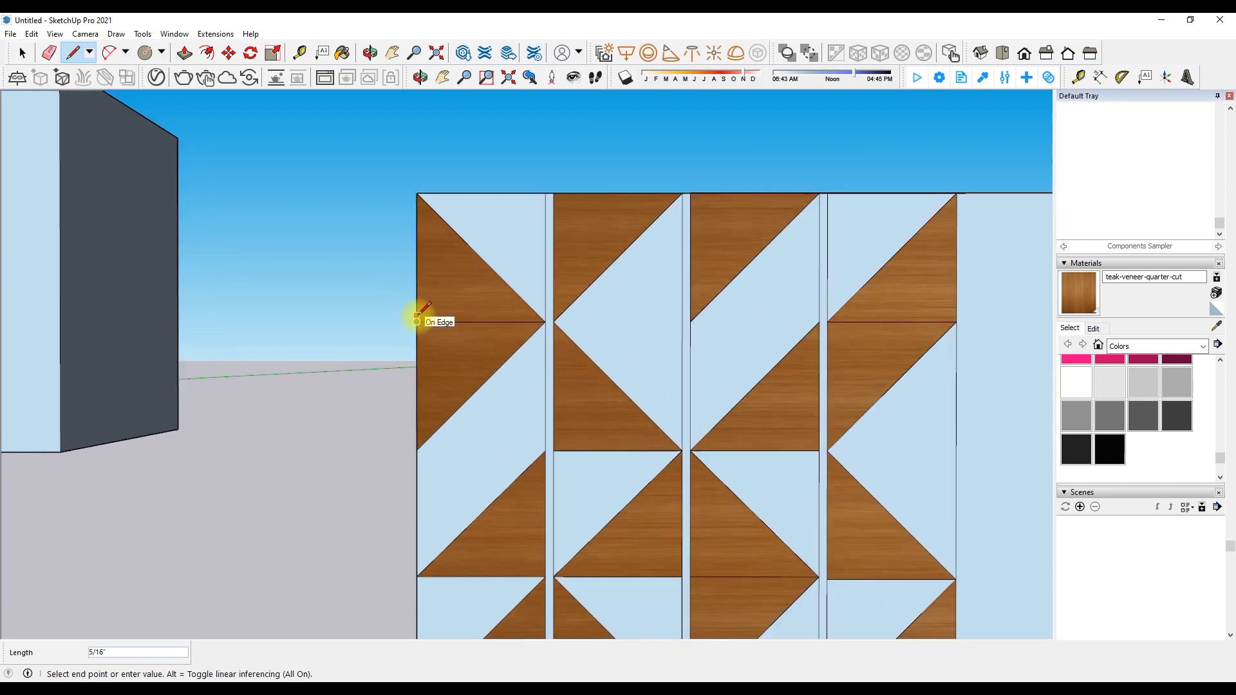
pyautogui.moveTo(425, 312); pyautogui.dragTo(246, 63, button='middle')
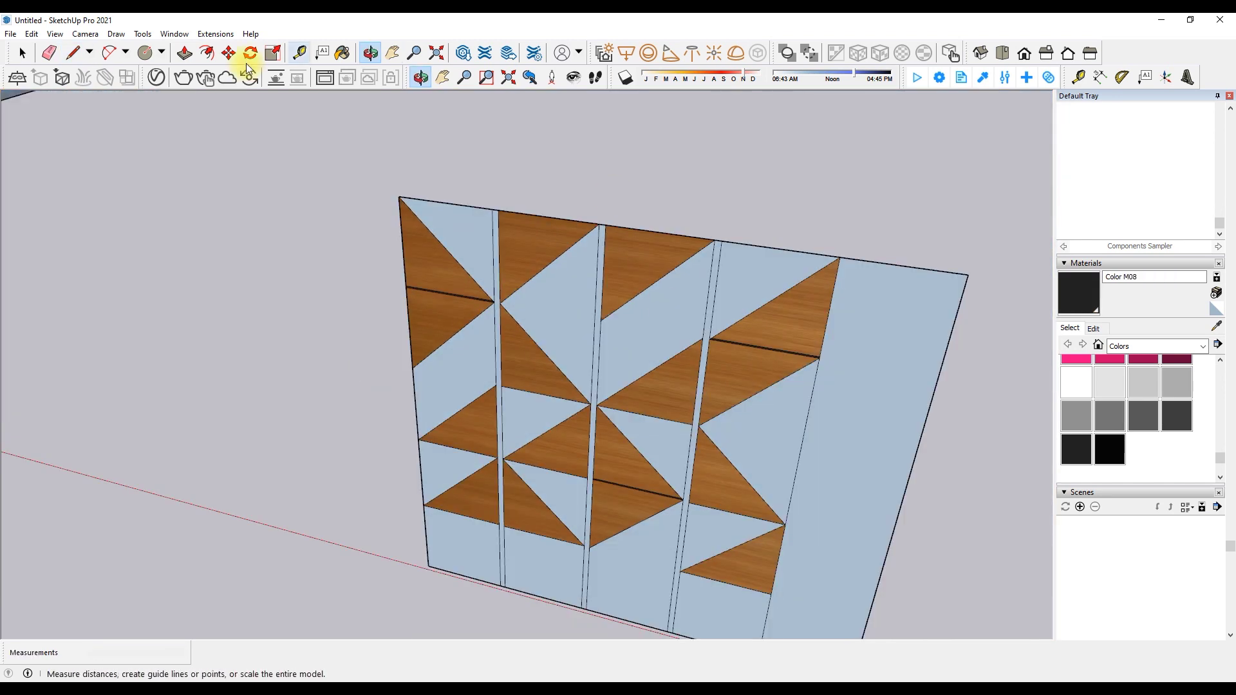
pyautogui.click(576, 245)
pyautogui.doubleClick(650, 380)
pyautogui.doubleClick(767, 309)
pyautogui.doubleClick(736, 469)
pyautogui.doubleClick(728, 561)
pyautogui.doubleClick(638, 450)
pyautogui.moveTo(432, 97); pyautogui.dragTo(593, 187, button='middle')
# Select the whole triangle panel and copy it to the right of the original
pyautogui.press('space')
pyautogui.tripleClick(623, 240)
pyautogui.scroll(2, 706, 304)
pyautogui.press('m')
pyautogui.keyDown('ctrl'); pyautogui.click(752, 358); pyautogui.keyUp('ctrl')
pyautogui.press('space')
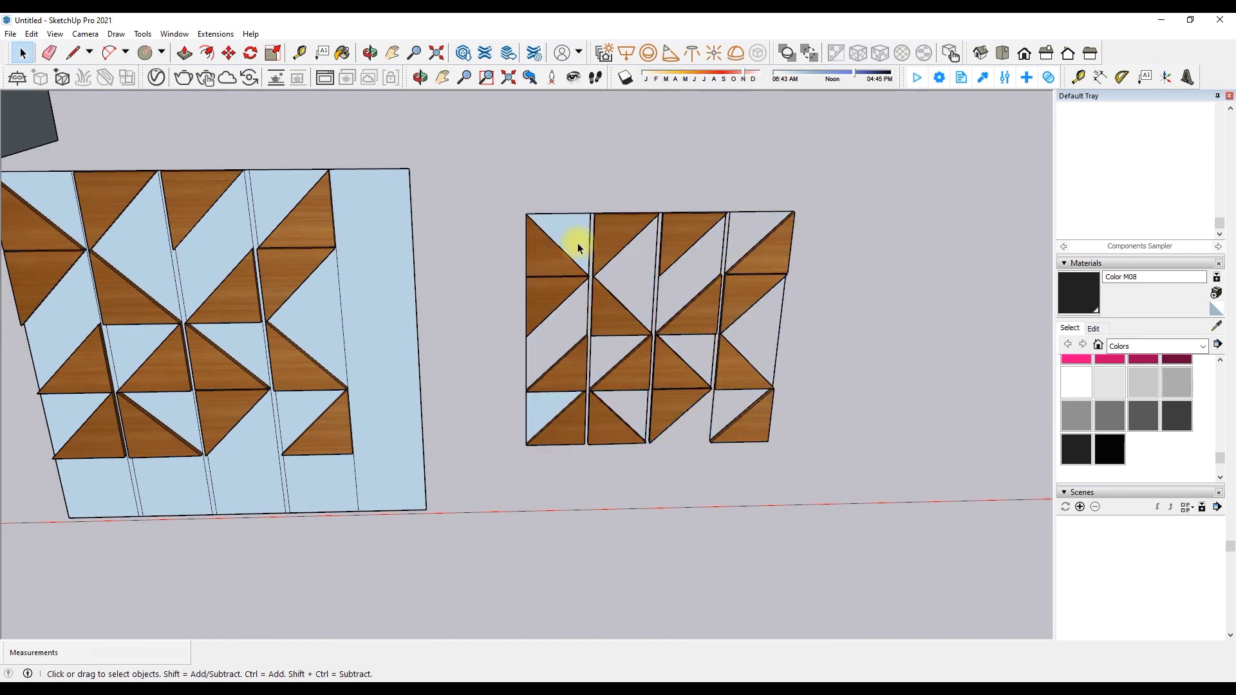
pyautogui.scroll(2, 579, 253)
pyautogui.press('e')
pyautogui.scroll(2, 371, 406)
pyautogui.scroll(2, 524, 130)
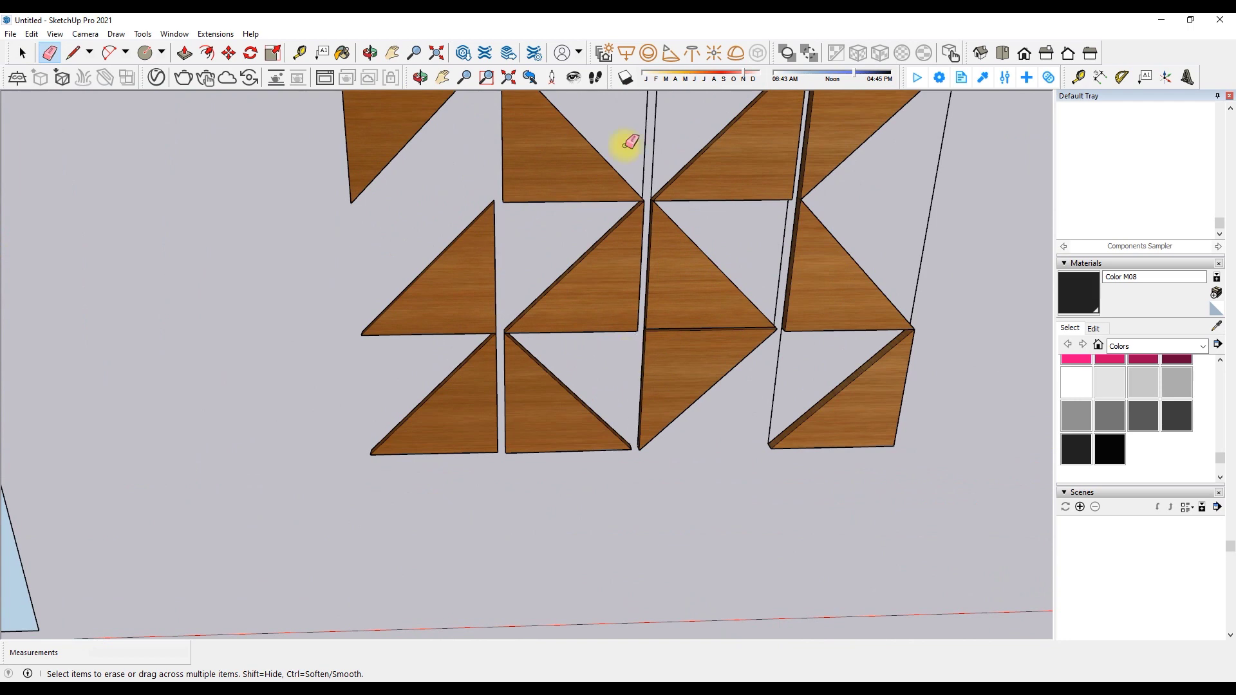
# In Front view, carry the triangle pieces toward the fluted wall
pyautogui.scroll(-3, 830, 360)
pyautogui.scroll(-3, 745, 317)
pyautogui.click(1003, 52)
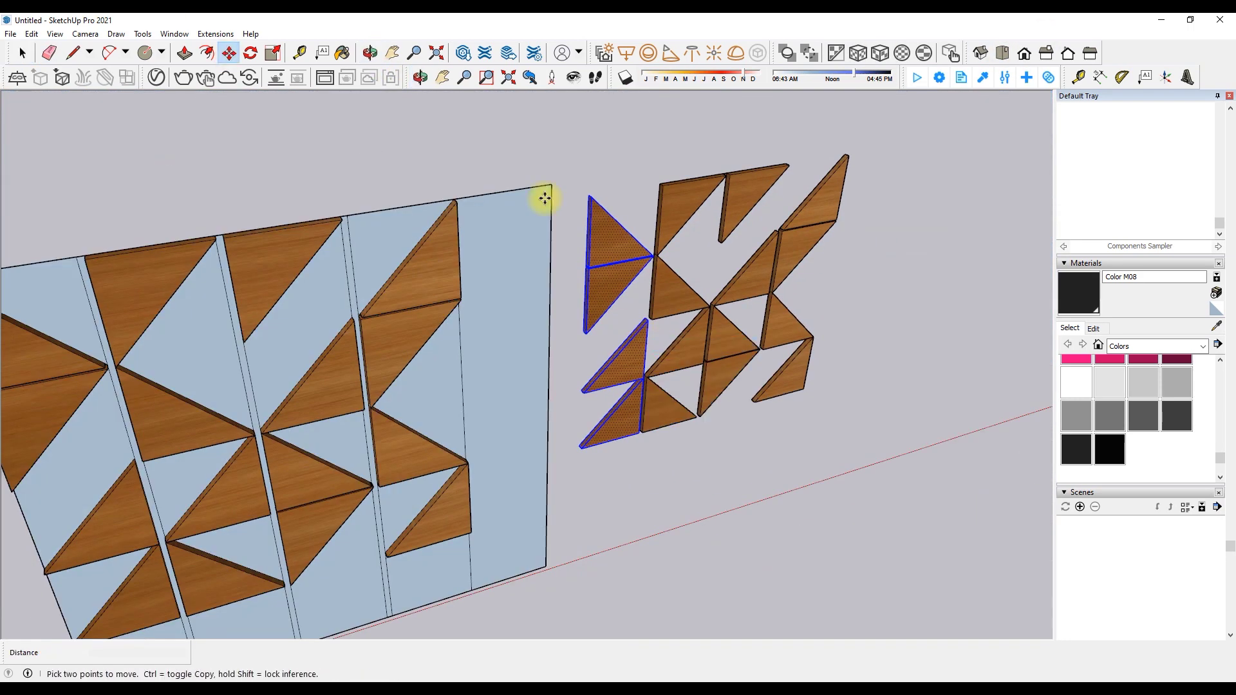
pyautogui.click(228, 53)
pyautogui.scroll(-5, 644, 258)
pyautogui.click(777, 247)
pyautogui.moveTo(777, 248); pyautogui.dragTo(207, 116, button='middle')
pyautogui.scroll(5, 299, 205)
pyautogui.scroll(2, 299, 205)
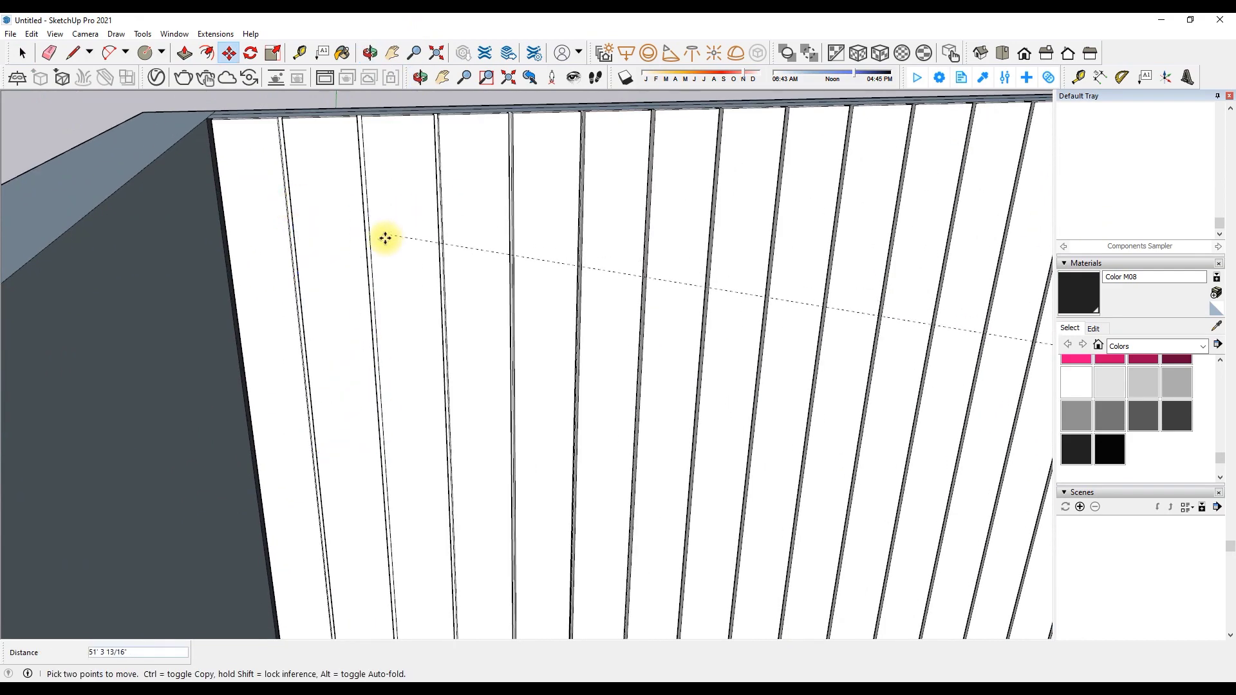
pyautogui.scroll(-5, 391, 202)
pyautogui.scroll(-3, 387, 243)
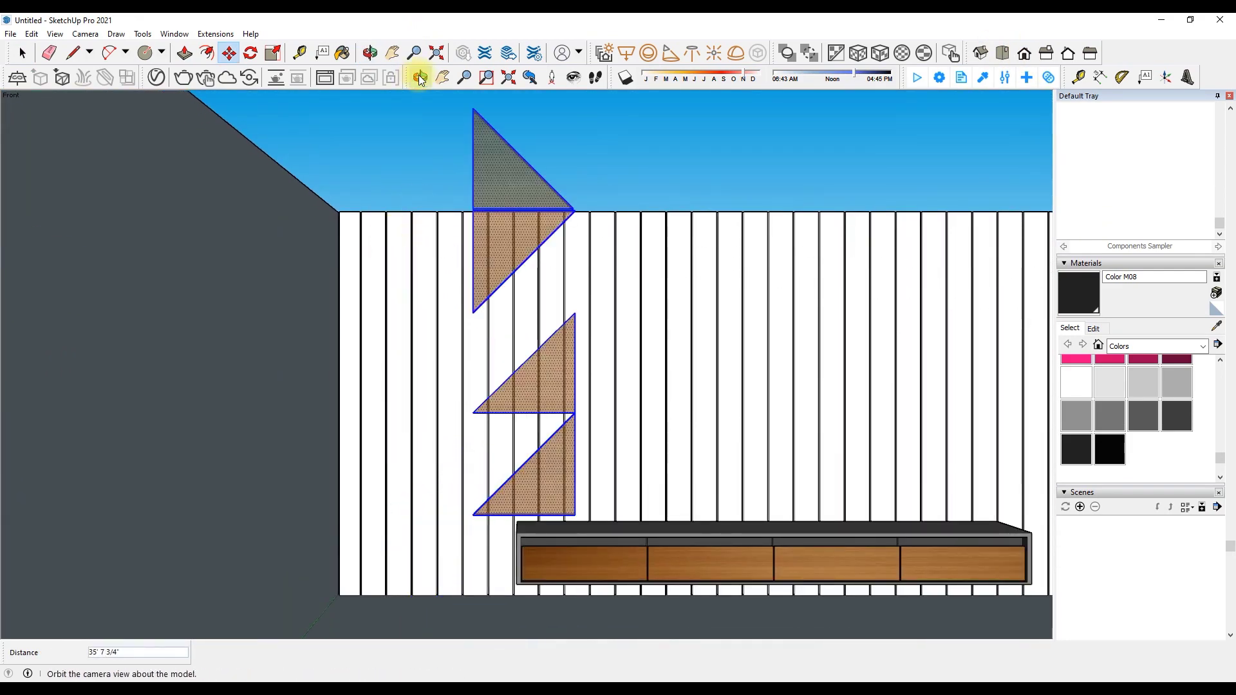
pyautogui.scroll(3, 387, 260)
pyautogui.scroll(1, 387, 259)
pyautogui.scroll(-5, 378, 292)
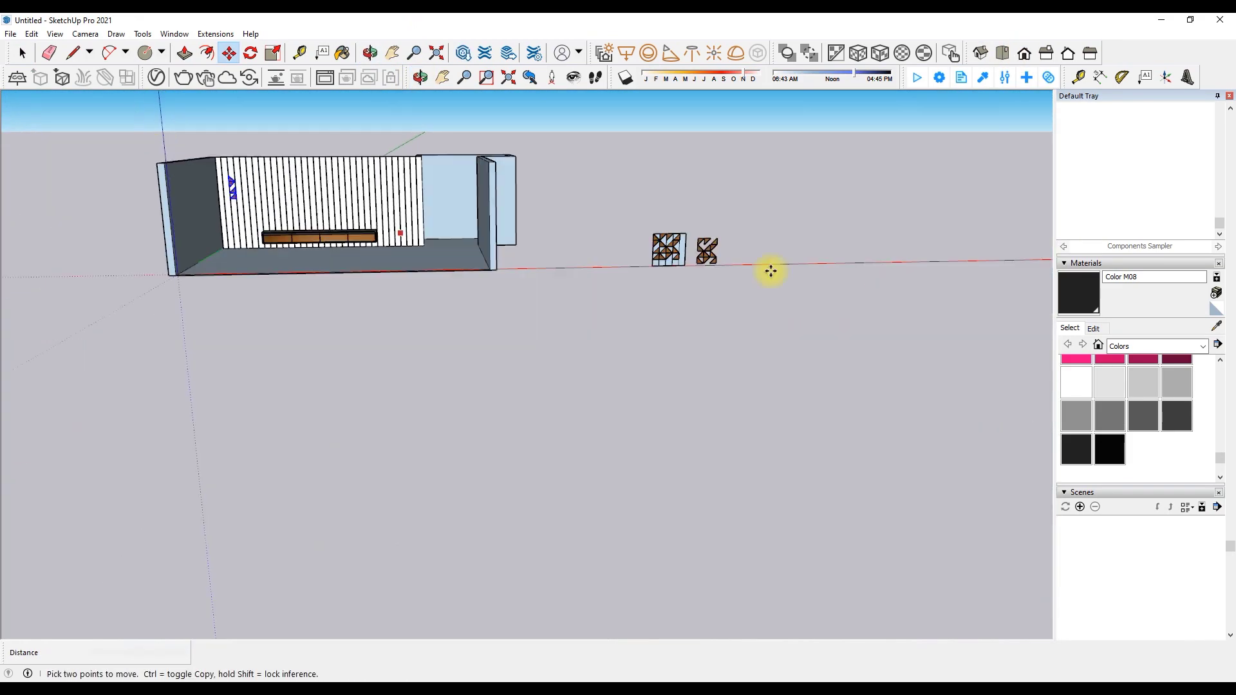
# Box-select the middle column of triangles, then clear the selection
pyautogui.click(1024, 53)
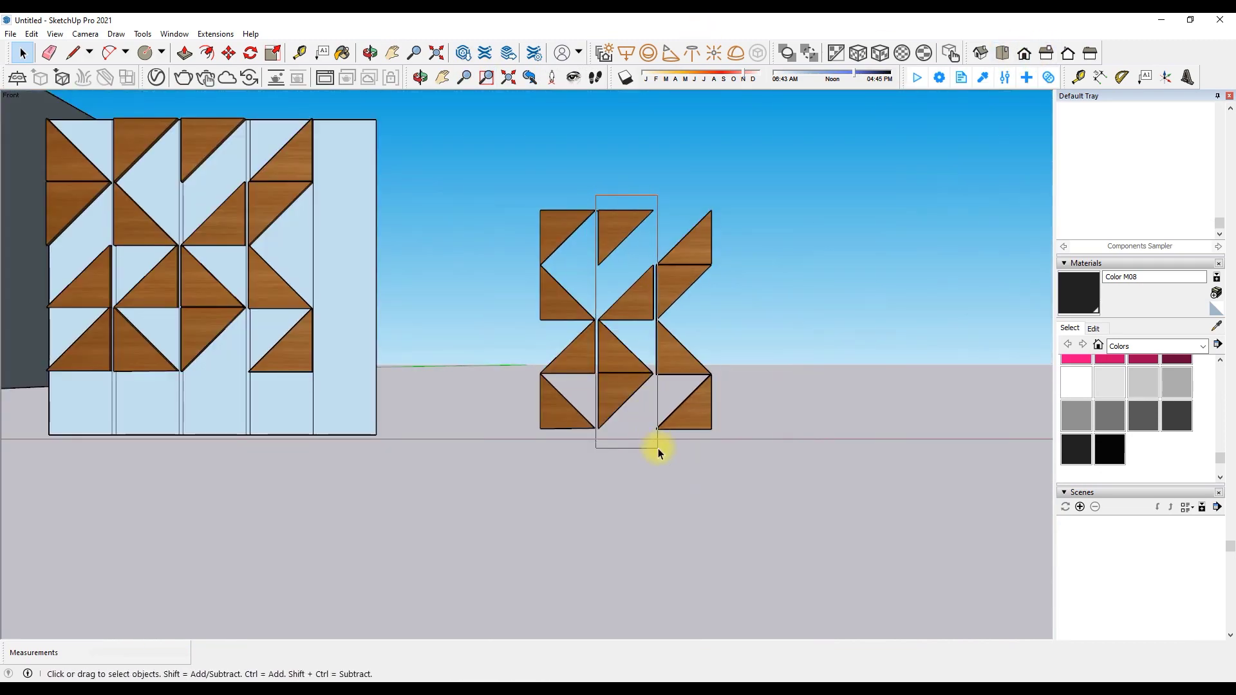
pyautogui.moveTo(595, 195); pyautogui.dragTo(658, 449)
pyautogui.moveTo(658, 449); pyautogui.dragTo(587, 322, button='middle')
pyautogui.click(229, 53)
pyautogui.scroll(5, 565, 212)
pyautogui.scroll(-5, 806, 172)
pyautogui.press('space')
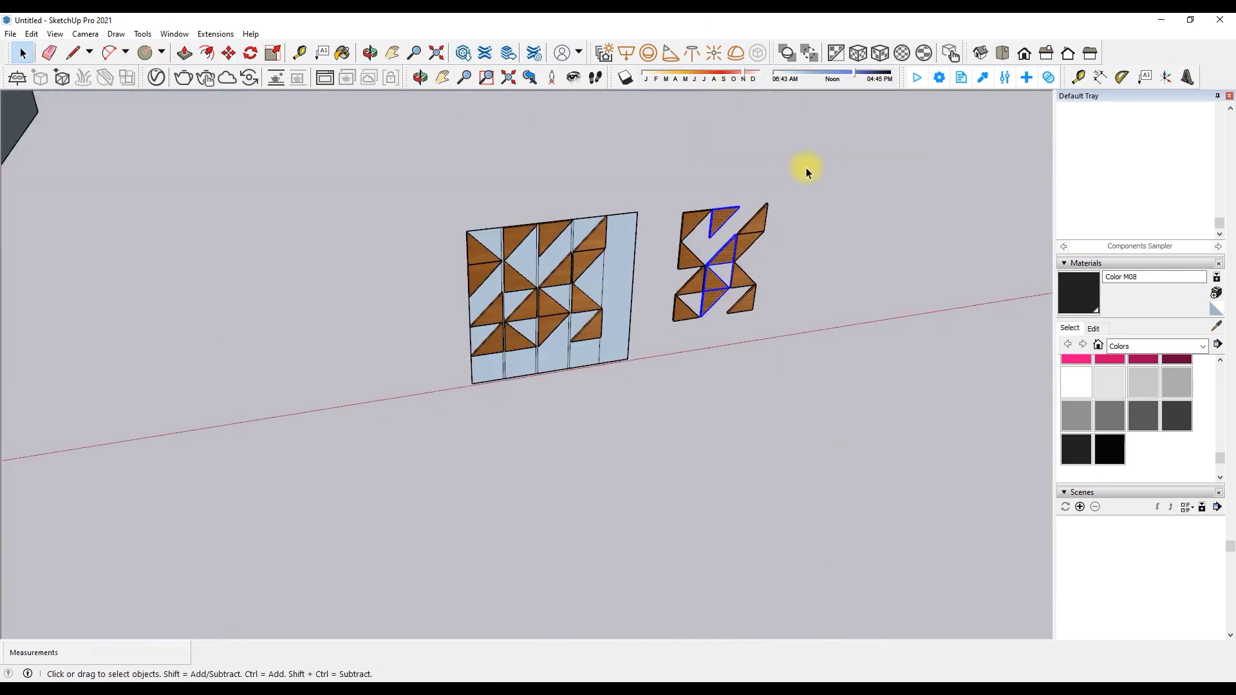
pyautogui.click(807, 167)
pyautogui.scroll(2, 760, 166)
pyautogui.scroll(3, 663, 193)
pyautogui.scroll(-2, 560, 168)
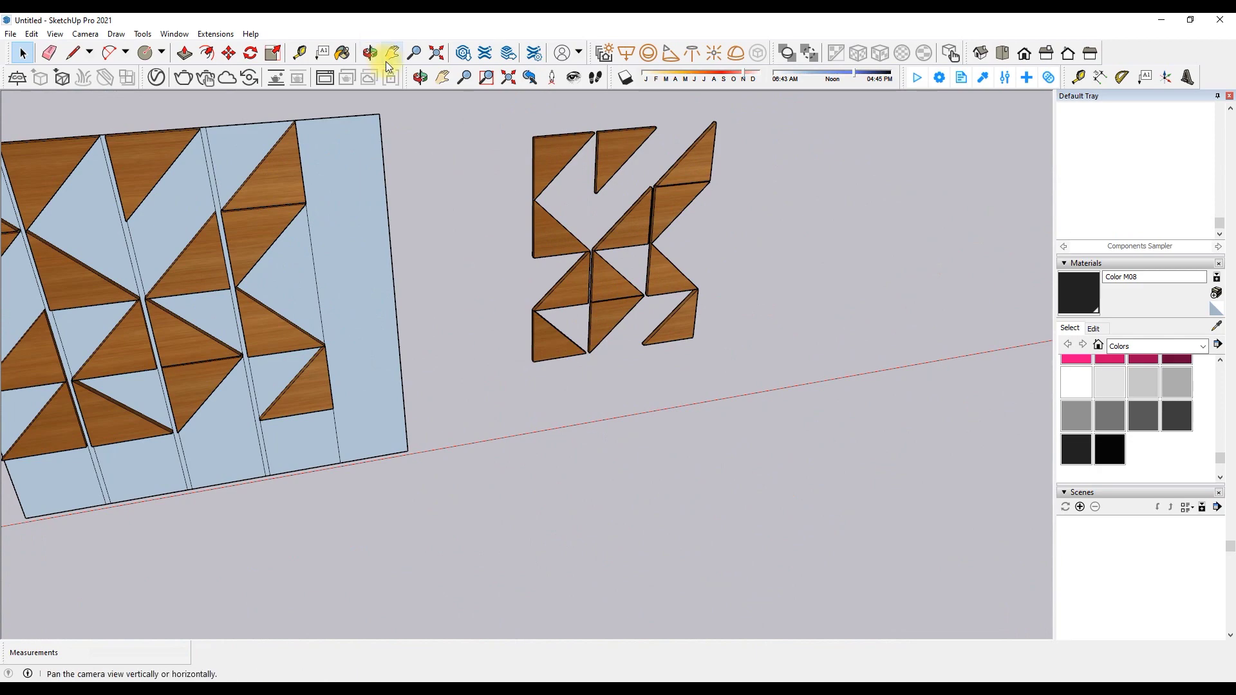
# Box-select the left triangle column and move it onto the fluted wall
pyautogui.click(1002, 52)
pyautogui.scroll(-2, 585, 157)
pyautogui.moveTo(429, 153); pyautogui.dragTo(576, 539)
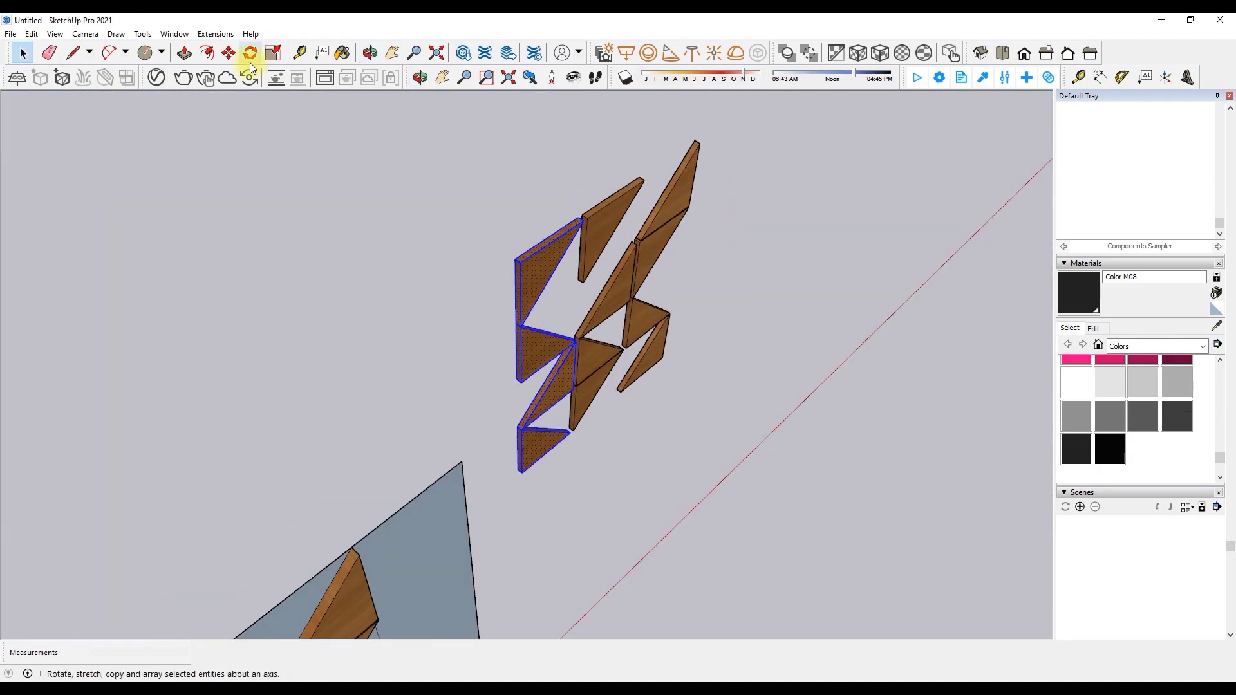
pyautogui.click(229, 53)
pyautogui.click(731, 221)
pyautogui.scroll(5, 142, 277)
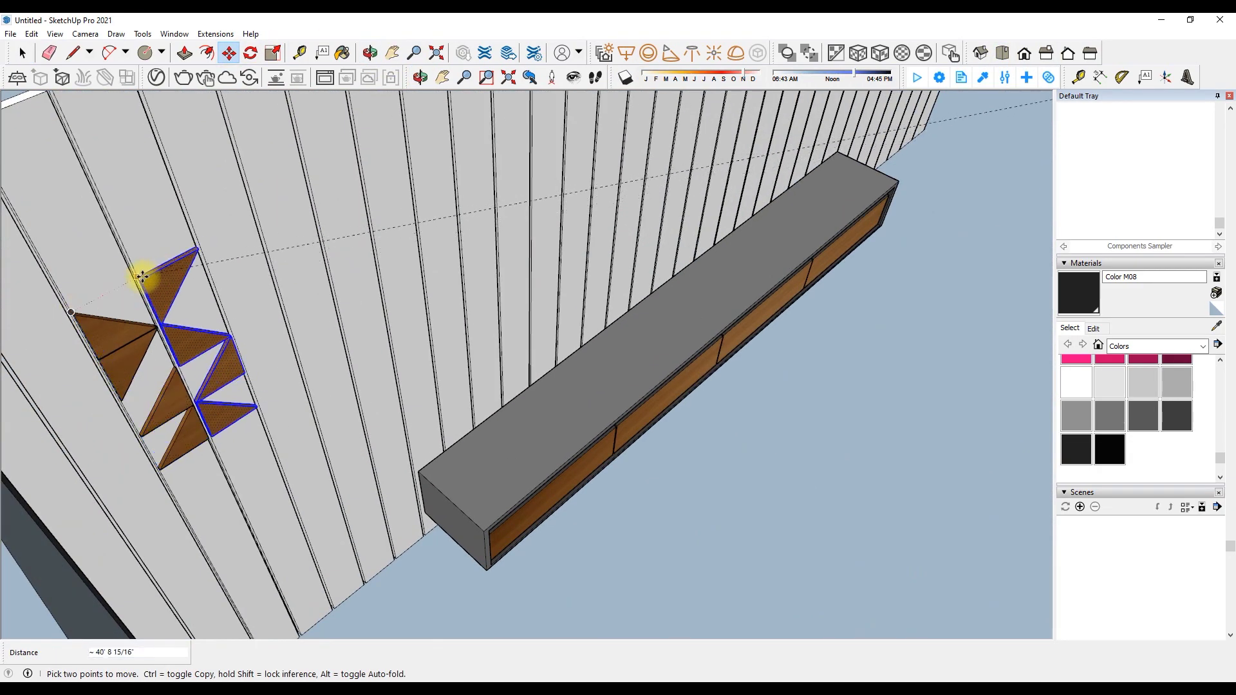
pyautogui.click(141, 277)
pyautogui.scroll(-5, 142, 277)
# Select the next triangle column in Front view and start moving it
pyautogui.click(1024, 53)
pyautogui.scroll(3, 792, 360)
pyautogui.press('space')
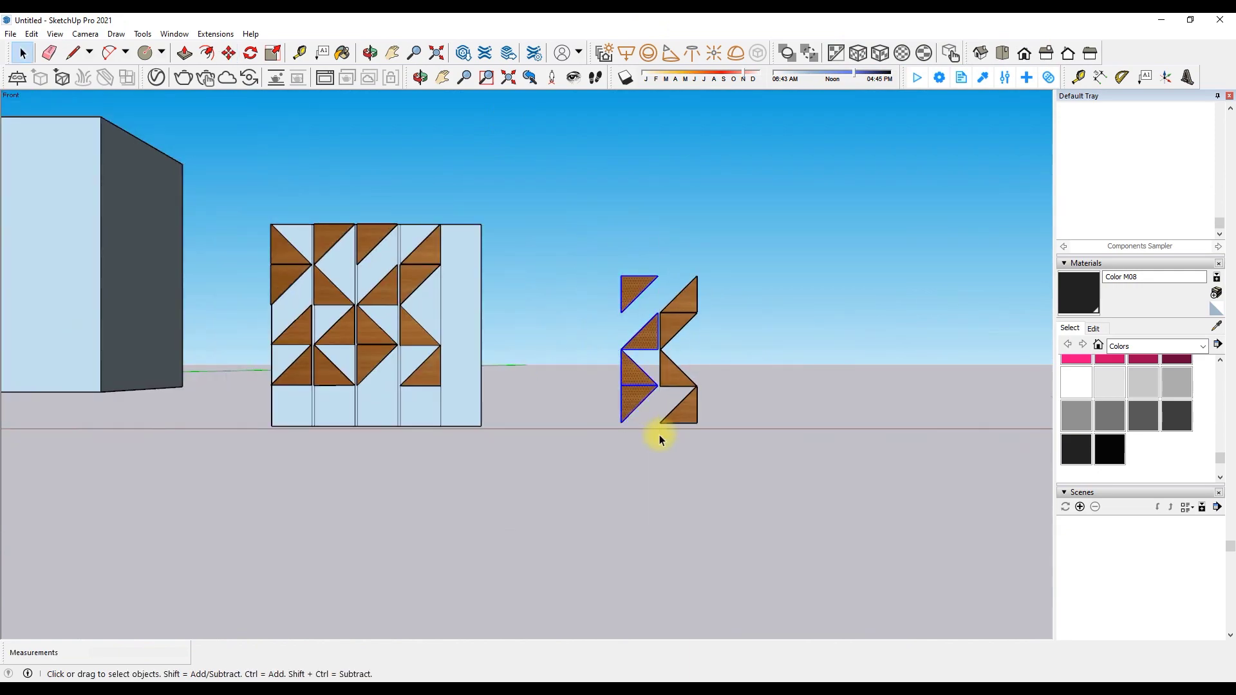
pyautogui.moveTo(660, 440); pyautogui.dragTo(621, 298, button='middle')
pyautogui.press('m')
pyautogui.scroll(3, 605, 283)
pyautogui.click(588, 268)
pyautogui.scroll(-5, 602, 229)
pyautogui.scroll(6, 601, 229)
pyautogui.scroll(1, 238, 183)
pyautogui.scroll(-3, 56, 111)
pyautogui.scroll(-5, 519, 243)
pyautogui.click(519, 243)
pyautogui.press('space')
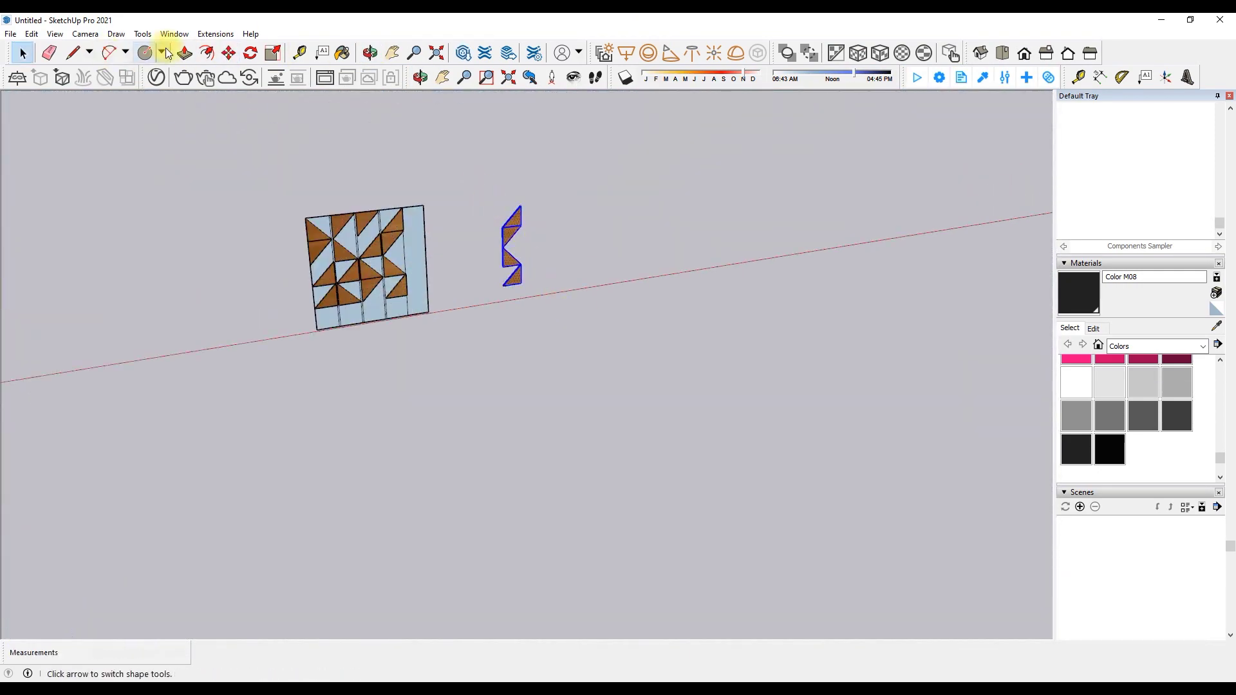
# Move the zigzag triangle column into place on the fluted wall
pyautogui.press('m')
pyautogui.scroll(5, 522, 206)
pyautogui.click(540, 212)
pyautogui.scroll(-5, 451, 193)
pyautogui.scroll(5, 406, 187)
pyautogui.scroll(1, 230, 160)
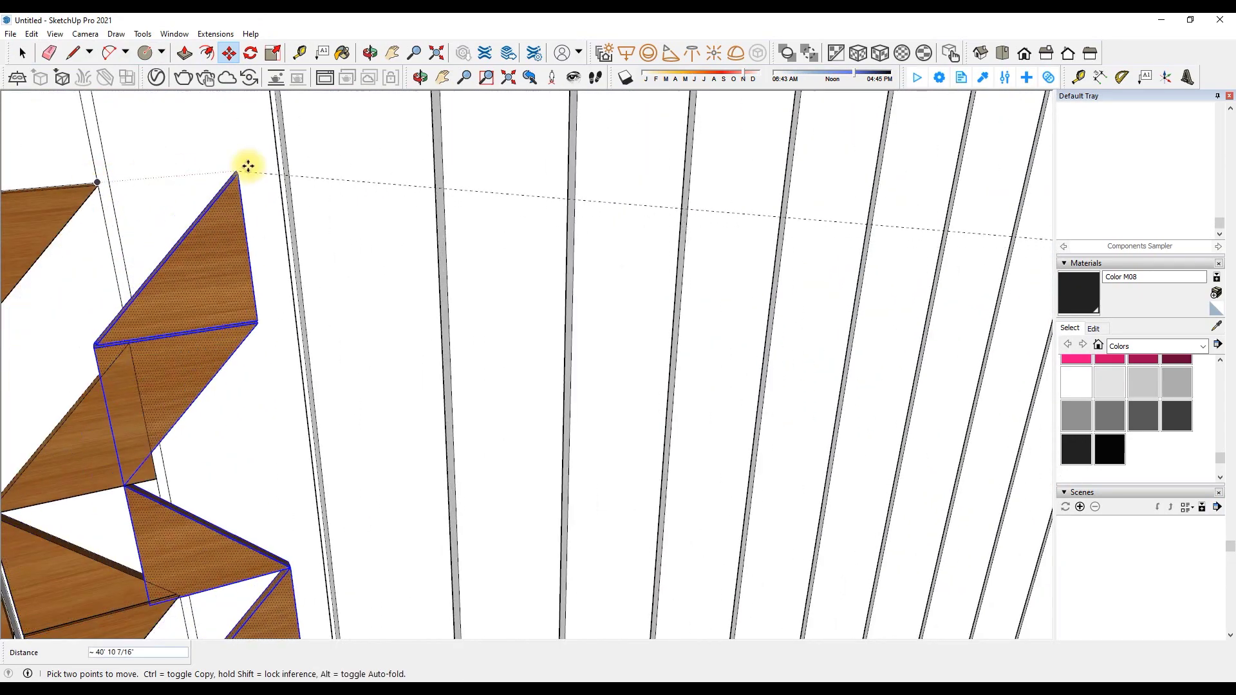
pyautogui.scroll(-3, 230, 161)
pyautogui.click(395, 174)
pyautogui.press('space')
pyautogui.scroll(-5, 436, 138)
pyautogui.scroll(2, 257, 322)
pyautogui.scroll(2, 398, 270)
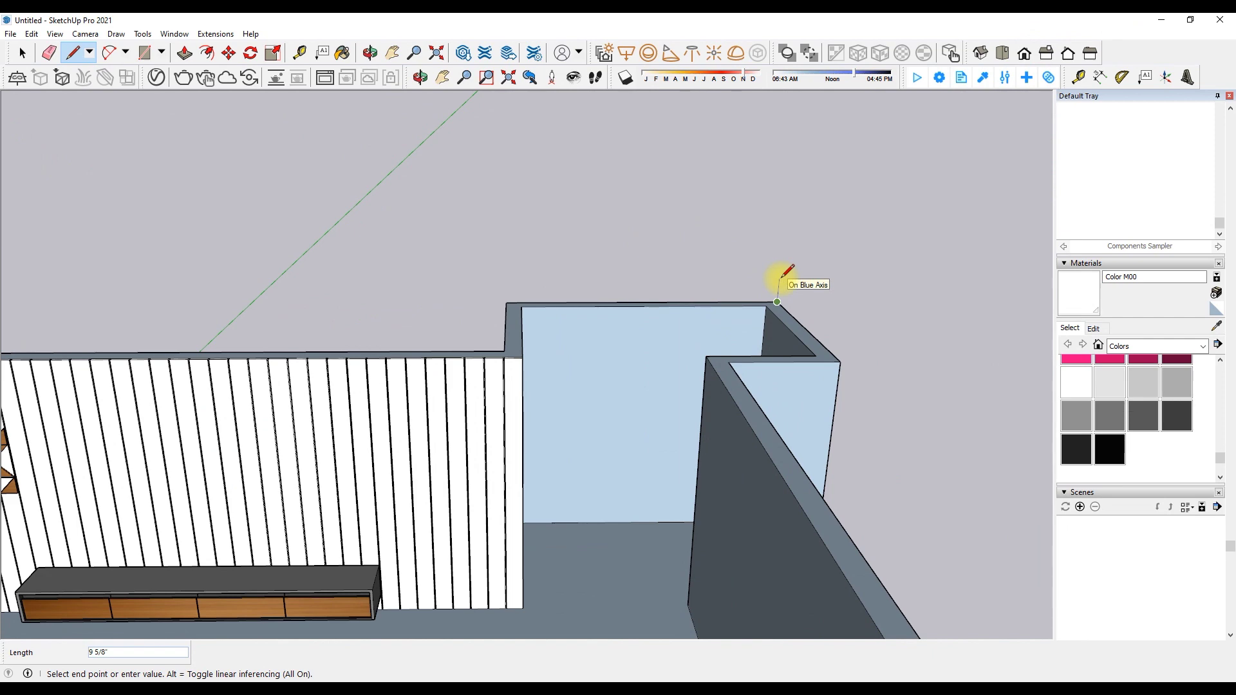
# Close the room's top face and extrude it up 5 inches into a ceiling slab
pyautogui.scroll(-3, 781, 278)
pyautogui.scroll(-2, 475, 263)
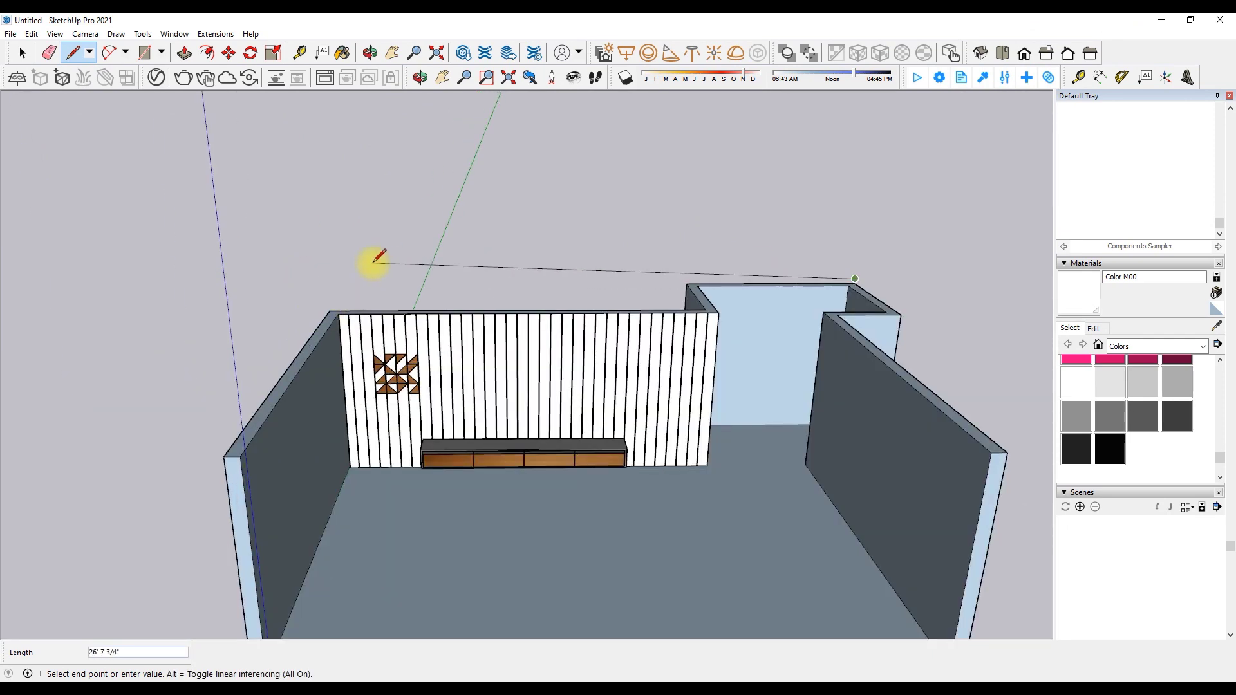
pyautogui.click(379, 256)
pyautogui.scroll(3, 869, 284)
pyautogui.press('p')
pyautogui.moveTo(420, 295); pyautogui.dragTo(528, 372)
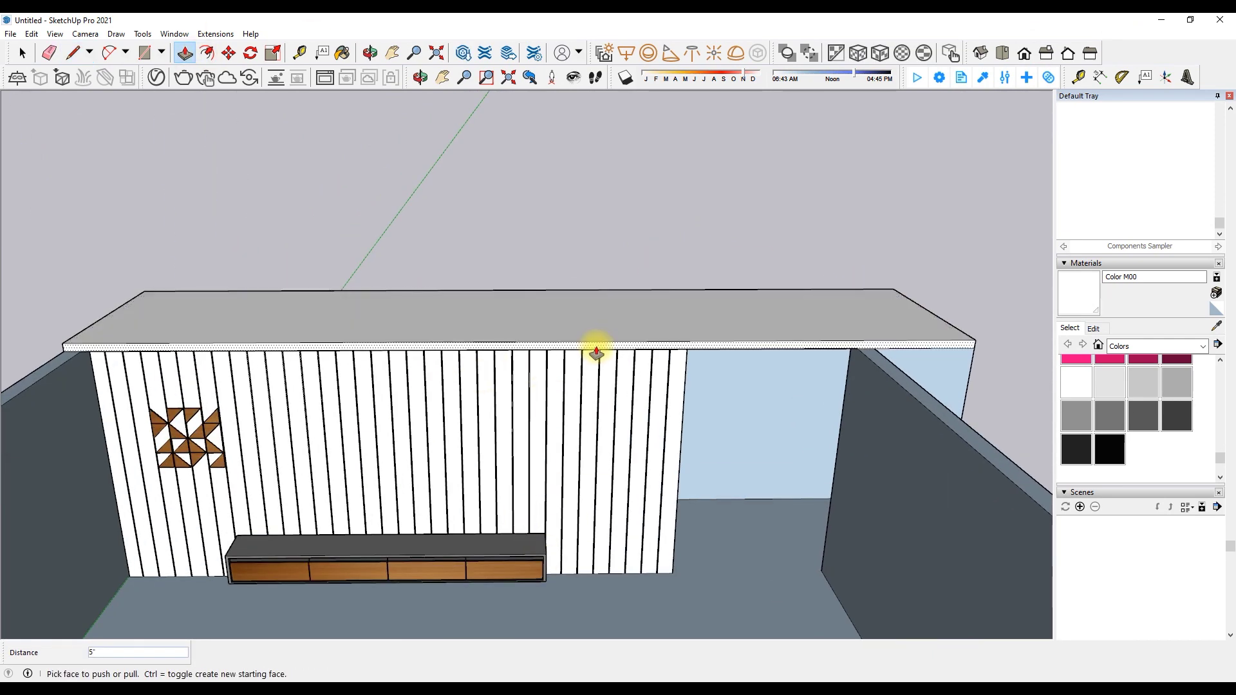
# Erase the stray edges along the ceiling band above the fluted wall
pyautogui.moveTo(597, 353); pyautogui.dragTo(516, 532, button='middle')
pyautogui.scroll(3, 619, 422)
pyautogui.scroll(-5, 618, 422)
pyautogui.moveTo(579, 387)
pyautogui.mouseDown(button='middle')
pyautogui.moveTo(602, 349)
pyautogui.moveTo(574, 400)
pyautogui.mouseUp(button='middle')
pyautogui.press('l')
pyautogui.moveTo(174, 226)
pyautogui.mouseDown(button='middle')
pyautogui.moveTo(544, 257)
pyautogui.moveTo(88, 399)
pyautogui.mouseUp(button='middle')
pyautogui.press('e')
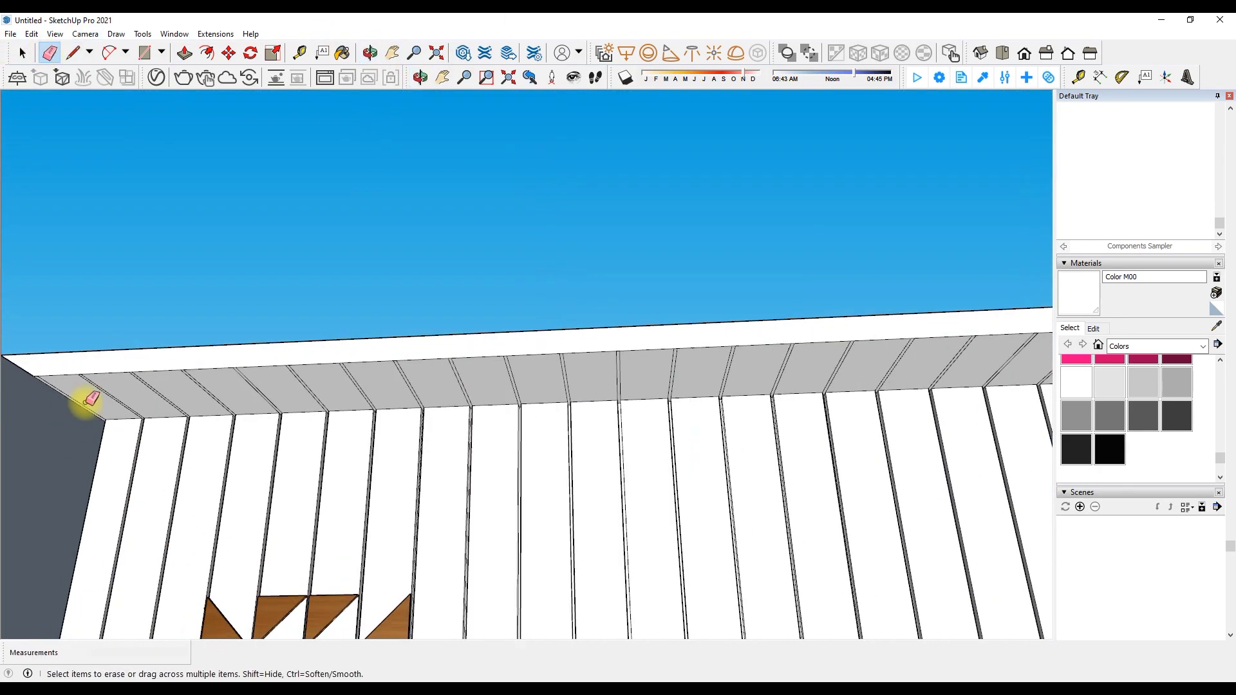
pyautogui.moveTo(879, 368)
pyautogui.mouseDown(button='middle')
pyautogui.moveTo(322, 364)
pyautogui.moveTo(515, 368)
pyautogui.mouseUp(button='middle')
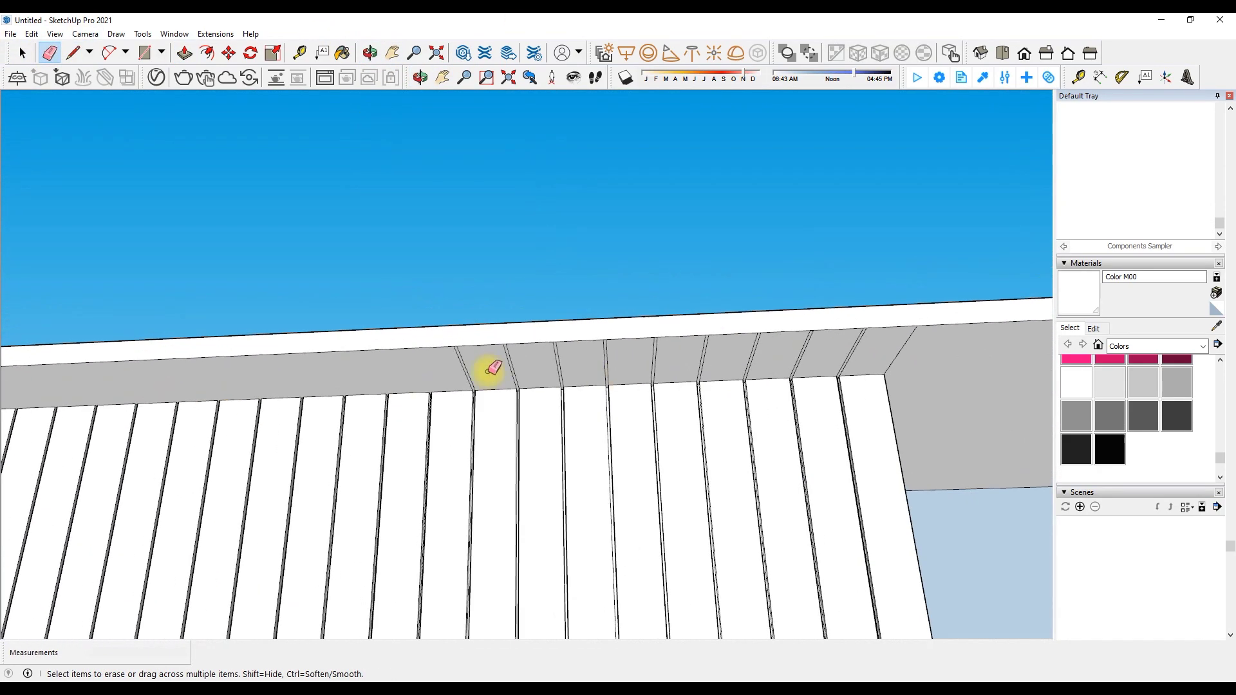
pyautogui.moveTo(684, 342); pyautogui.dragTo(1206, 317, button='middle')
pyautogui.click(1216, 325)
pyautogui.click(290, 497)
pyautogui.moveTo(290, 497)
pyautogui.mouseDown(button='middle')
pyautogui.moveTo(243, 400)
pyautogui.moveTo(431, 129)
pyautogui.mouseUp(button='middle')
pyautogui.moveTo(430, 128); pyautogui.dragTo(497, 345)
# Import the teak wood image and move it away from the room
pyautogui.click(10, 33)
pyautogui.click(39, 251)
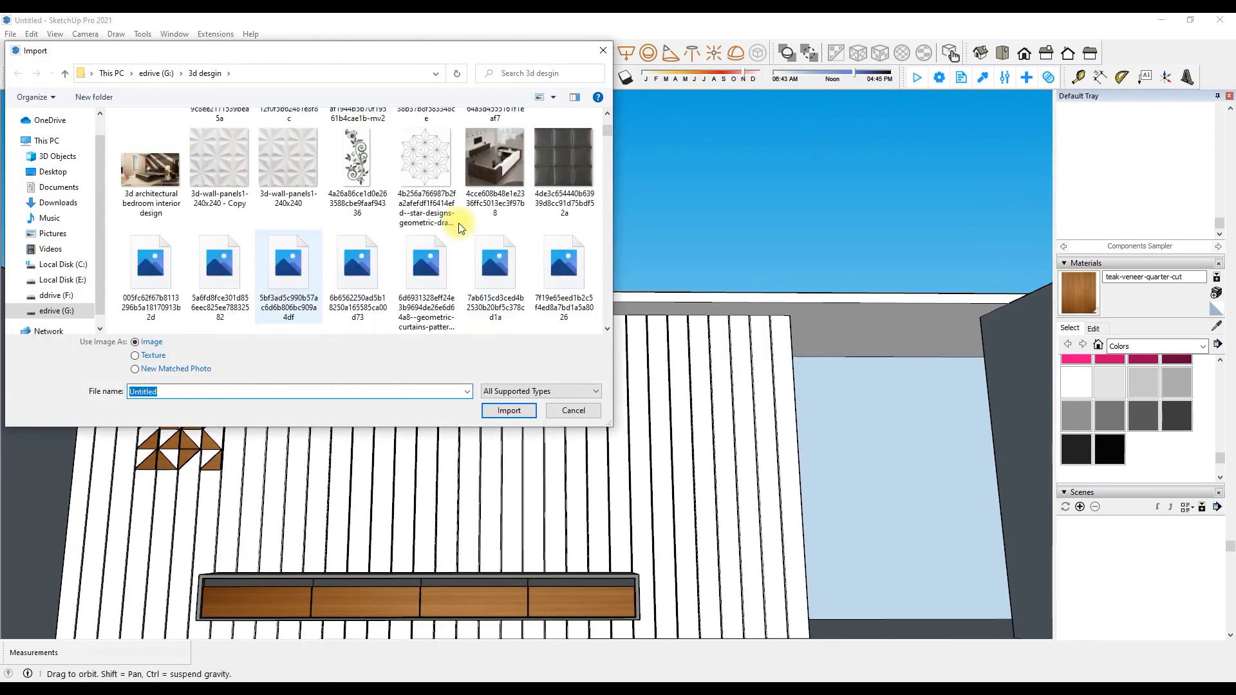
pyautogui.doubleClick(586, 310)
pyautogui.click(63, 308)
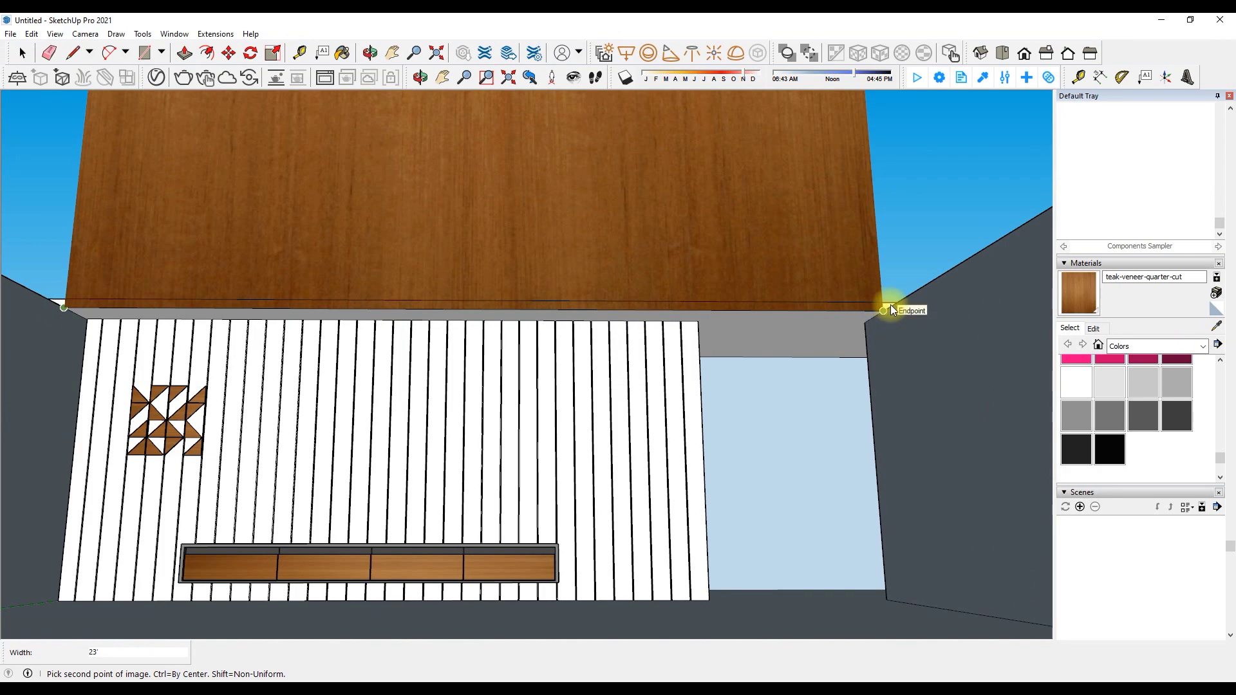
pyautogui.hotkey('shift', 'z')
pyautogui.click(386, 90)
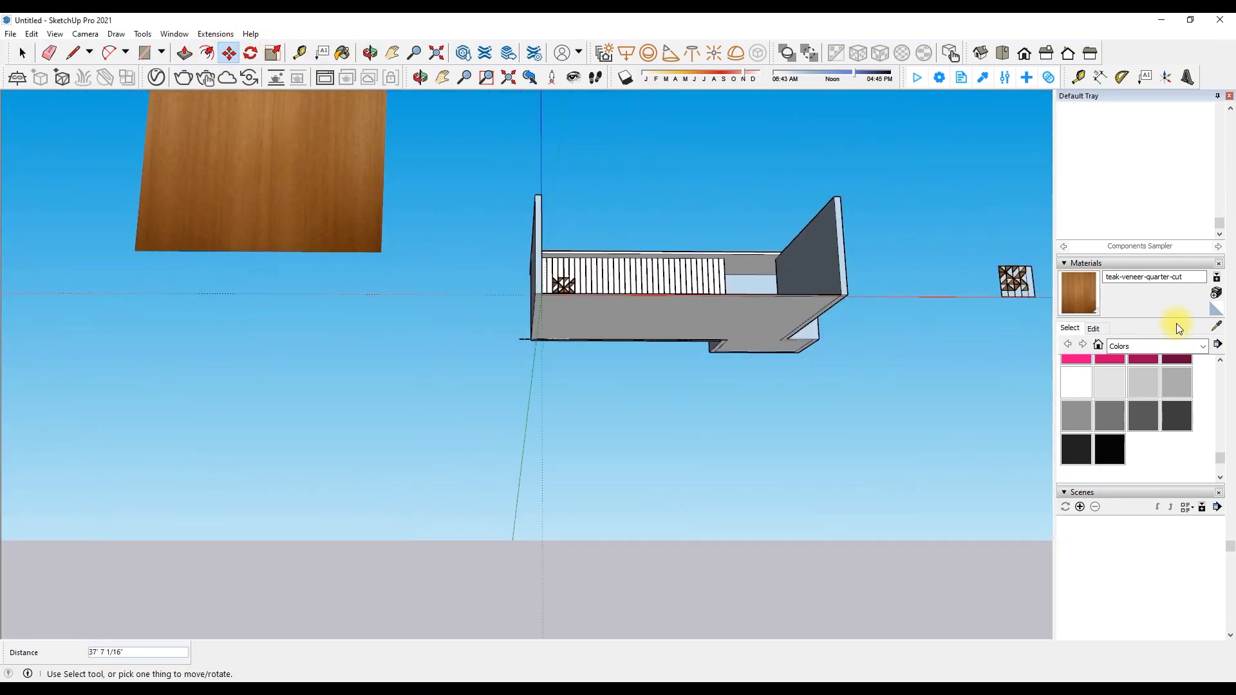
pyautogui.scroll(5, 341, 214)
pyautogui.moveTo(525, 323)
pyautogui.mouseDown(button='middle')
pyautogui.moveTo(511, 274)
pyautogui.moveTo(434, 312)
pyautogui.moveTo(128, 568)
pyautogui.mouseUp(button='middle')
# Create the new teak material (Material2) from the imported wood image
pyautogui.click(1216, 293)
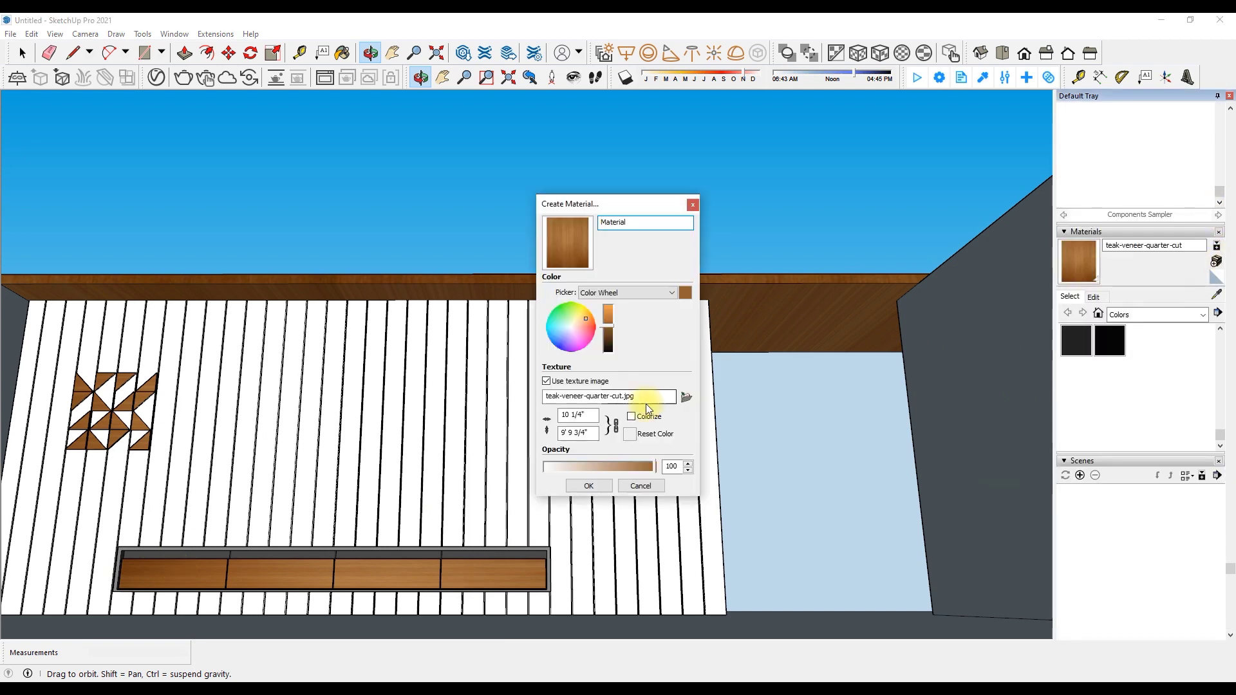
pyautogui.click(588, 485)
pyautogui.moveTo(589, 485)
pyautogui.mouseDown(button='middle')
pyautogui.moveTo(1030, 268)
pyautogui.moveTo(442, 306)
pyautogui.moveTo(152, 362)
pyautogui.moveTo(892, 384)
pyautogui.moveTo(367, 378)
pyautogui.mouseUp(button='middle')
pyautogui.press('l')
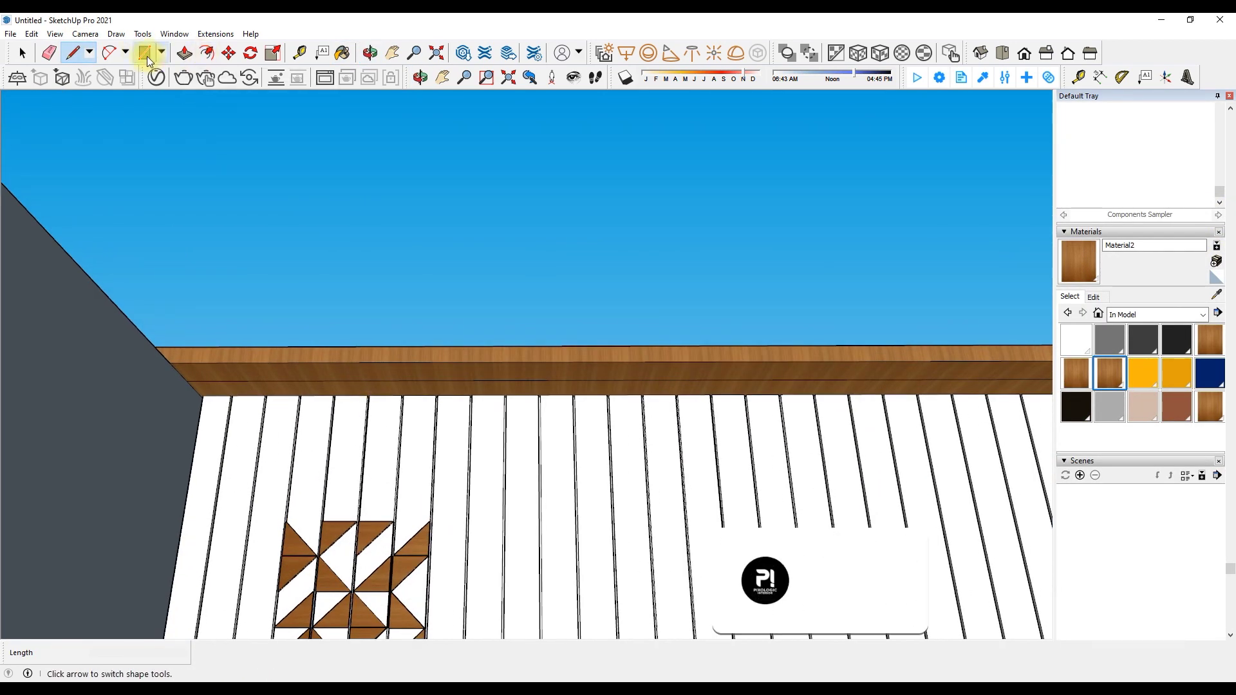
# Draw a small circle on the underside of the teak ceiling band
pyautogui.click(147, 56)
pyautogui.scroll(3, 390, 389)
pyautogui.press('Return')
pyautogui.moveTo(393, 372); pyautogui.dragTo(179, 359, button='middle')
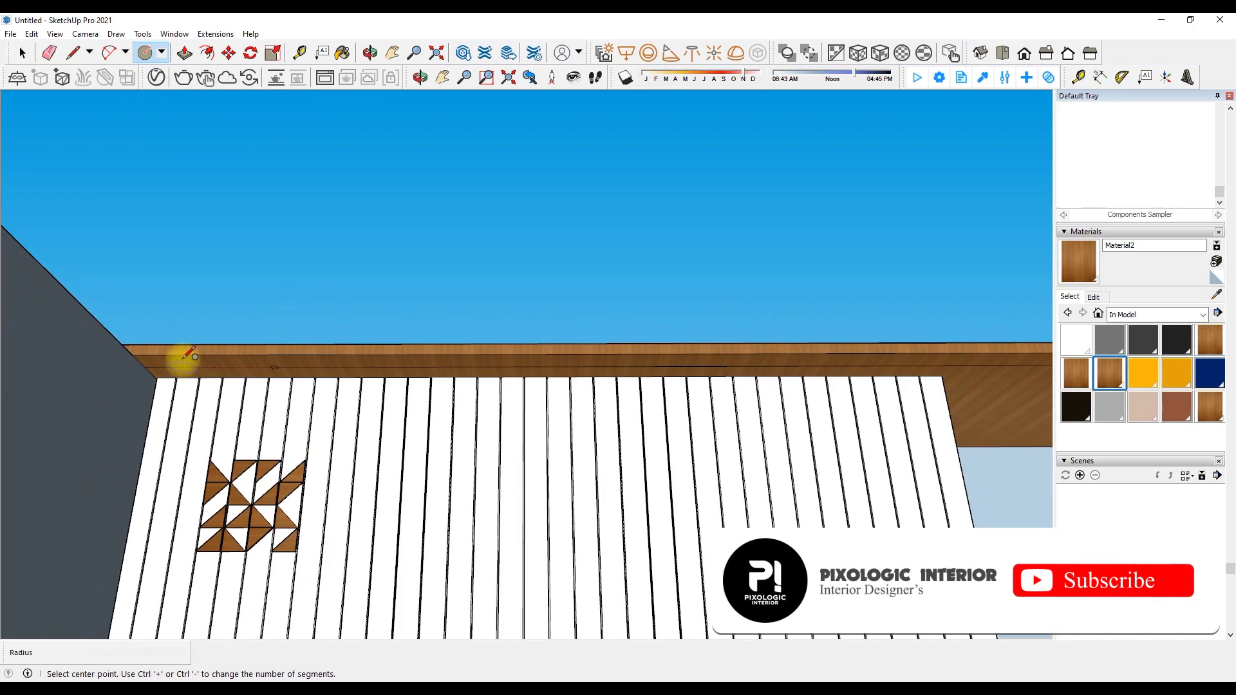
pyautogui.scroll(3, 400, 359)
pyautogui.scroll(2, 450, 367)
pyautogui.moveTo(130, 394)
pyautogui.mouseDown(button='middle')
pyautogui.moveTo(82, 496)
pyautogui.moveTo(361, 349)
pyautogui.mouseUp(button='middle')
pyautogui.moveTo(288, 361)
pyautogui.mouseDown(button='middle')
pyautogui.moveTo(590, 366)
pyautogui.moveTo(648, 414)
pyautogui.mouseUp(button='middle')
pyautogui.scroll(2, 648, 414)
pyautogui.click(72, 53)
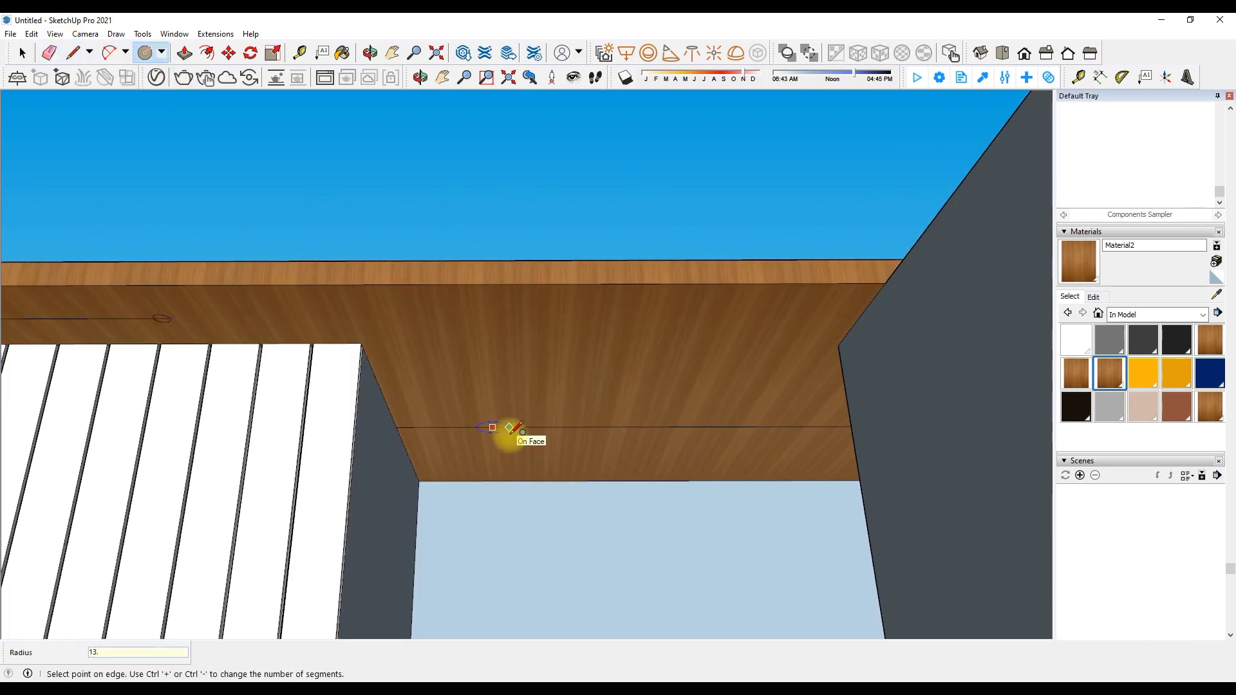
pyautogui.scroll(5, 829, 419)
# Offset the circle inward to form the downlight's outer ring
pyautogui.press('f')
pyautogui.scroll(-5, 831, 411)
pyautogui.moveTo(507, 414)
pyautogui.mouseDown(button='middle')
pyautogui.moveTo(747, 345)
pyautogui.moveTo(676, 326)
pyautogui.moveTo(270, 356)
pyautogui.moveTo(179, 345)
pyautogui.mouseUp(button='middle')
pyautogui.press('e')
pyautogui.press('f')
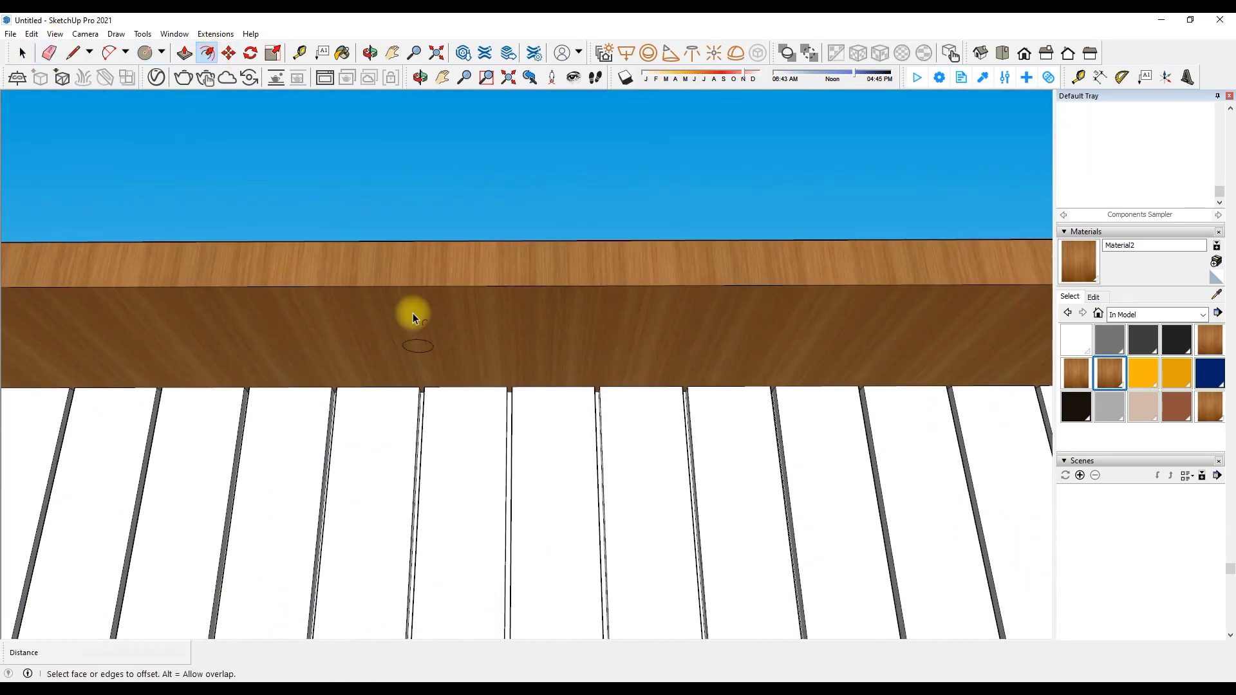
pyautogui.scroll(3, 476, 347)
pyautogui.press('Escape')
pyautogui.scroll(-5, 87, 357)
pyautogui.scroll(5, 547, 299)
pyautogui.scroll(-5, 856, 346)
pyautogui.scroll(3, 856, 351)
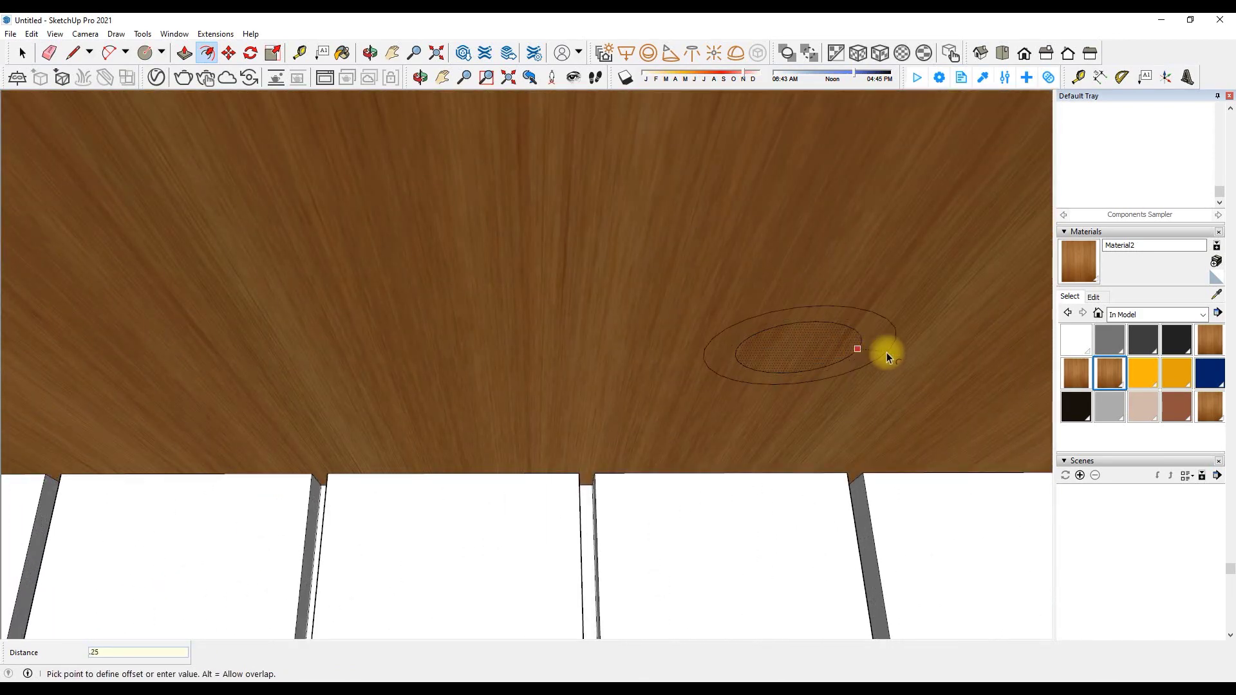
pyautogui.scroll(-5, 886, 353)
# Paint the downlight's outer ring black (Color M09) from the Colors library
pyautogui.click(1153, 315)
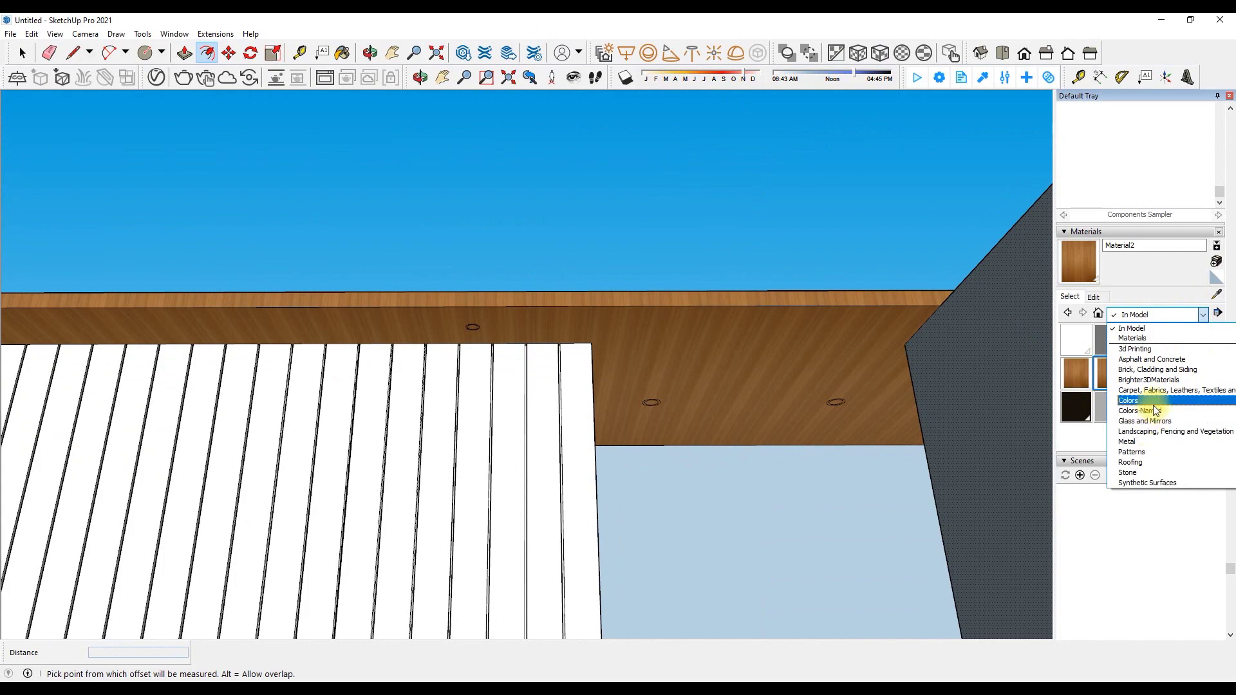
pyautogui.click(1134, 399)
pyautogui.click(1109, 264)
pyautogui.scroll(3, 939, 358)
pyautogui.scroll(-2, 721, 428)
pyautogui.moveTo(721, 428); pyautogui.dragTo(464, 304, button='middle')
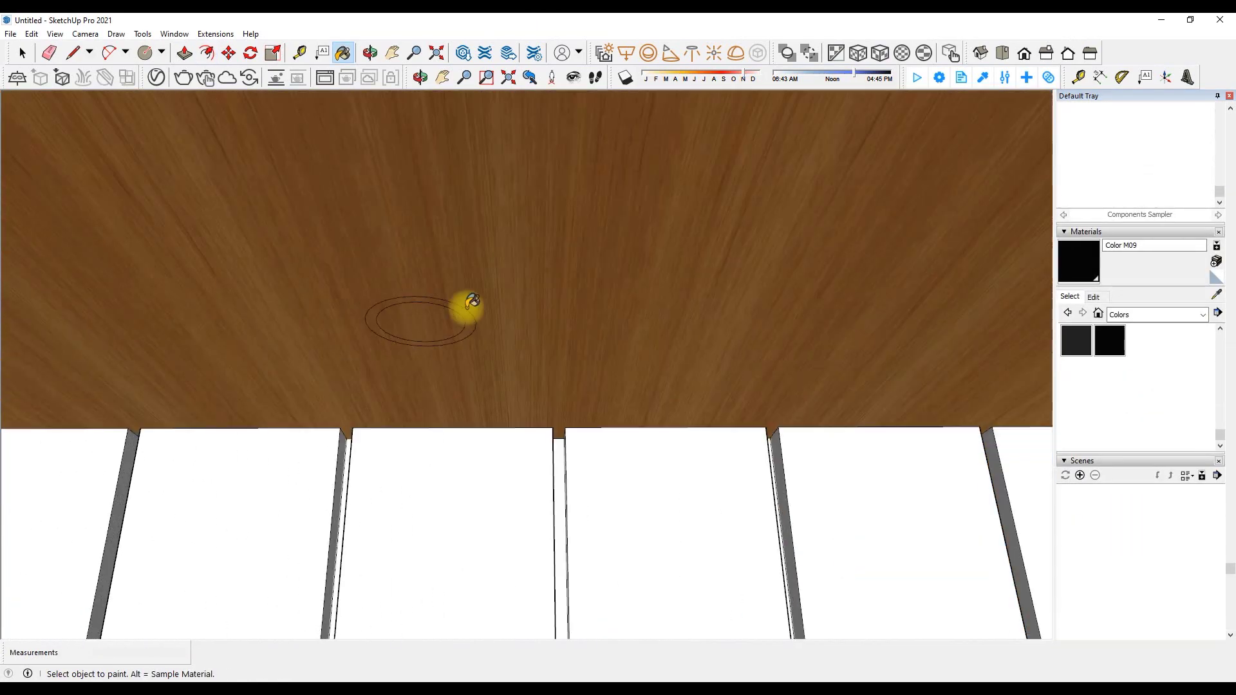
pyautogui.scroll(-5, 756, 318)
pyautogui.scroll(4, 845, 422)
pyautogui.moveTo(844, 423); pyautogui.dragTo(194, 408, button='middle')
pyautogui.click(193, 409)
pyautogui.scroll(3, 193, 409)
# Push the ring face and paint the downlight centre pale pink Color A01
pyautogui.press('p')
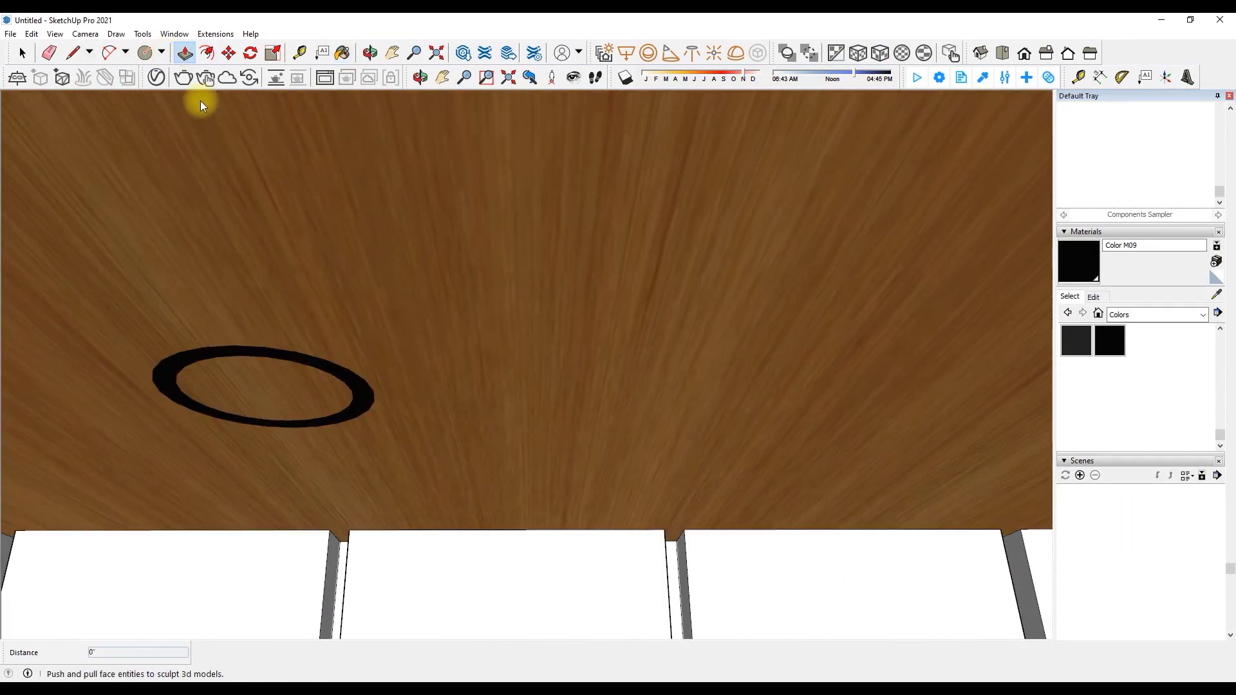
pyautogui.moveTo(278, 351); pyautogui.dragTo(276, 381)
pyautogui.scroll(-3, 271, 386)
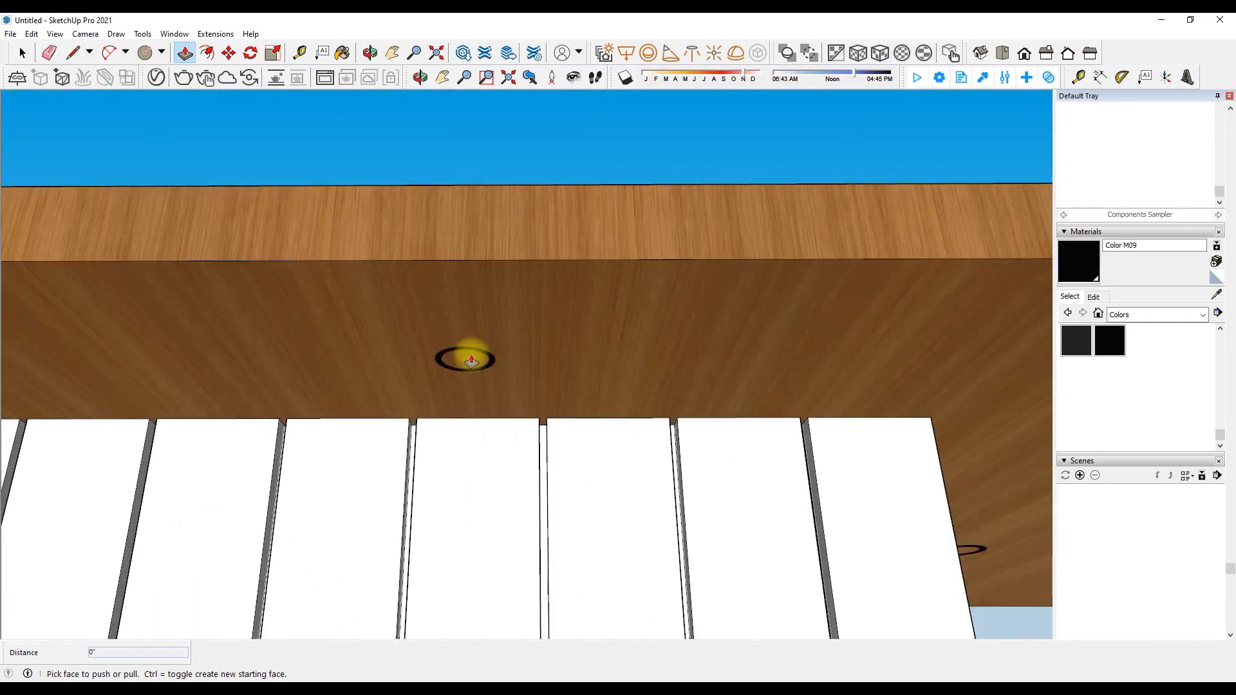
pyautogui.click(469, 354)
pyautogui.scroll(5, 806, 513)
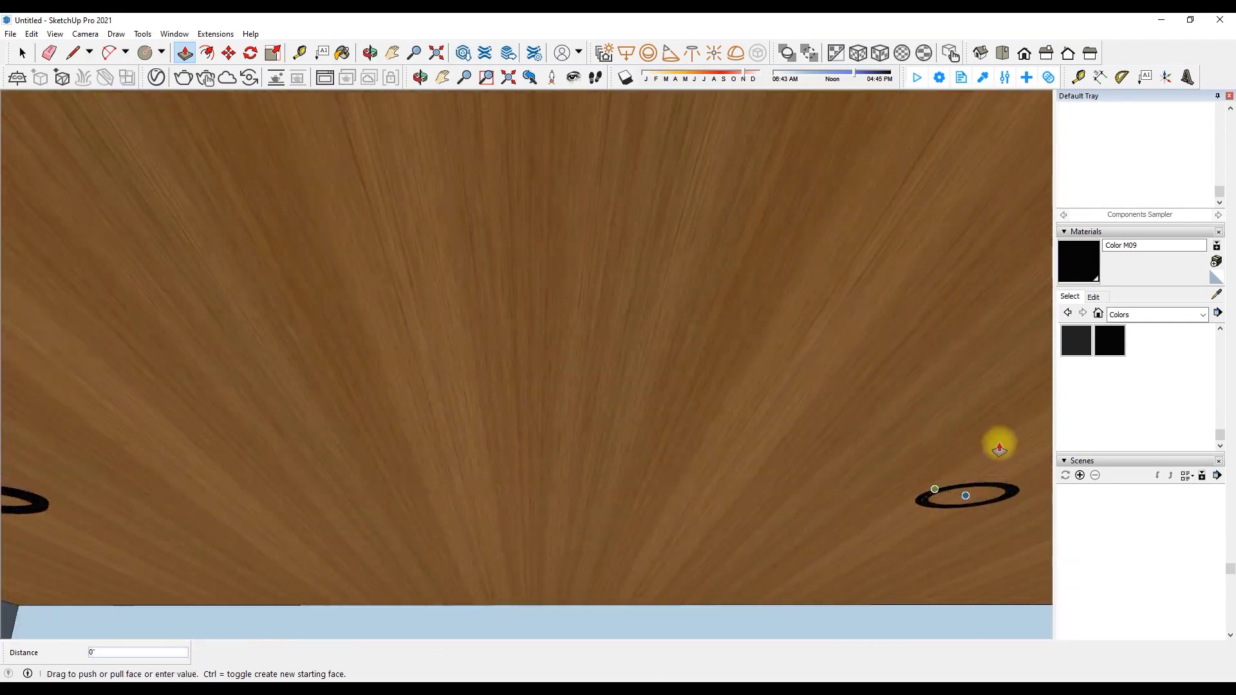
pyautogui.scroll(5, 1118, 361)
pyautogui.click(1076, 417)
pyautogui.click(973, 496)
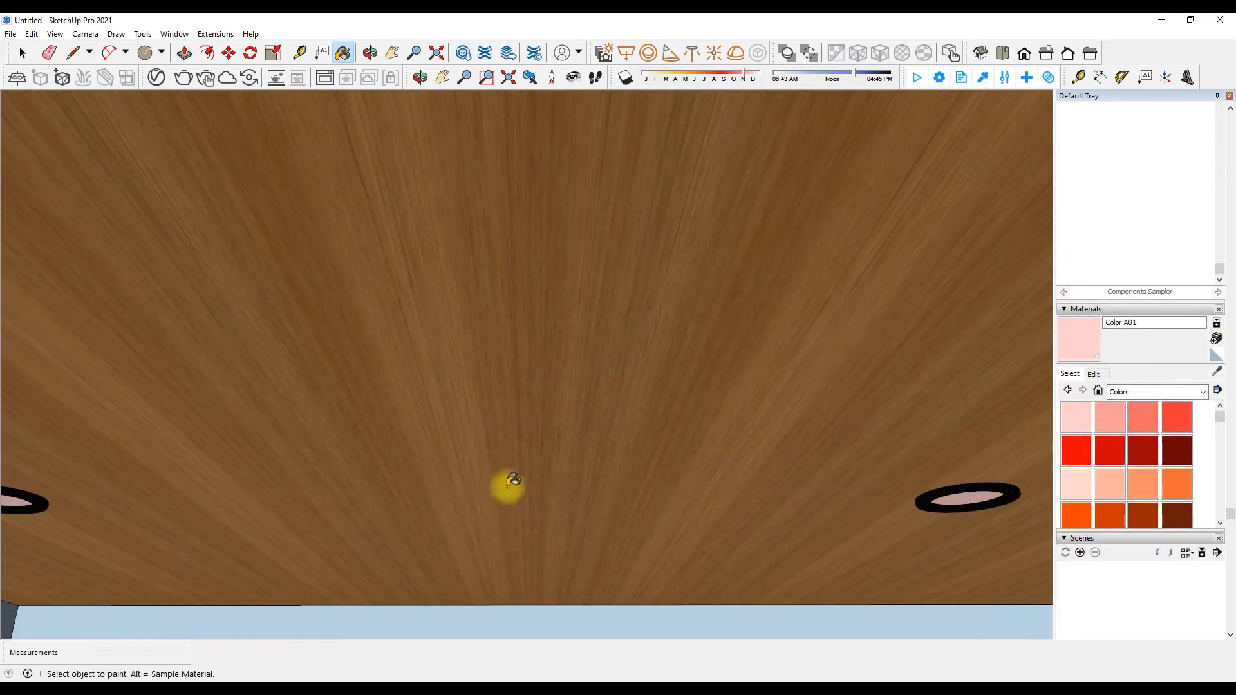
pyautogui.scroll(-5, 513, 481)
pyautogui.moveTo(303, 387); pyautogui.dragTo(359, 358, button='middle')
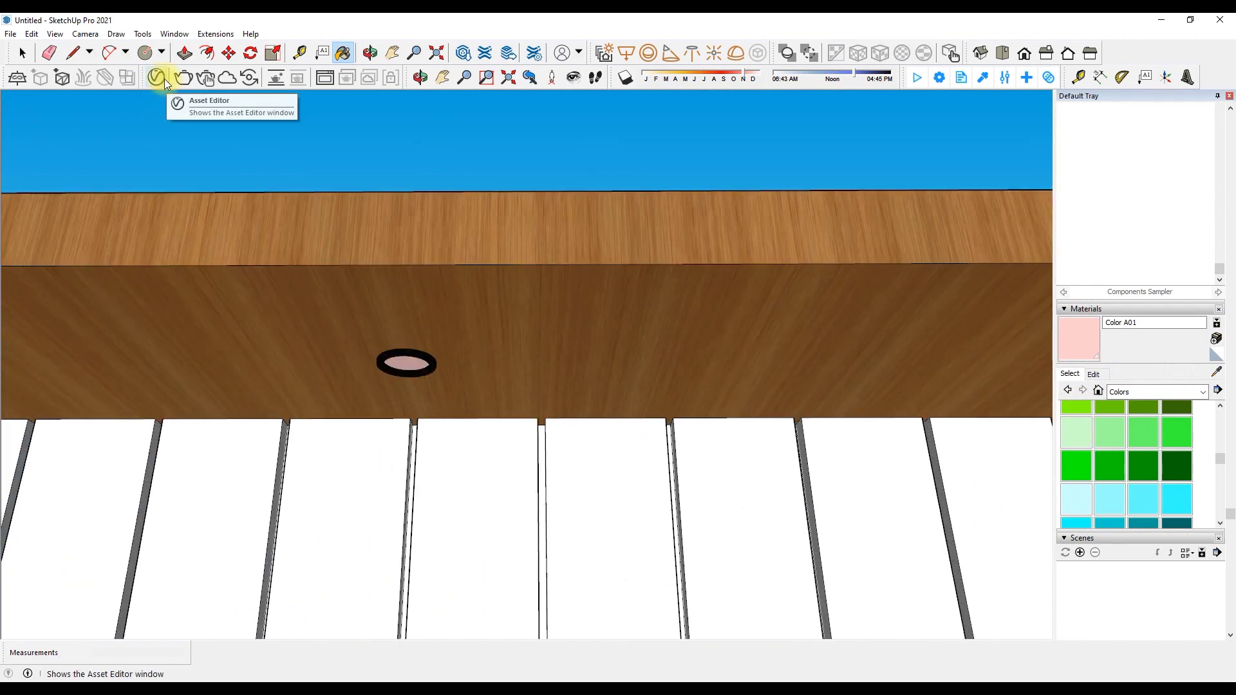
# Add an emissive layer to the pink material in the V-Ray material editor
pyautogui.click(161, 78)
pyautogui.click(946, 325)
pyautogui.click(925, 358)
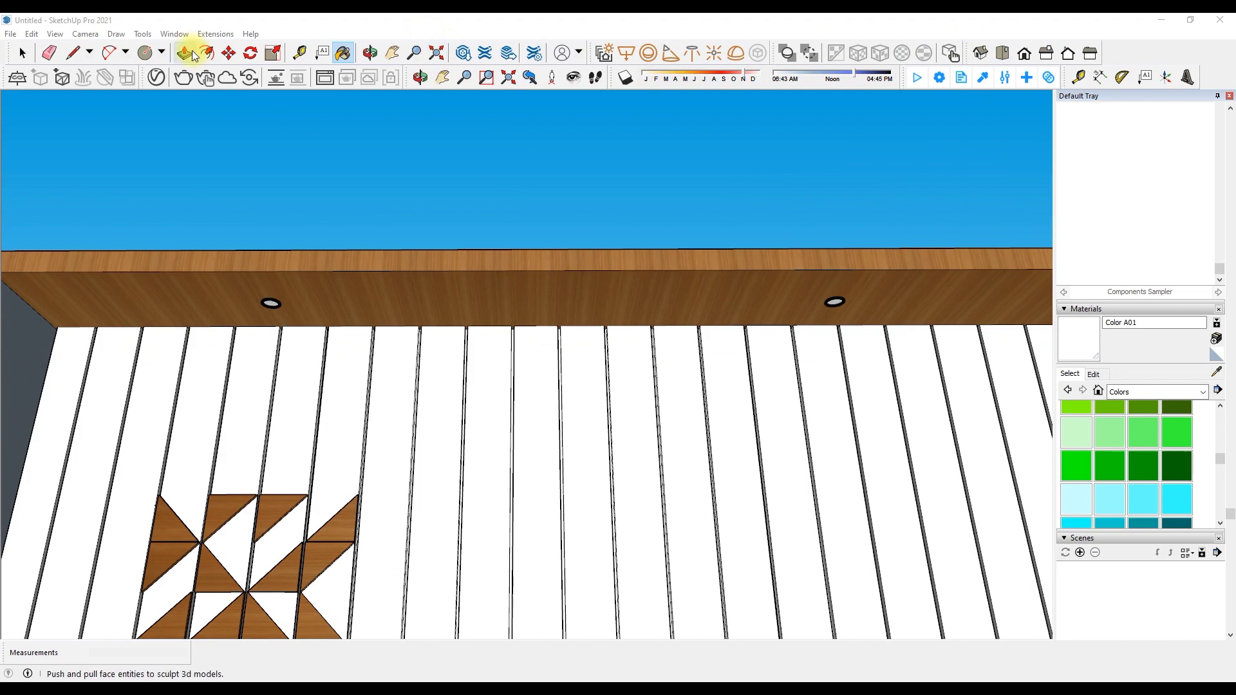
# Place a V-Ray spot light and switch to the front view of the room
pyautogui.click(670, 53)
pyautogui.scroll(5, 287, 329)
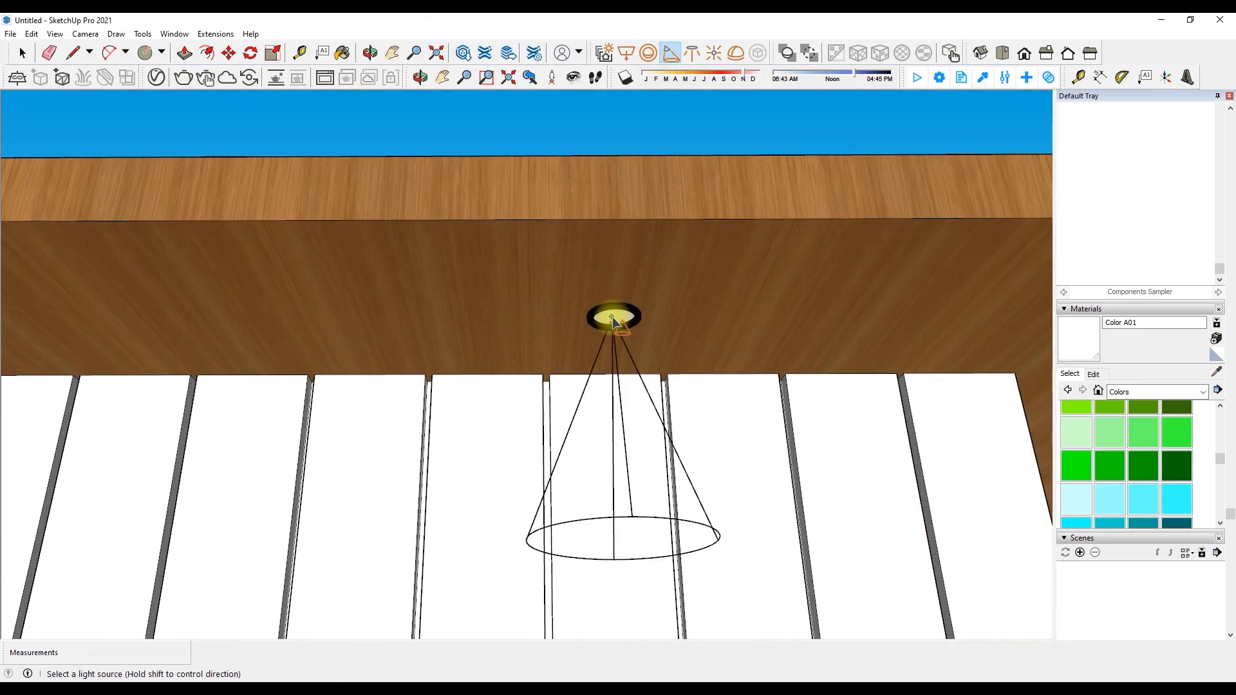
pyautogui.scroll(-10, 614, 322)
pyautogui.press('o')
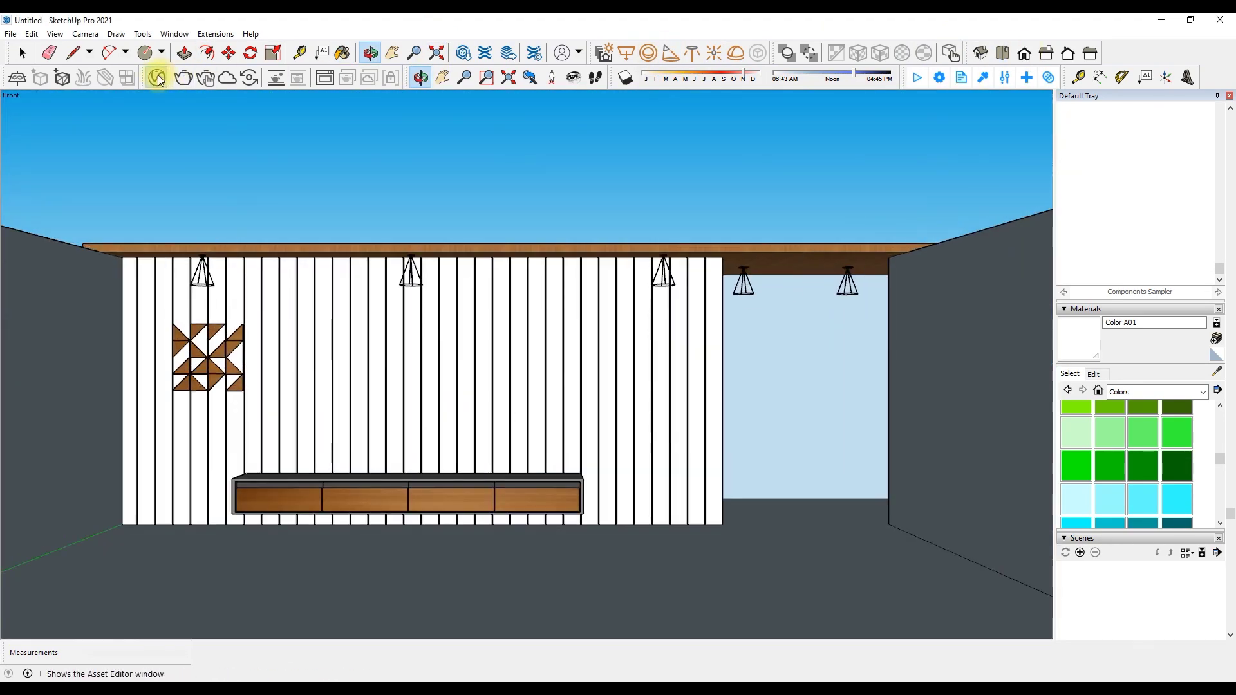
pyautogui.click(157, 77)
# Set the spot lights' penumbra angle to 40 and decay to Inverse
pyautogui.click(548, 164)
pyautogui.click(638, 226)
pyautogui.click(831, 436)
pyautogui.write('4')
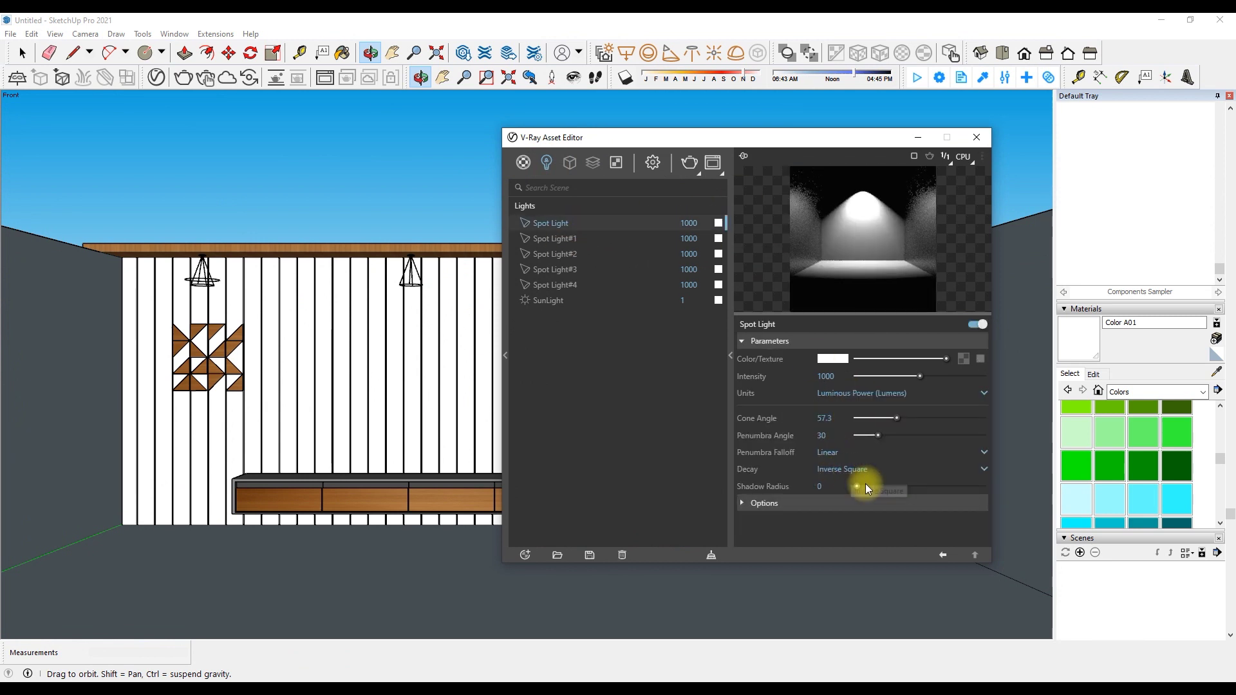
pyautogui.click(837, 469)
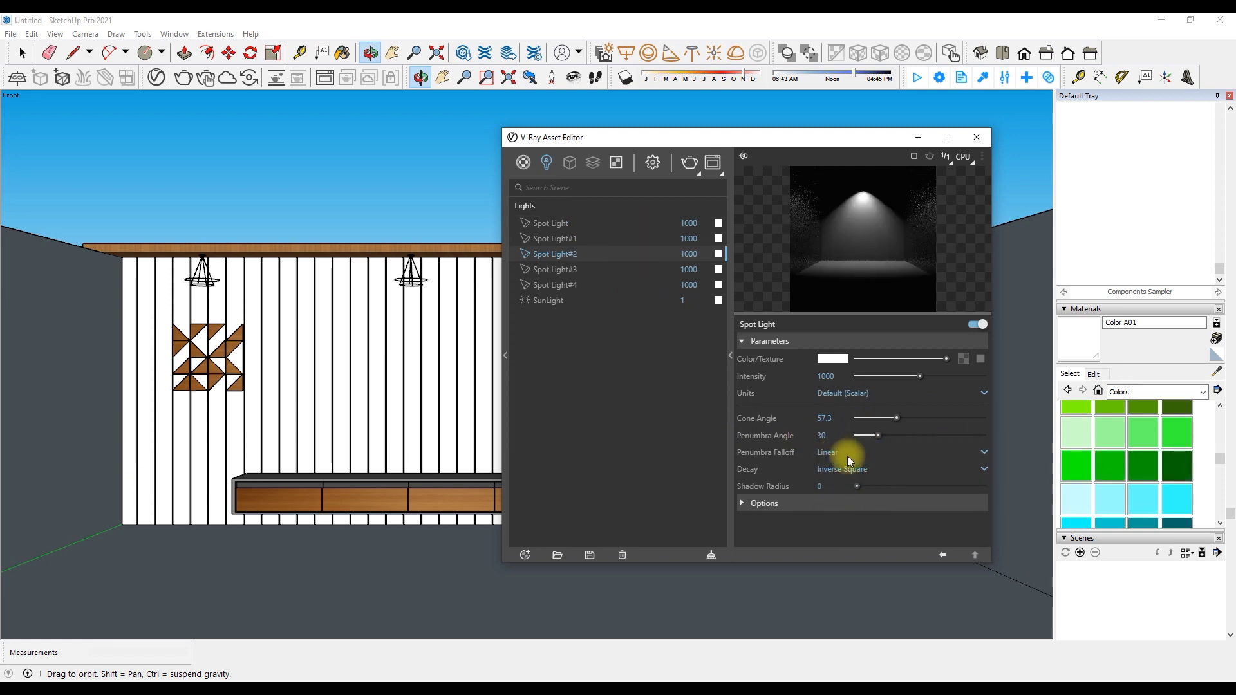
pyautogui.click(614, 271)
pyautogui.click(855, 437)
pyautogui.write('4')
pyautogui.click(853, 503)
# Tint Spot Light#4 and Spot Light#1 pale yellow, then close the V-Ray windows
pyautogui.click(695, 284)
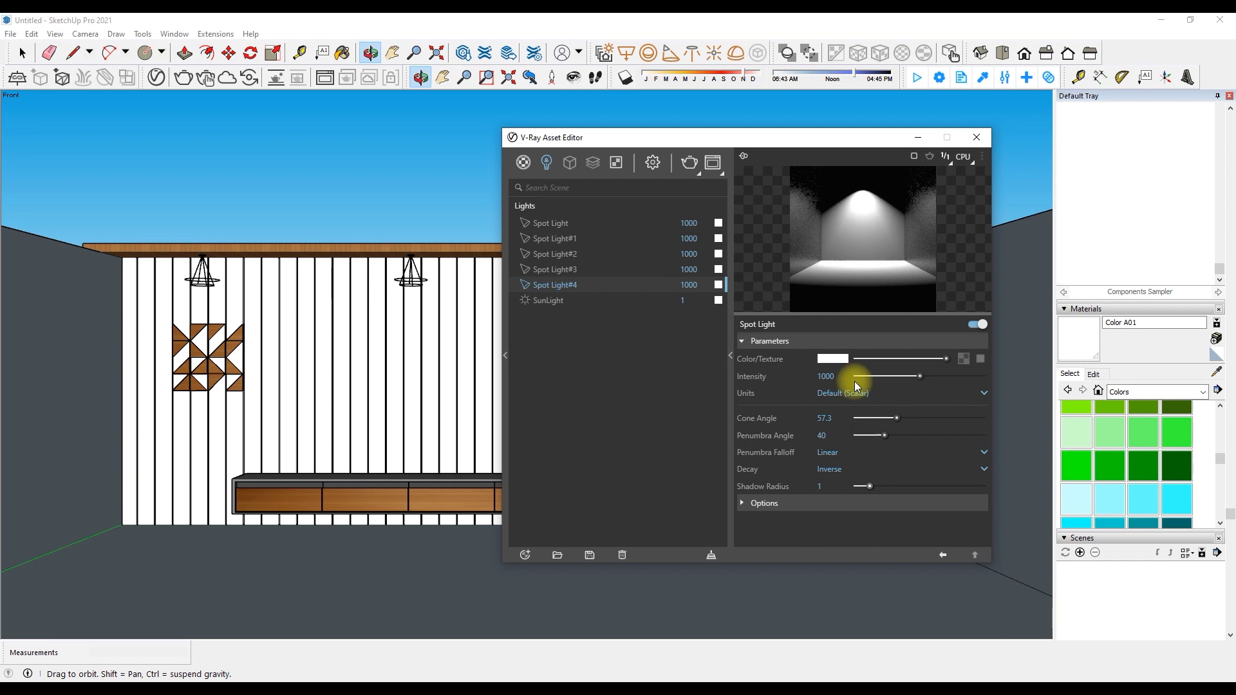
pyautogui.click(833, 358)
pyautogui.click(491, 443)
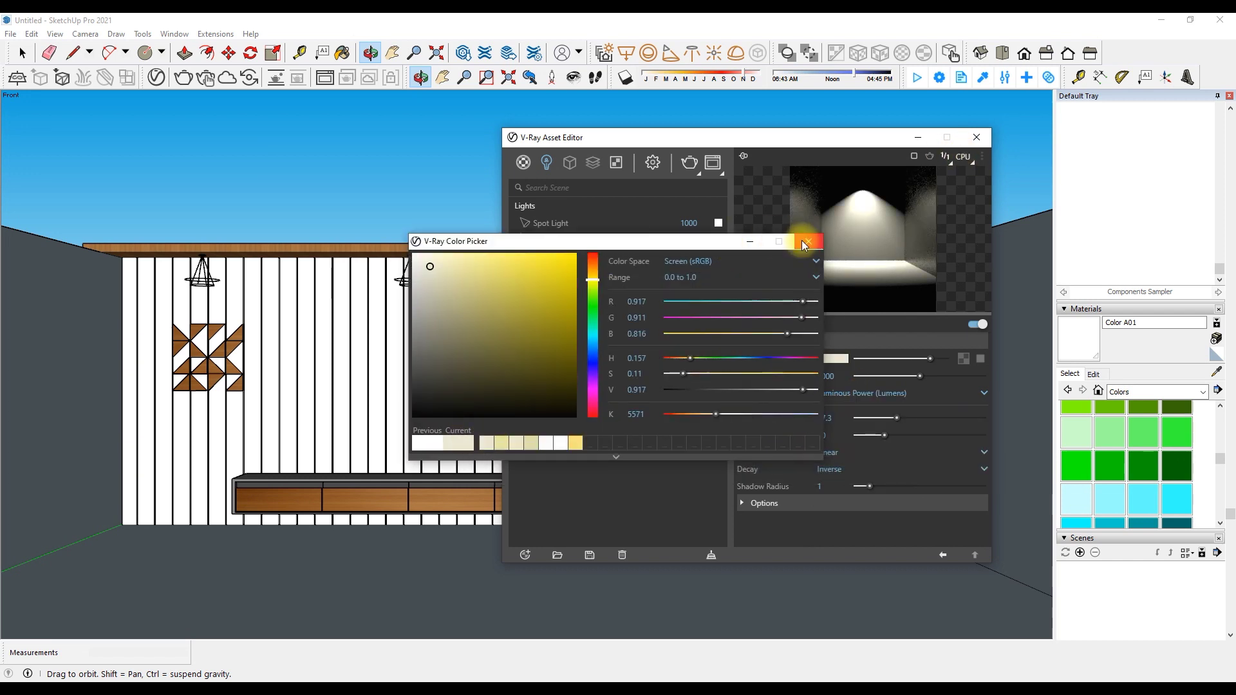
pyautogui.click(808, 242)
pyautogui.click(719, 253)
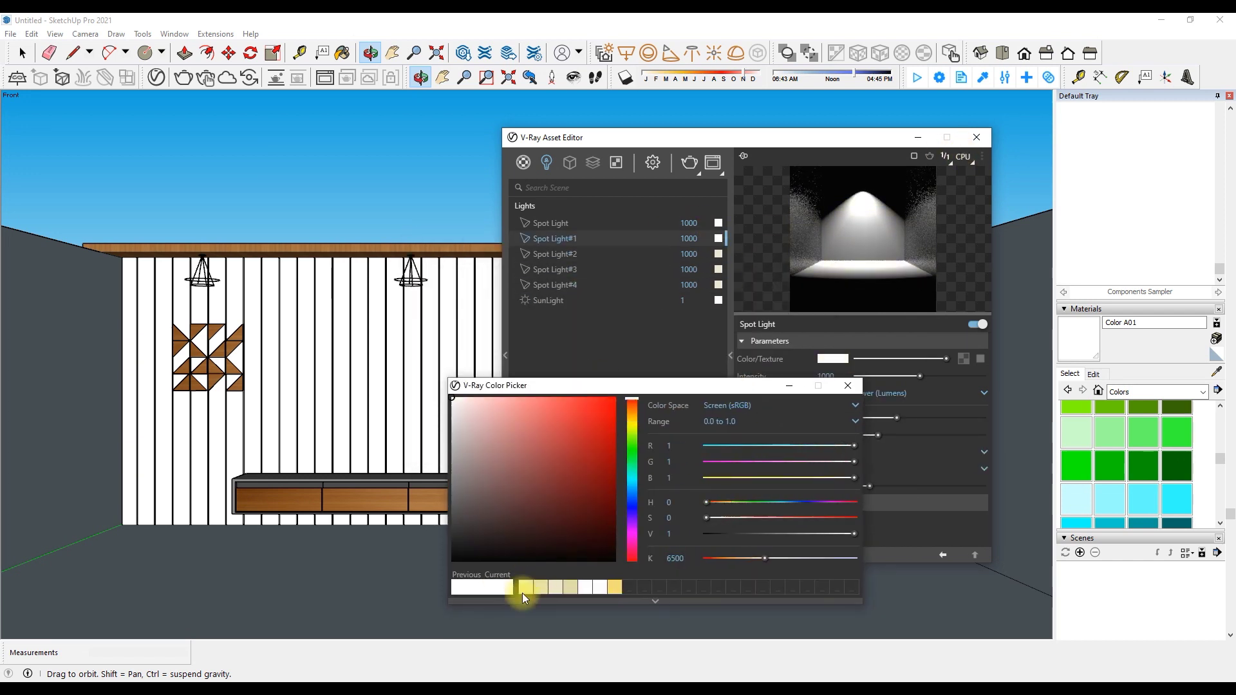
pyautogui.click(719, 237)
pyautogui.click(648, 202)
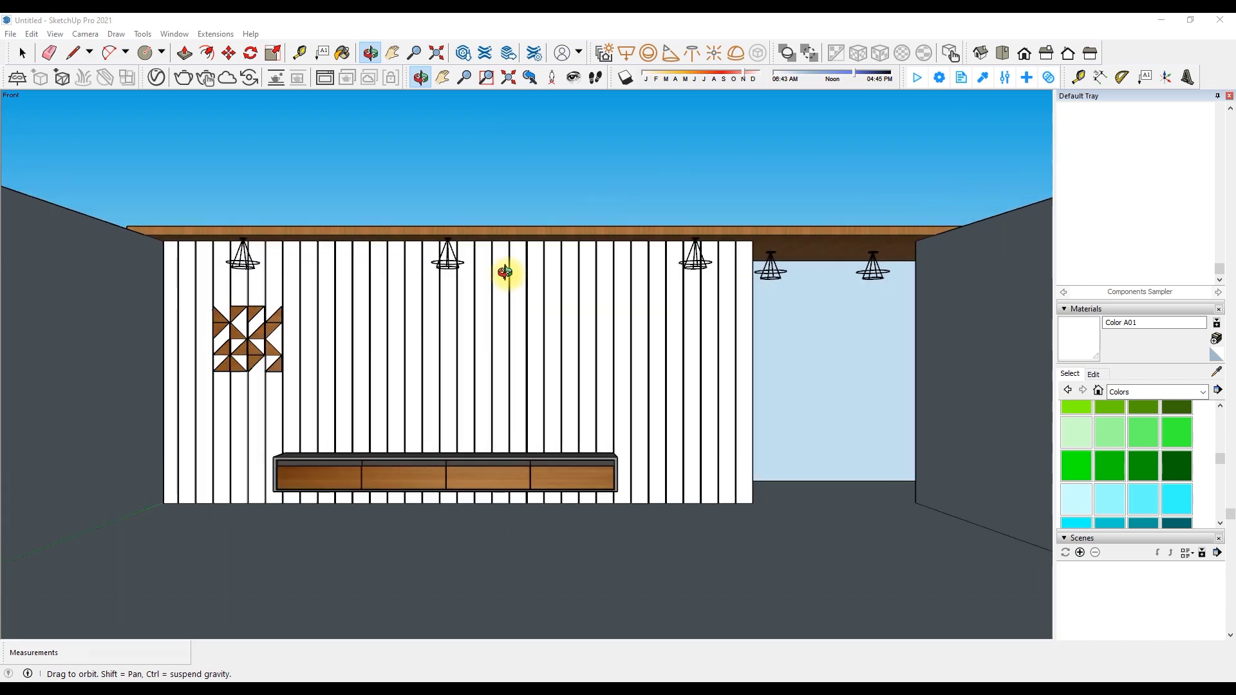
# Draw a 6-inch vertical line in the room
pyautogui.moveTo(505, 270); pyautogui.dragTo(495, 317)
pyautogui.scroll(-3, 383, 256)
pyautogui.scroll(1, 365, 238)
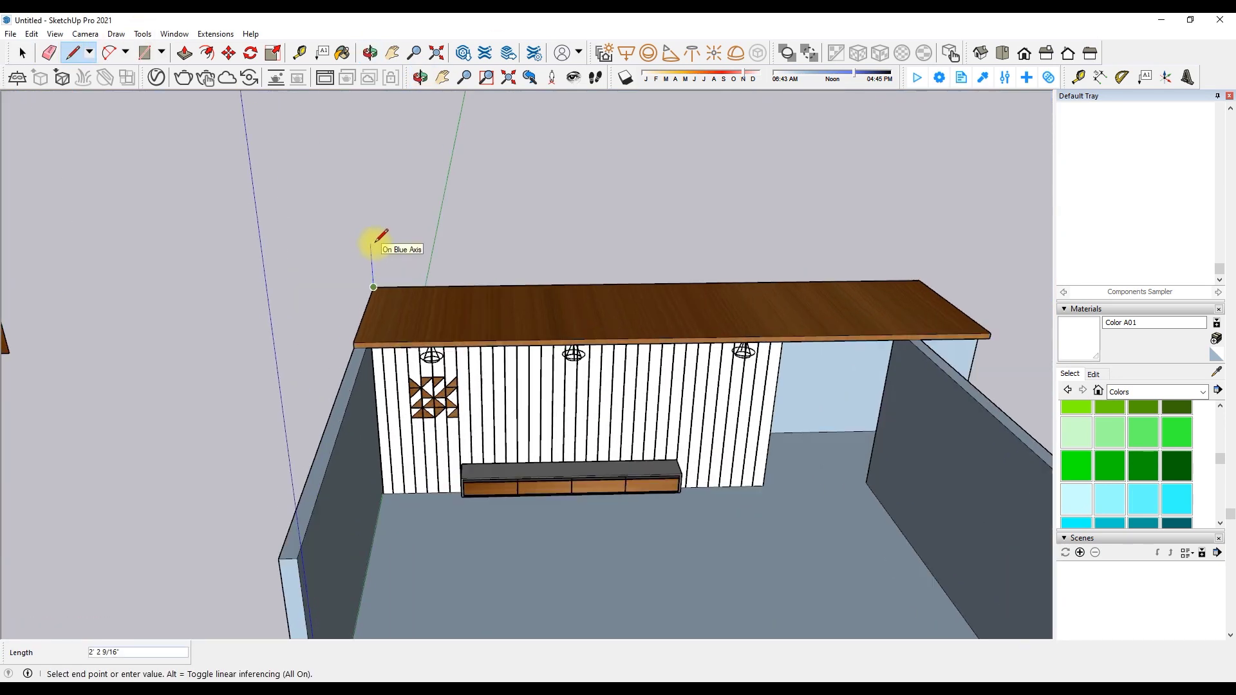
pyautogui.scroll(2, 370, 239)
pyautogui.write('6')
pyautogui.click(969, 271)
# Orbit the view around to the room's front wall
pyautogui.click(371, 53)
pyautogui.moveTo(450, 361)
pyautogui.mouseDown()
pyautogui.moveTo(586, 470)
pyautogui.moveTo(421, 353)
pyautogui.mouseUp()
pyautogui.scroll(5, 193, 318)
pyautogui.scroll(1, 207, 323)
pyautogui.scroll(2, 367, 276)
pyautogui.moveTo(367, 275)
pyautogui.mouseDown(button='middle')
pyautogui.moveTo(723, 262)
pyautogui.moveTo(814, 172)
pyautogui.mouseUp(button='middle')
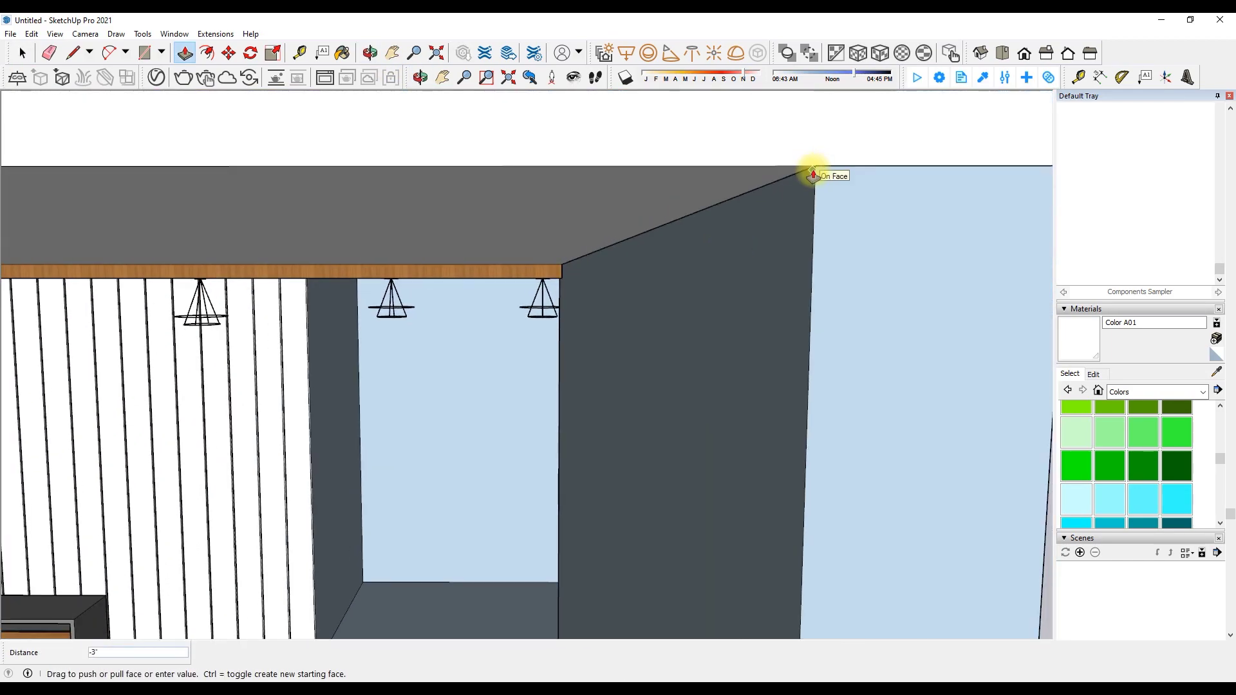
pyautogui.scroll(-5, 475, 138)
pyautogui.press('o')
pyautogui.scroll(4, 501, 385)
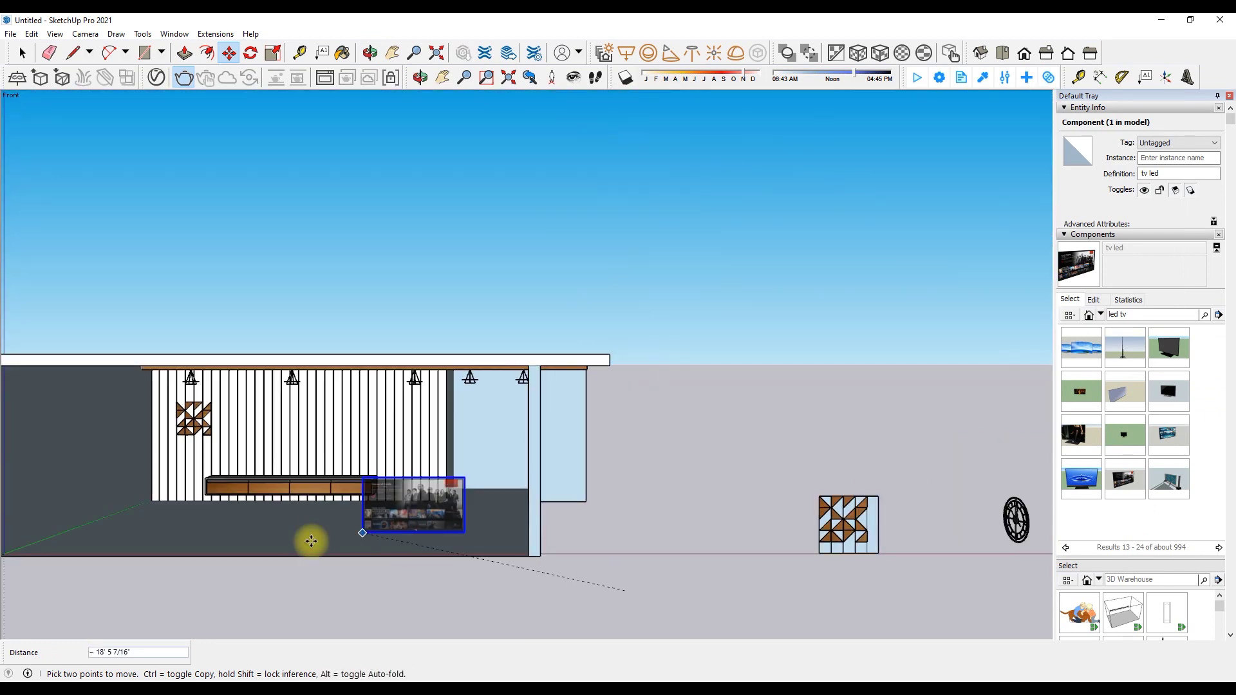
# Place the LED TV on the fluted wall and enlarge it from its corner
pyautogui.moveTo(311, 542)
pyautogui.mouseDown(button='middle')
pyautogui.moveTo(676, 469)
pyautogui.moveTo(322, 77)
pyautogui.moveTo(122, 202)
pyautogui.moveTo(140, 151)
pyautogui.mouseUp(button='middle')
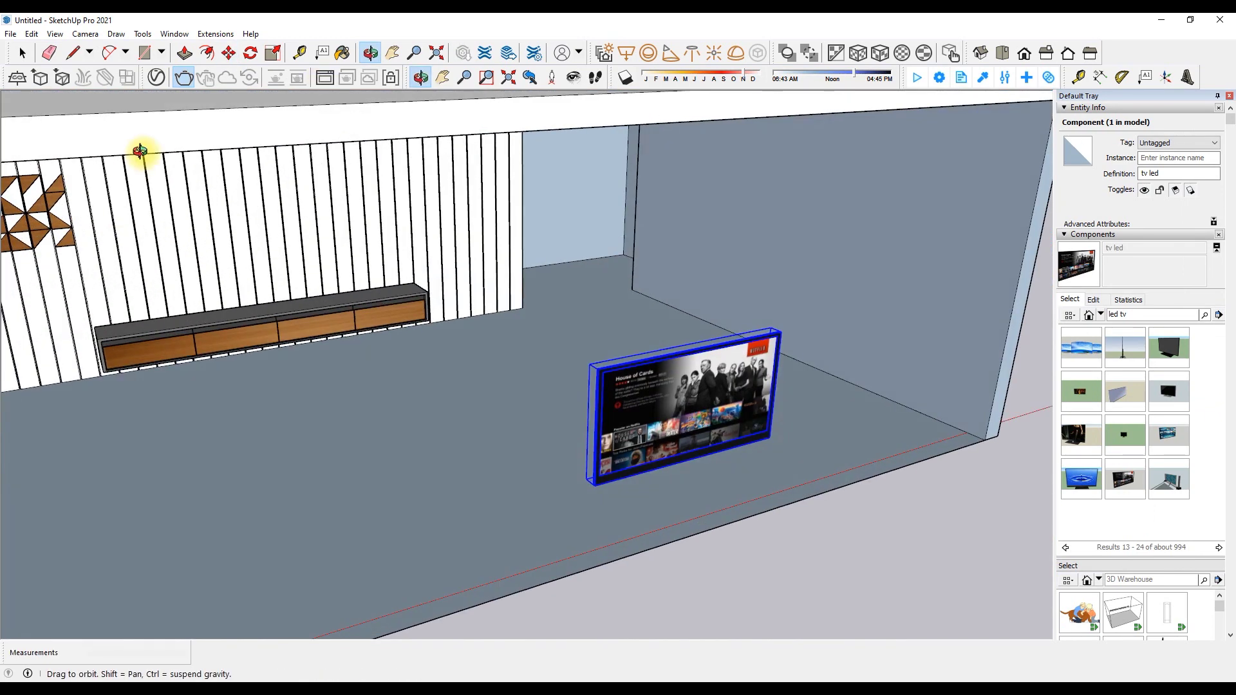
pyautogui.press('F3')
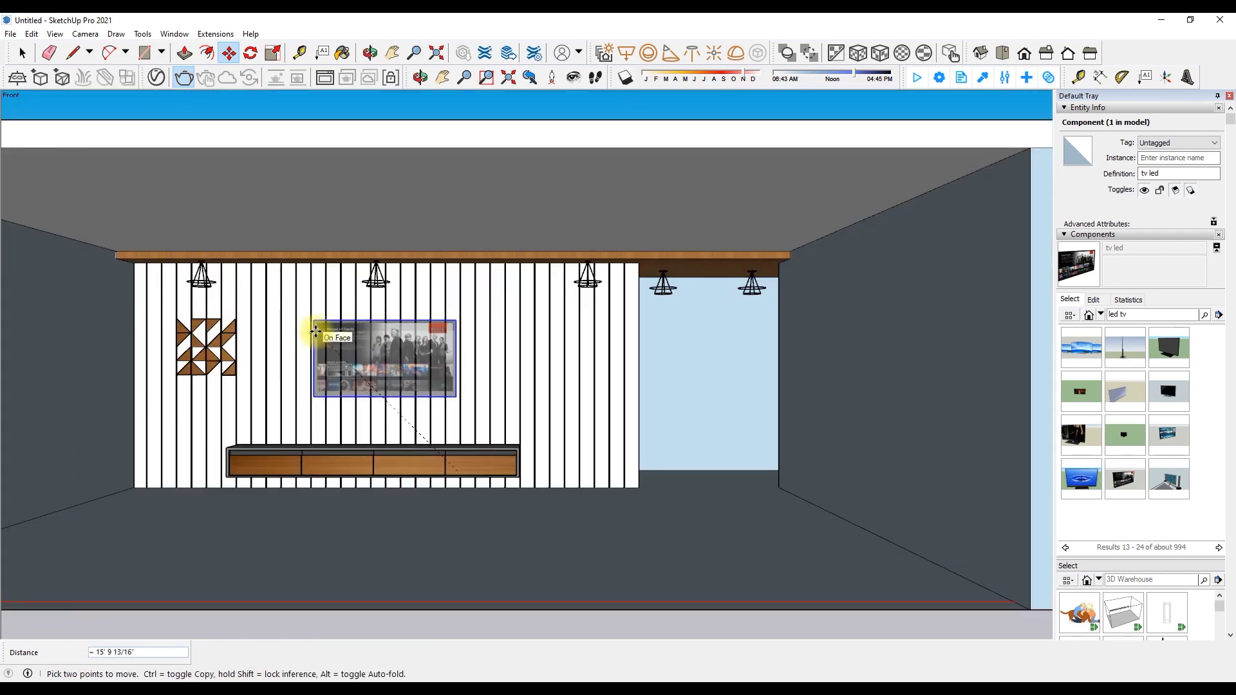
pyautogui.click(310, 349)
pyautogui.press('s')
pyautogui.scroll(5, 310, 348)
pyautogui.scroll(-3, 477, 339)
pyautogui.click(506, 311)
# Move the TV so it hangs centred above the console
pyautogui.press('m')
pyautogui.scroll(-2, 418, 318)
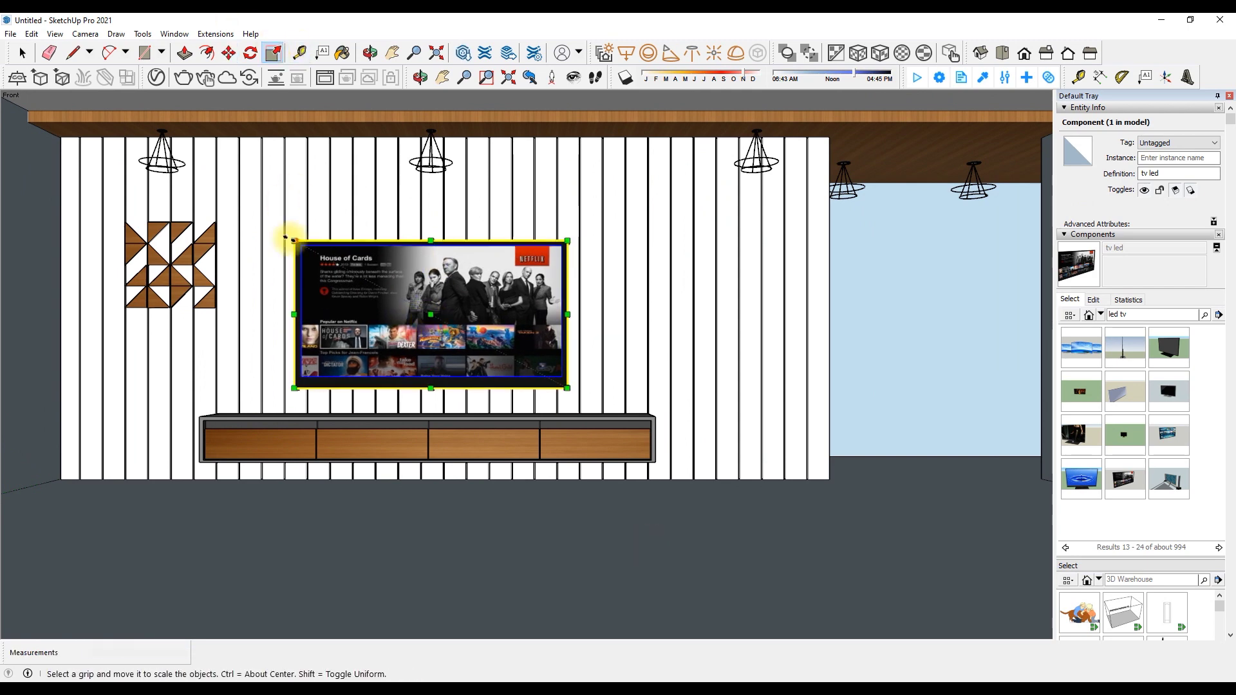
pyautogui.scroll(-2, 448, 312)
pyautogui.scroll(-1, 626, 157)
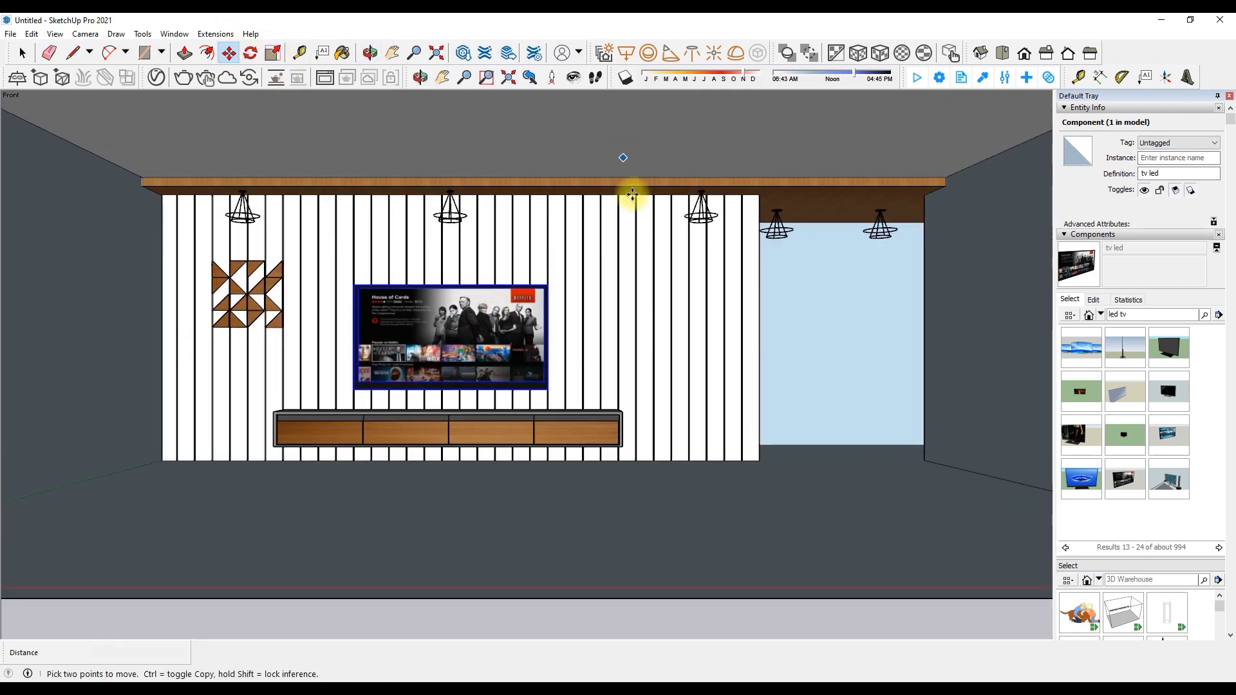
pyautogui.click(489, 334)
pyautogui.scroll(3, 490, 333)
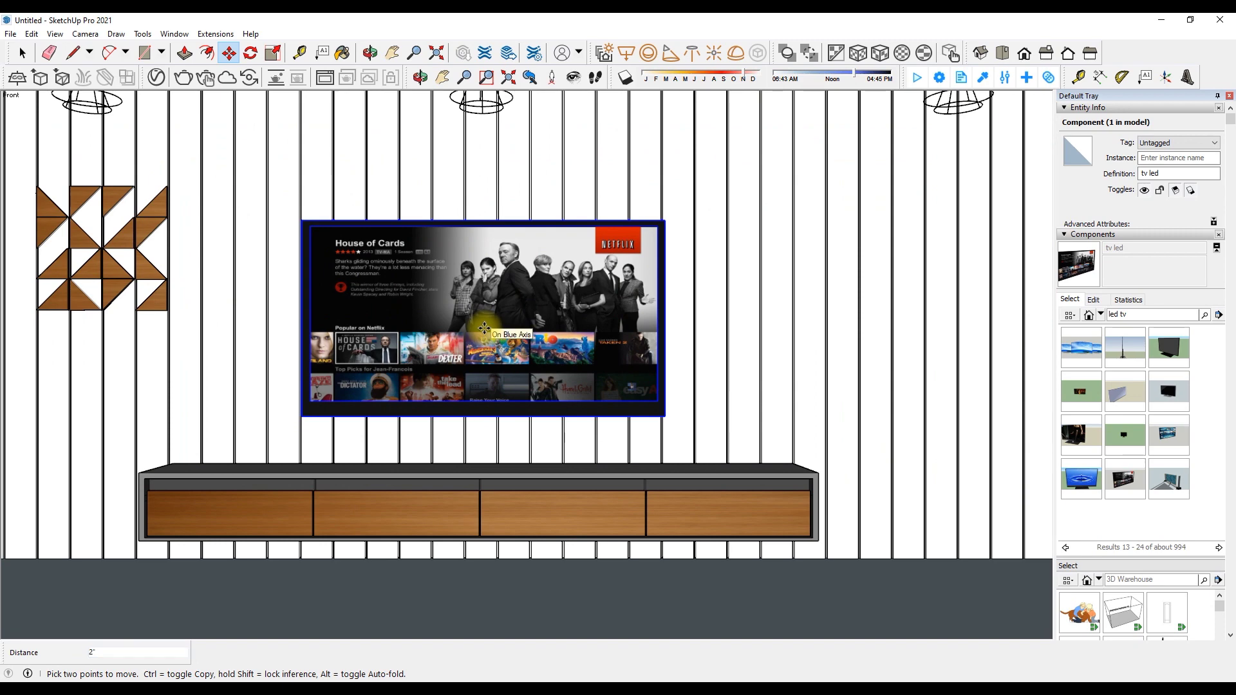
pyautogui.scroll(-1, 490, 316)
pyautogui.scroll(1, 489, 309)
pyautogui.click(483, 303)
# Paste the potted plant near the console and scale it to three times its size
pyautogui.press('d')
pyautogui.scroll(4, 730, 386)
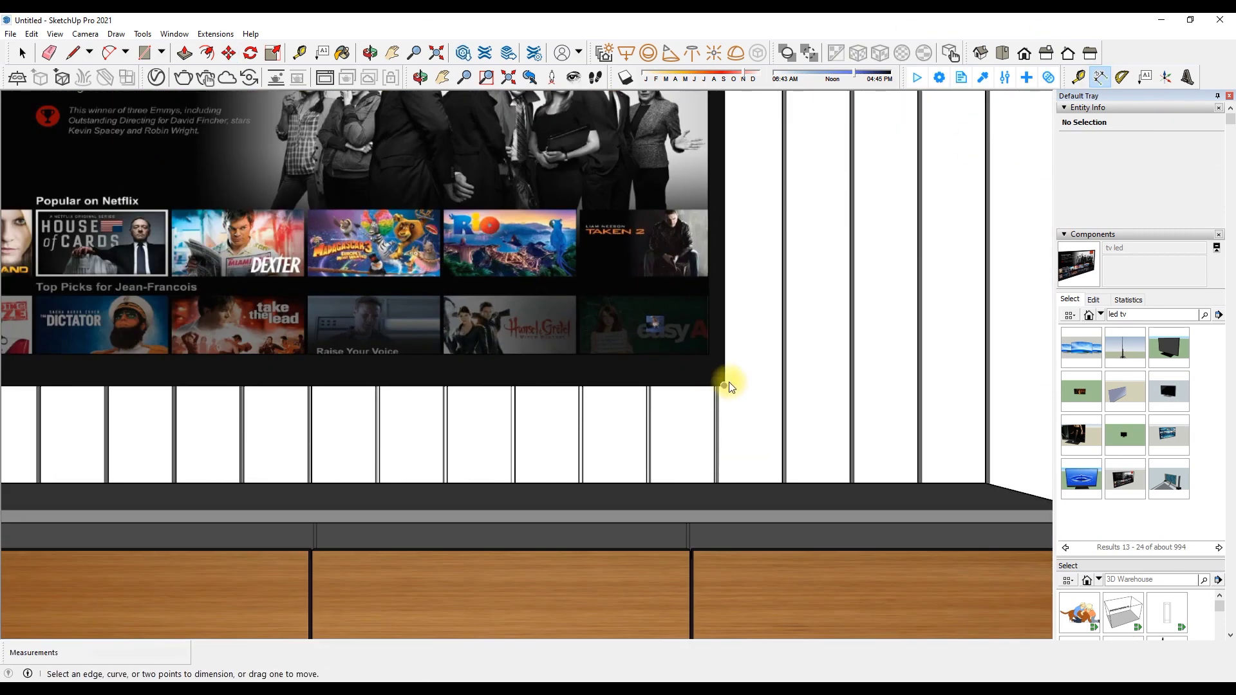
pyautogui.scroll(-5, 757, 513)
pyautogui.scroll(-2, 611, 412)
pyautogui.press('Escape')
pyautogui.hotkey('ctrl', 'v')
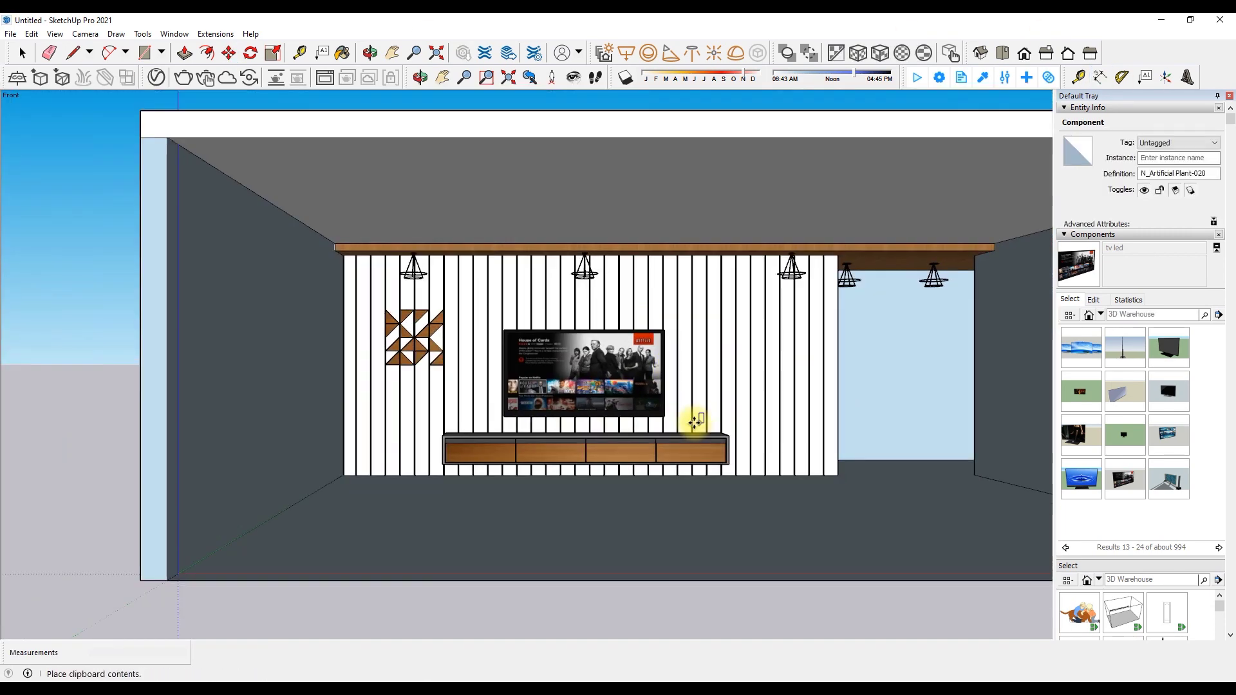
pyautogui.scroll(5, 702, 425)
pyautogui.click(720, 446)
pyautogui.scroll(2, 721, 446)
pyautogui.press('s')
pyautogui.moveTo(729, 414); pyautogui.dragTo(836, 302)
# Move the plant onto the console's right end and clear the selection
pyautogui.click(749, 482)
pyautogui.moveTo(582, 111); pyautogui.dragTo(708, 469, button='middle')
pyautogui.press('F2')
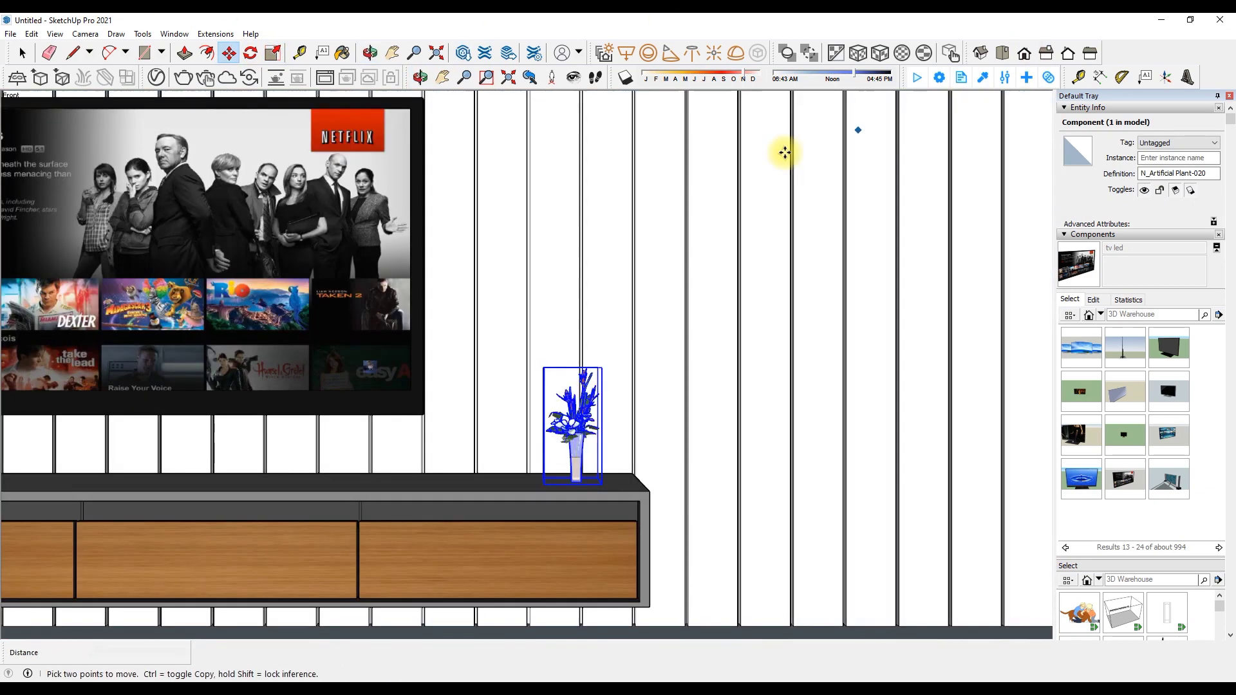
pyautogui.press('space')
pyautogui.scroll(-5, 657, 156)
pyautogui.click(657, 156)
pyautogui.scroll(2, 632, 360)
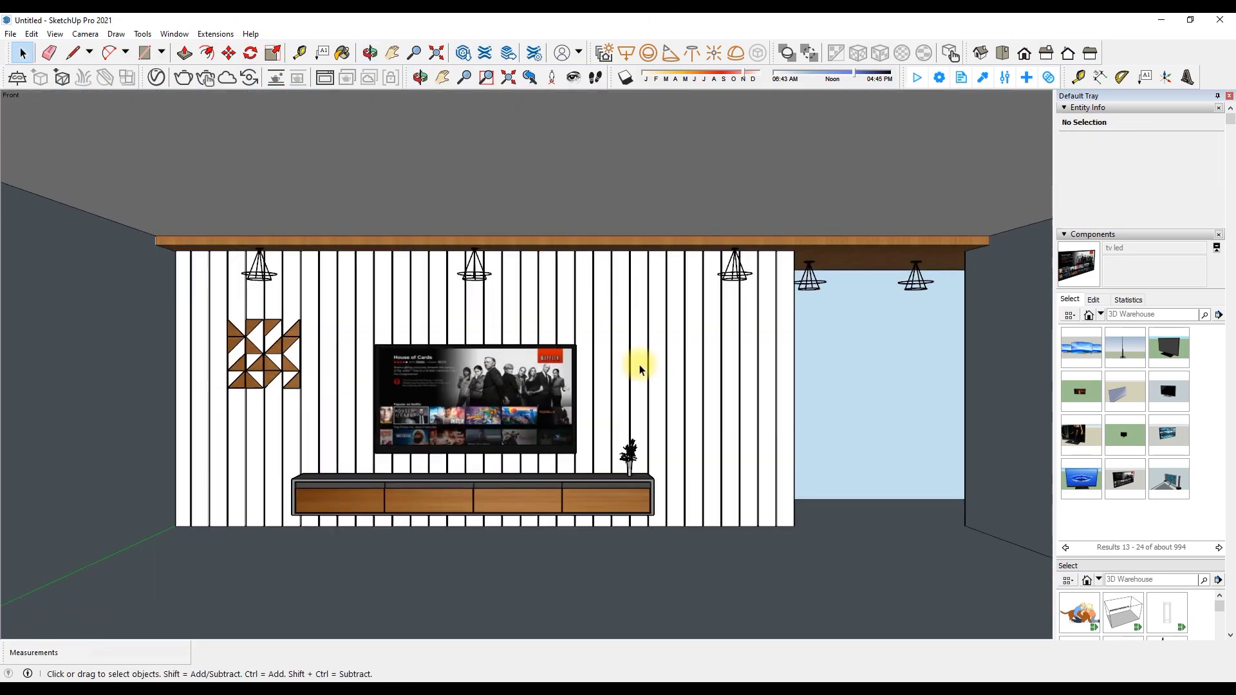
pyautogui.press('l')
pyautogui.scroll(-1, 152, 420)
pyautogui.scroll(1, 152, 420)
pyautogui.scroll(3, 400, 406)
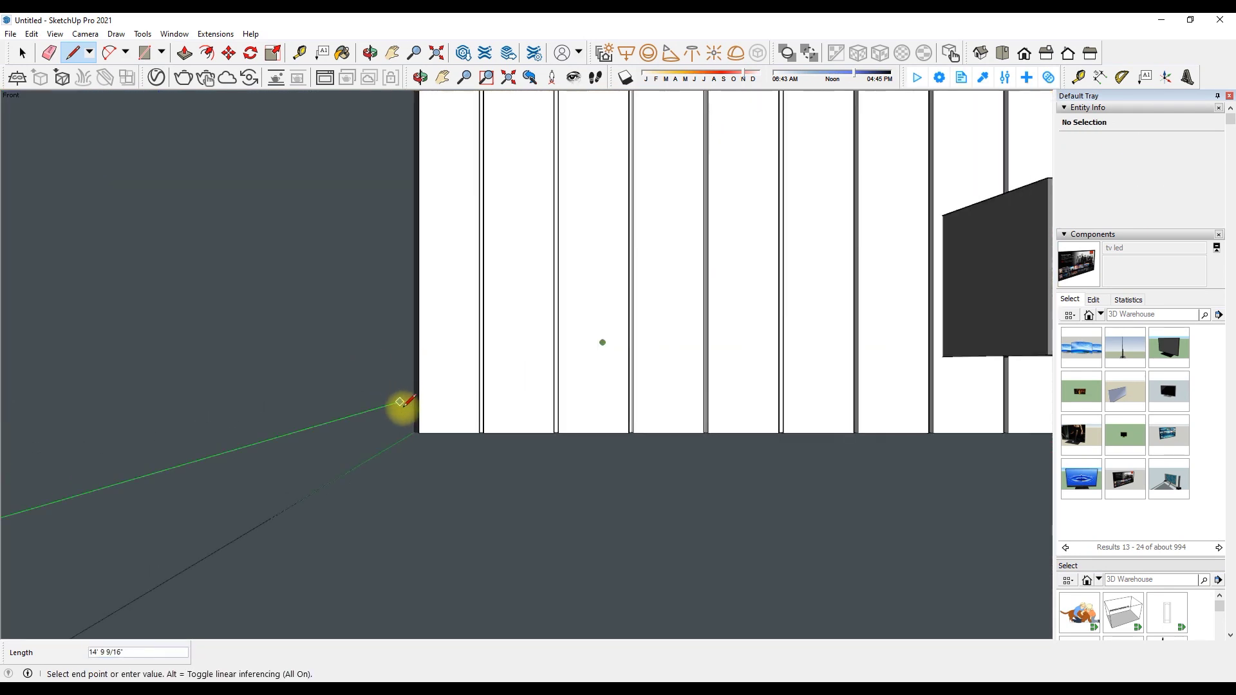
# Begin the skirting line at the window corner
pyautogui.scroll(-5, 682, 423)
pyautogui.scroll(4, 665, 398)
pyautogui.click(662, 398)
pyautogui.scroll(-3, 662, 475)
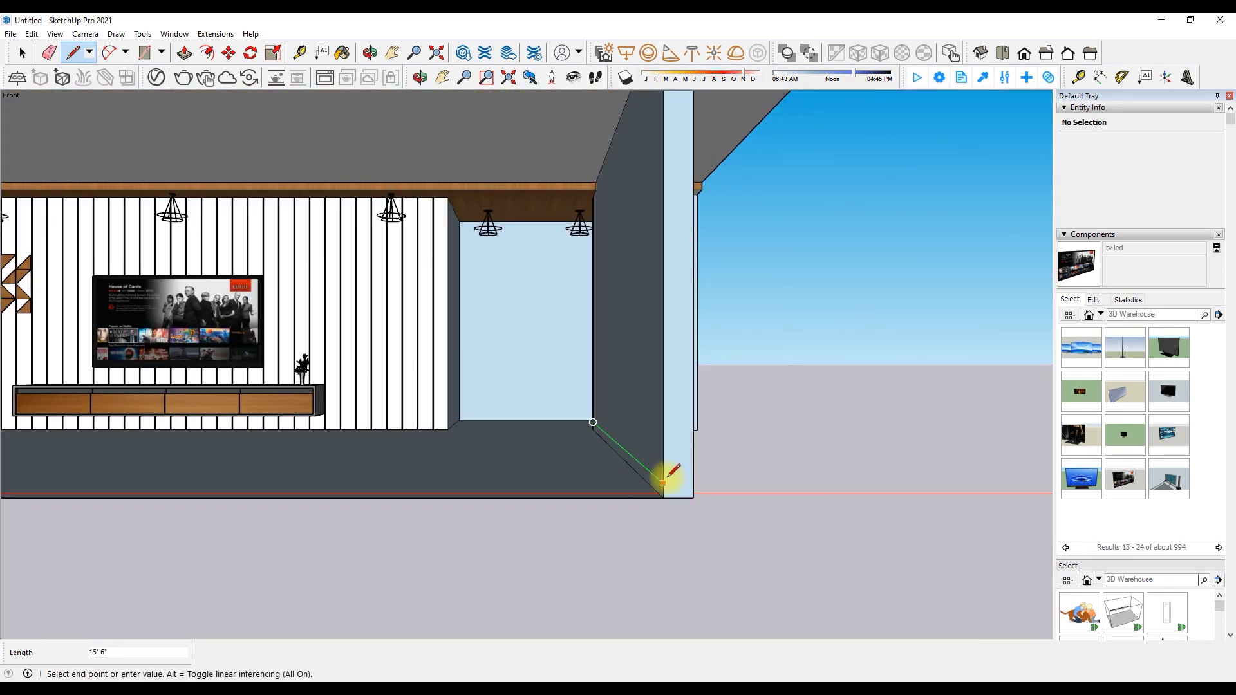
pyautogui.scroll(3, 400, 407)
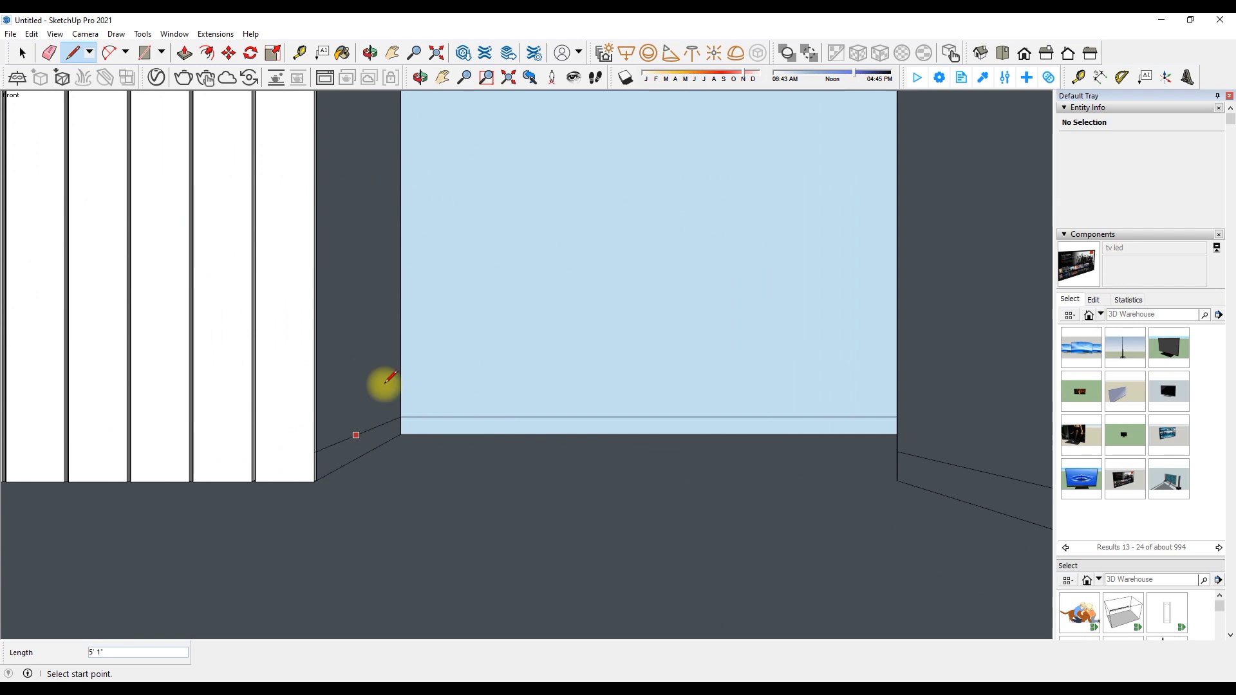
pyautogui.scroll(-5, 428, 419)
pyautogui.scroll(-3, 588, 264)
pyautogui.moveTo(588, 265); pyautogui.dragTo(491, 187, button='middle')
# Import the grey marble image onto the floor and make it a material
pyautogui.click(11, 34)
pyautogui.click(37, 250)
pyautogui.doubleClick(182, 183)
pyautogui.click(58, 521)
pyautogui.click(219, 450)
pyautogui.rightClick(219, 450)
pyautogui.click(267, 609)
# Erase the leftover image edges and paint the right wall's skirting strip marble
pyautogui.press('b')
pyautogui.click(277, 444)
pyautogui.press('e')
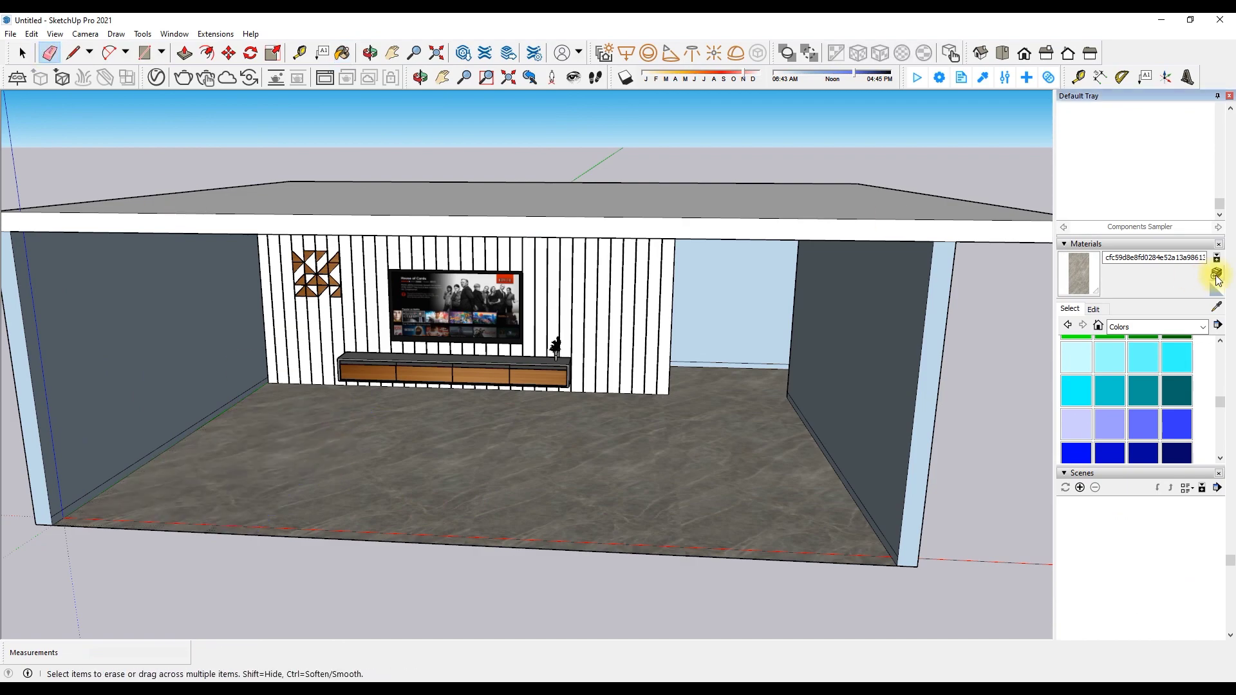
pyautogui.click(1216, 281)
pyautogui.scroll(5, 572, 477)
pyautogui.moveTo(97, 474); pyautogui.dragTo(812, 406, button='middle')
pyautogui.click(814, 412)
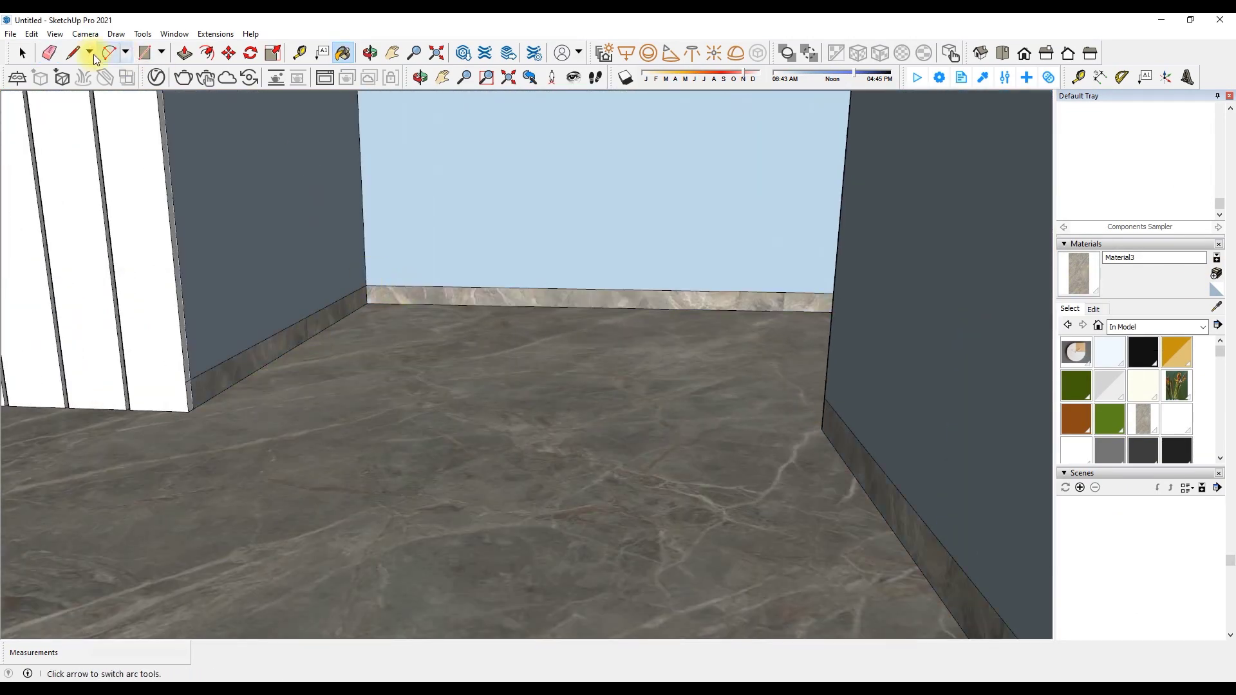
# Paint another skirting face marble and Push/Pull the skirting out from the wall
pyautogui.press('p')
pyautogui.click(476, 301)
pyautogui.click(306, 334)
pyautogui.moveTo(306, 334); pyautogui.dragTo(939, 406, button='middle')
pyautogui.scroll(5, 377, 503)
pyautogui.scroll(-5, 377, 503)
pyautogui.click(370, 52)
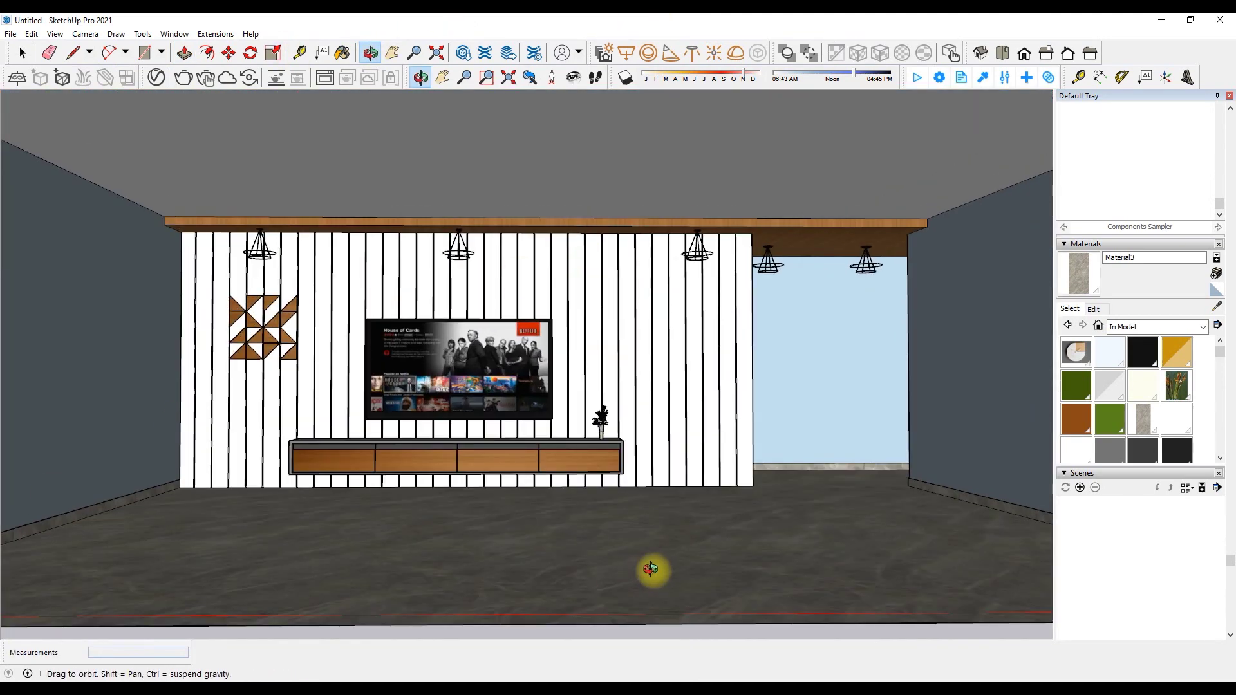
# Offset the ceiling outline inward and pick the Charcoal material
pyautogui.moveTo(558, 414)
pyautogui.mouseDown()
pyautogui.moveTo(638, 388)
pyautogui.moveTo(325, 188)
pyautogui.mouseUp()
pyautogui.press('f')
pyautogui.click(371, 208)
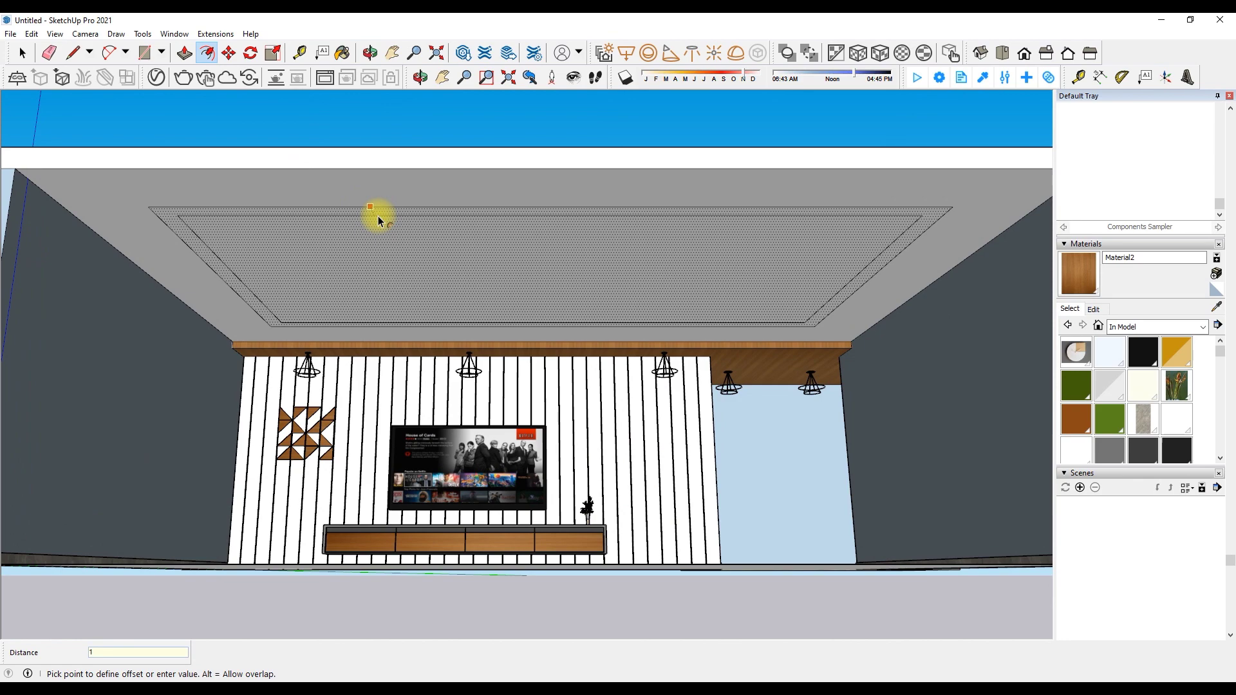
pyautogui.click(391, 216)
pyautogui.press('l')
pyautogui.scroll(3, 908, 295)
pyautogui.press('b')
pyautogui.click(1143, 352)
pyautogui.scroll(5, 1017, 264)
pyautogui.scroll(-5, 1018, 264)
# Draw the fixture's ceiling edges, starting with a 6-unit line
pyautogui.press('l')
pyautogui.scroll(3, 367, 290)
pyautogui.scroll(3, 262, 359)
pyautogui.click(297, 356)
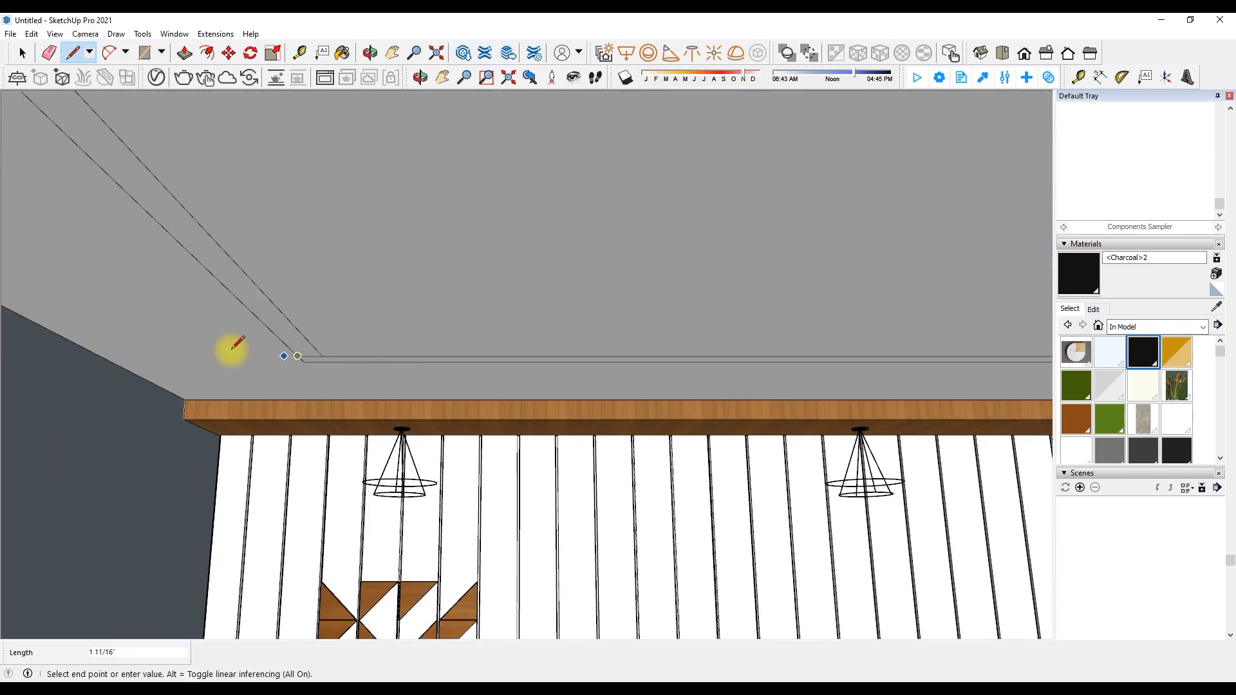
pyautogui.scroll(2, 610, 363)
pyautogui.write('6')
pyautogui.press('Return')
pyautogui.scroll(1, 538, 377)
pyautogui.click(491, 331)
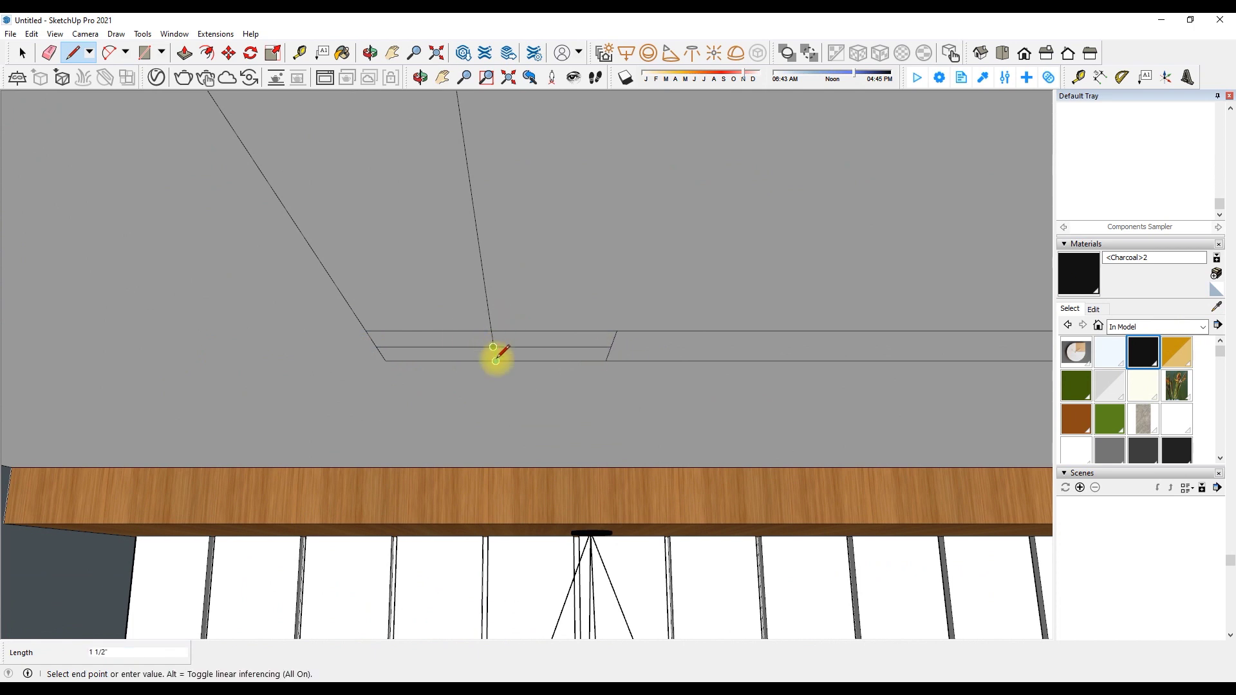
# Add a light circle, paint the fixture face charcoal and extrude it into a slab
pyautogui.press('c')
pyautogui.write('.75')
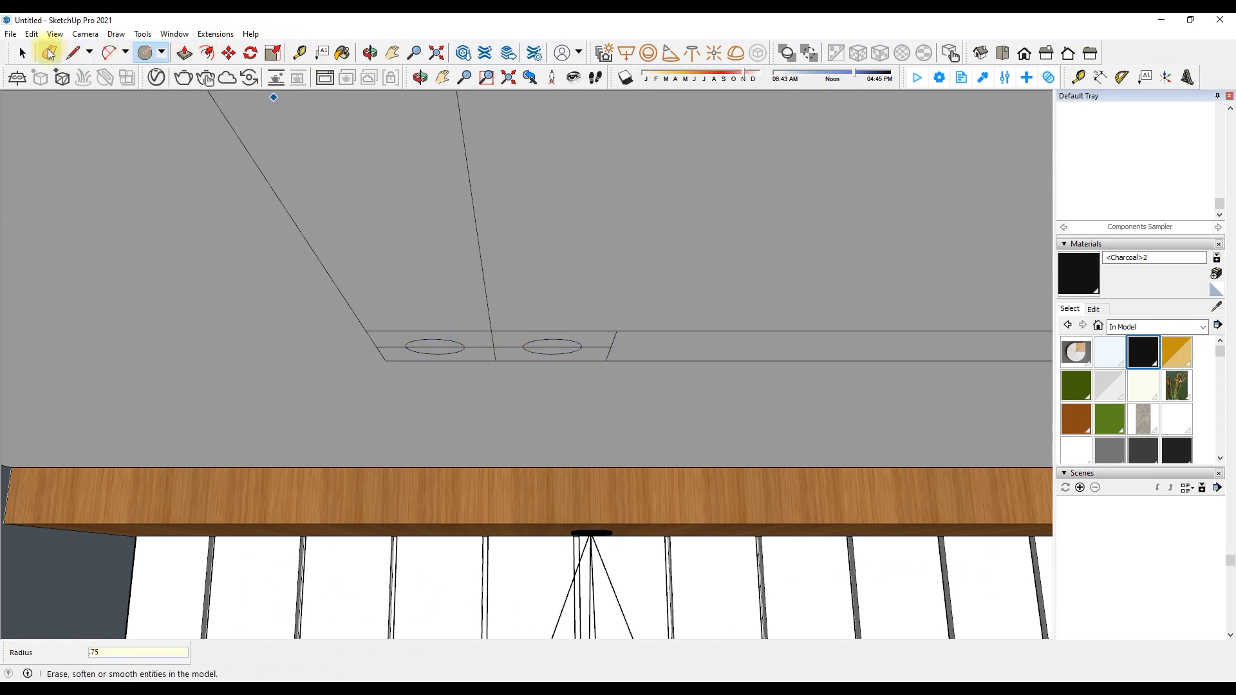
pyautogui.click(49, 52)
pyautogui.scroll(3, 636, 351)
pyautogui.press('b')
pyautogui.click(545, 294)
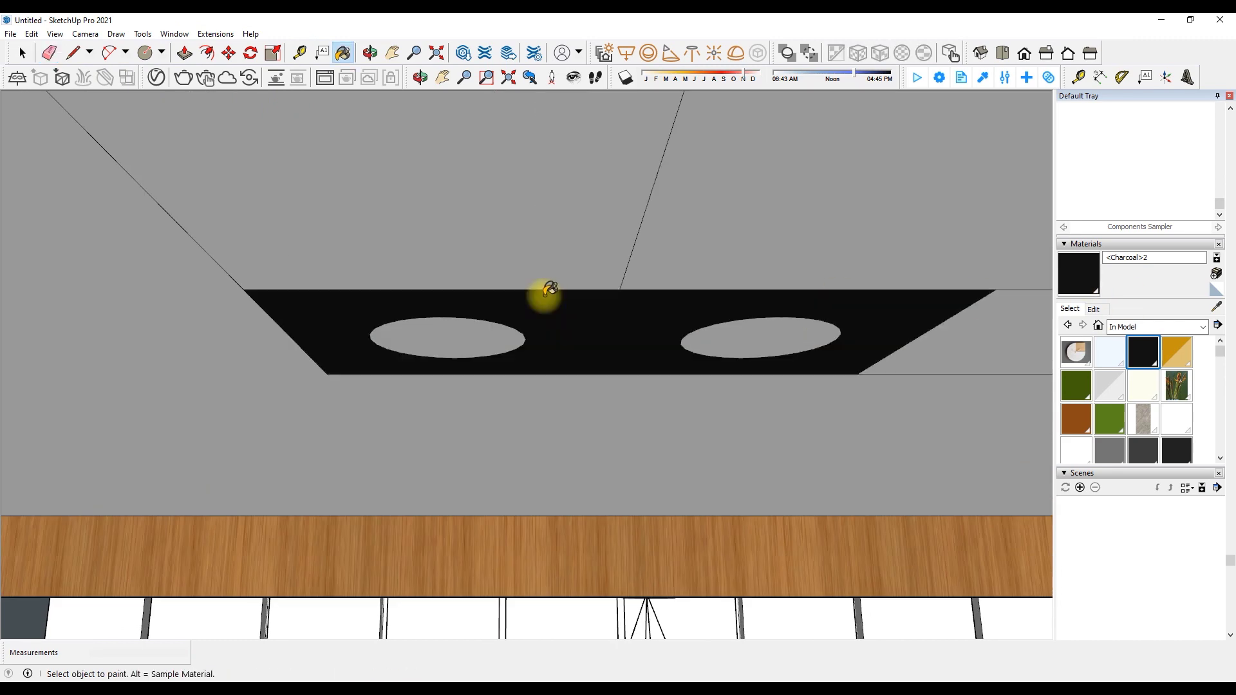
pyautogui.press('p')
pyautogui.moveTo(538, 324); pyautogui.dragTo(989, 284)
# Select the black fixture slab and start a Ctrl-Move copy from its base point
pyautogui.press('b')
pyautogui.scroll(-3, 613, 657)
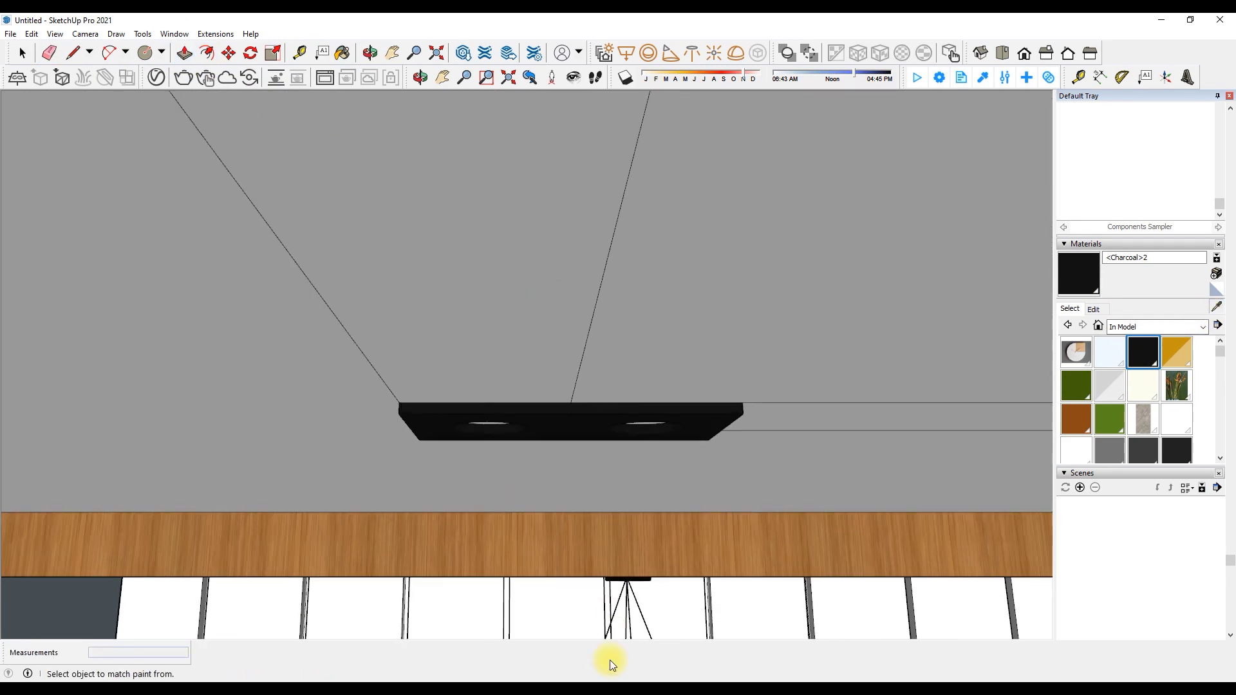
pyautogui.scroll(10, 642, 359)
pyautogui.scroll(-5, 409, 295)
pyautogui.press('space')
pyautogui.click(578, 244)
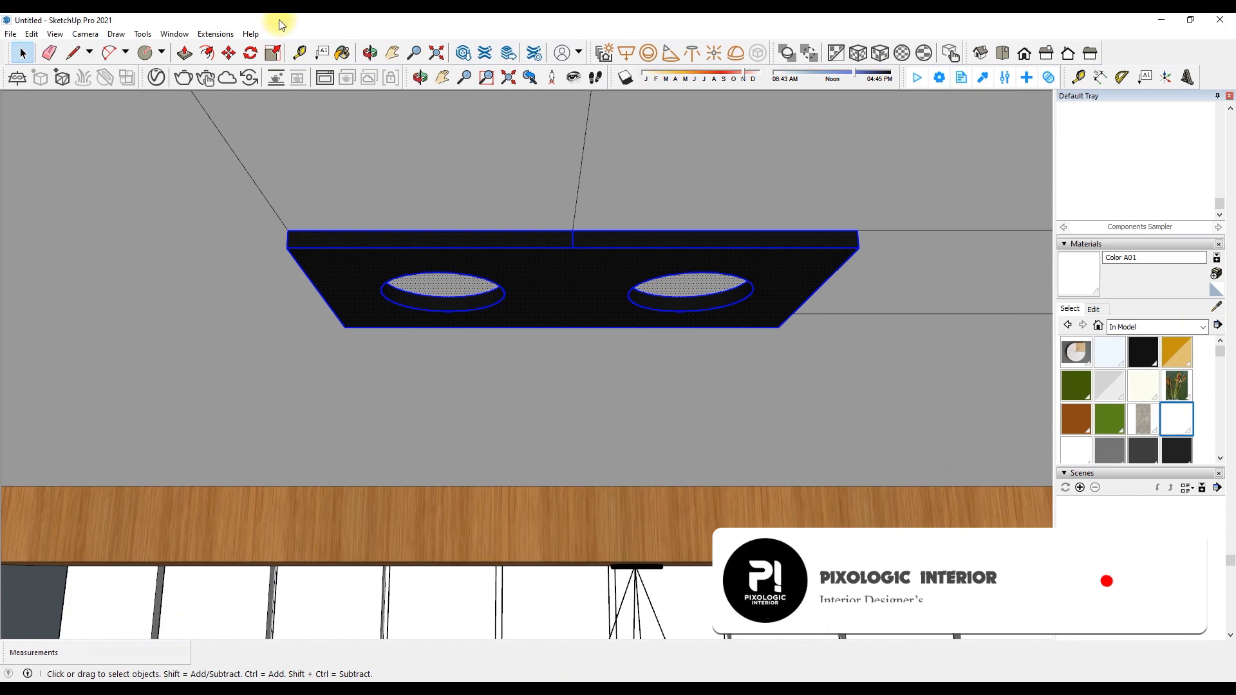
pyautogui.scroll(-3, 375, 284)
pyautogui.moveTo(375, 284); pyautogui.dragTo(800, 354, button='middle')
pyautogui.press('m')
pyautogui.press('ctrl')
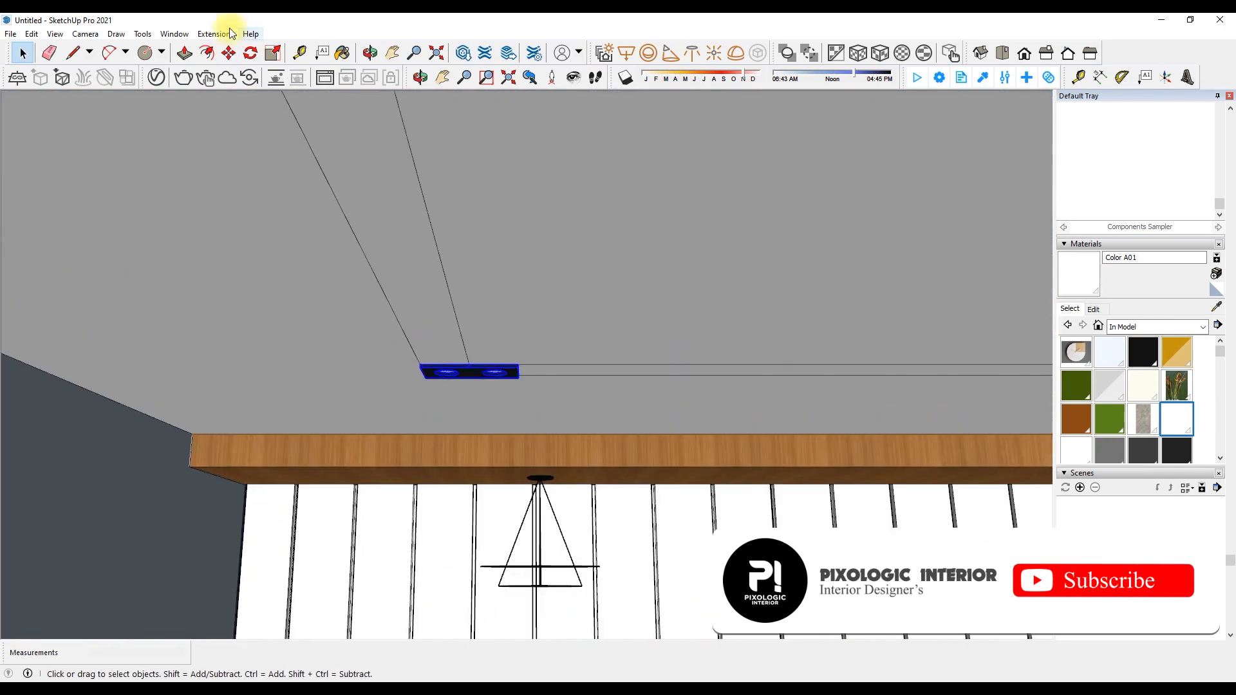
pyautogui.click(561, 365)
# Place the copied slab further along the ceiling toward the upper left
pyautogui.scroll(-3, 49, 401)
pyautogui.scroll(3, 781, 423)
pyautogui.scroll(-3, 781, 423)
pyautogui.moveTo(834, 395); pyautogui.dragTo(545, 400, button='middle')
pyautogui.scroll(-3, 524, 387)
pyautogui.scroll(2, 522, 334)
pyautogui.moveTo(521, 334); pyautogui.dragTo(384, 336, button='middle')
pyautogui.scroll(2, 235, 324)
pyautogui.scroll(3, 235, 323)
pyautogui.scroll(1, 285, 353)
pyautogui.click(276, 361)
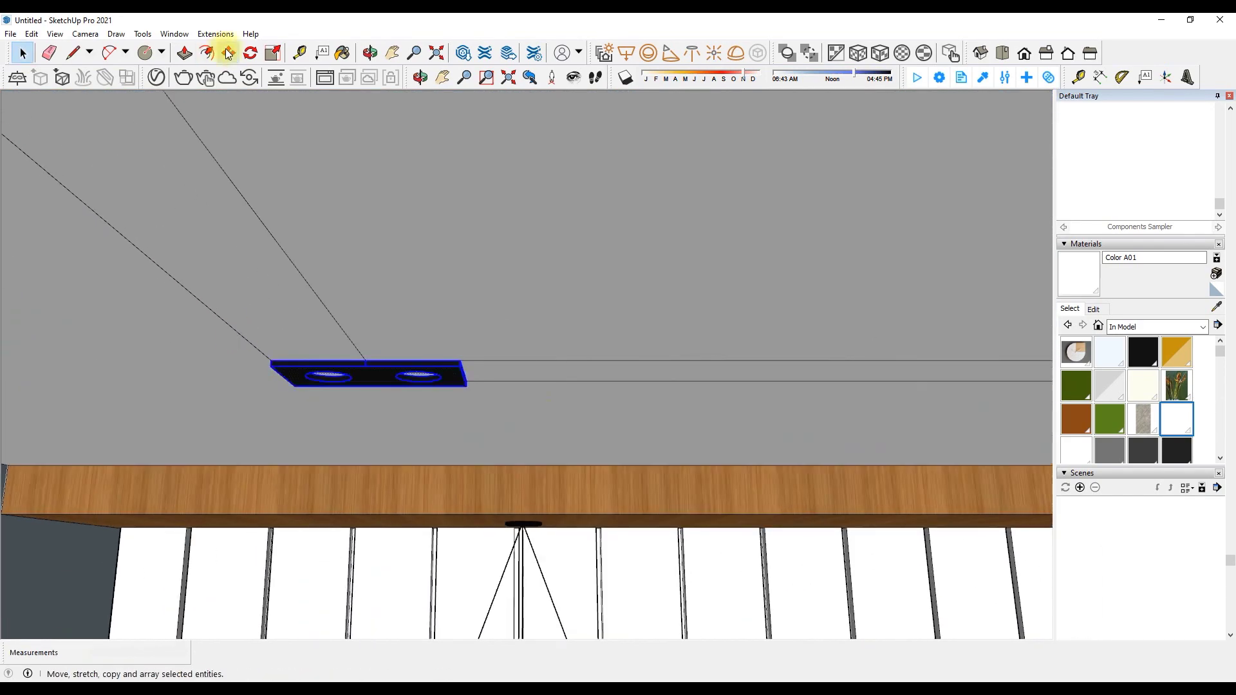
# Place another copy of the black two-hole fixture slab on the ceiling
pyautogui.press('space')
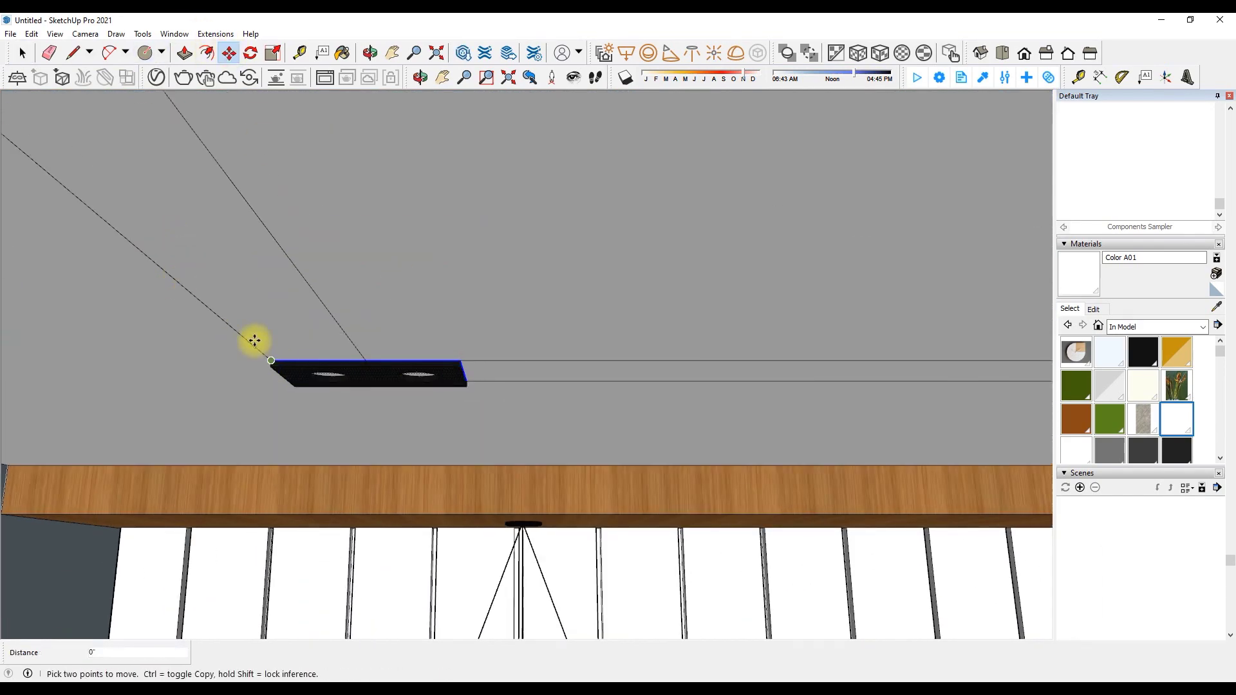
pyautogui.keyDown('ctrl'); pyautogui.click(274, 363); pyautogui.keyUp('ctrl')
pyautogui.scroll(-3, 400, 353)
pyautogui.scroll(3, 317, 279)
pyautogui.moveTo(317, 279); pyautogui.dragTo(105, 284, button='middle')
pyautogui.scroll(3, 814, 274)
pyautogui.scroll(2, 813, 267)
pyautogui.press('super')
pyautogui.scroll(-3, 508, 182)
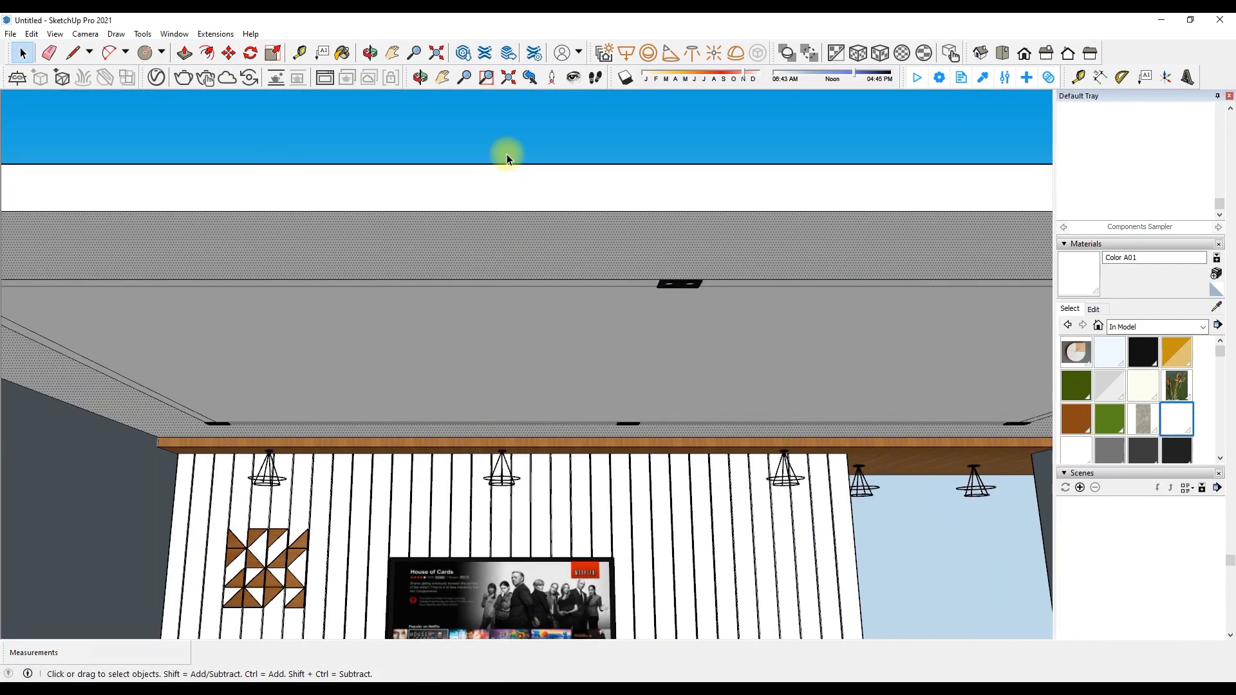
pyautogui.scroll(-2, 509, 182)
# Offset an edge on the ceiling strip beside the fixture
pyautogui.press('f')
pyautogui.scroll(3, 226, 226)
pyautogui.click(227, 226)
pyautogui.scroll(3, 221, 239)
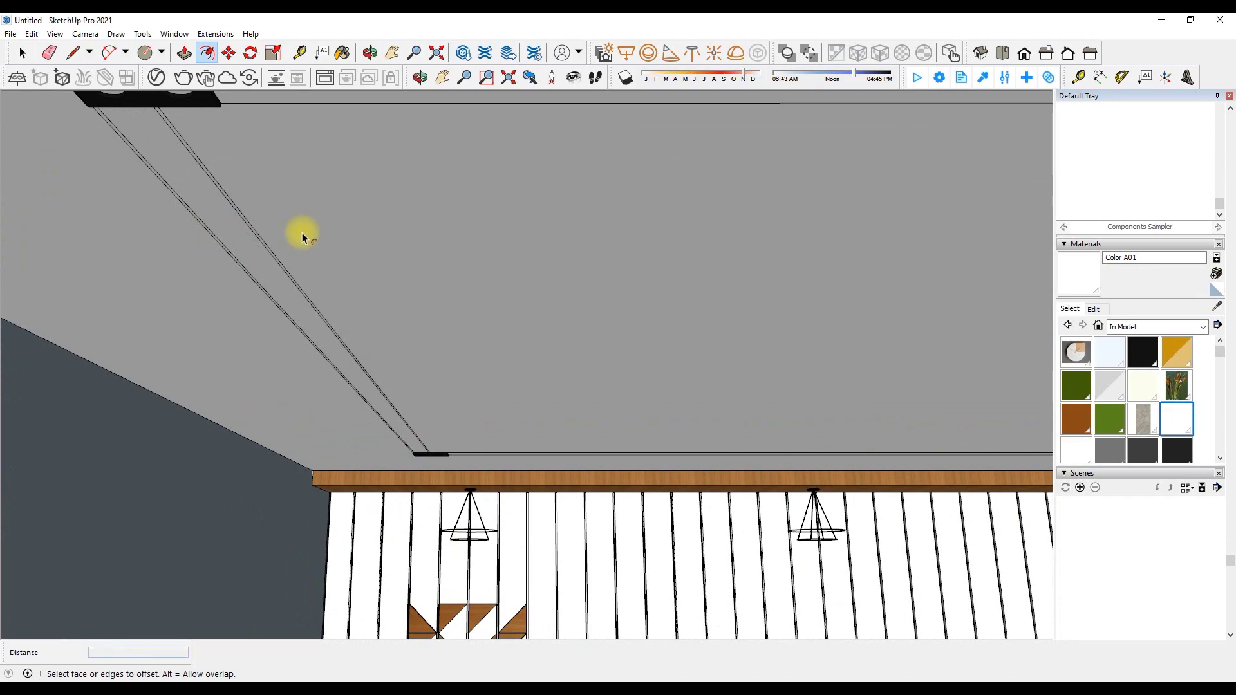
pyautogui.scroll(-3, 241, 231)
pyautogui.click(290, 199)
pyautogui.scroll(-4, 635, 207)
pyautogui.scroll(5, 661, 218)
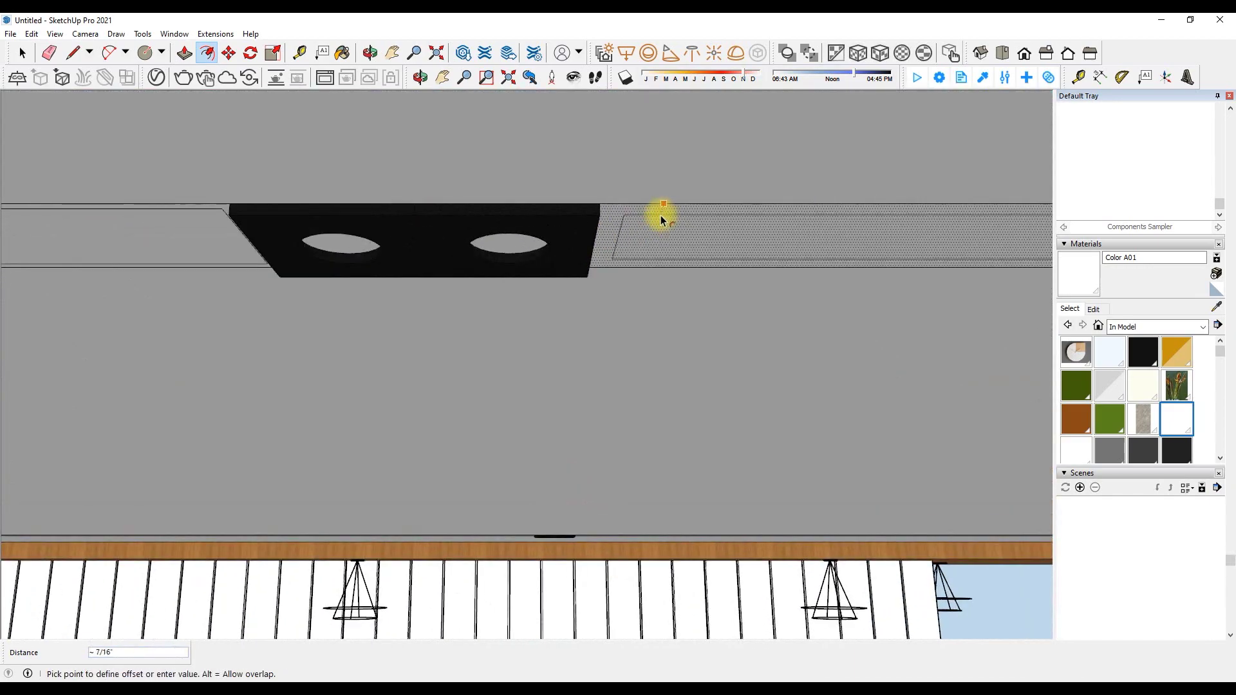
pyautogui.click(661, 219)
pyautogui.scroll(-5, 670, 226)
pyautogui.scroll(3, 775, 293)
pyautogui.scroll(2, 513, 433)
pyautogui.scroll(-2, 88, 424)
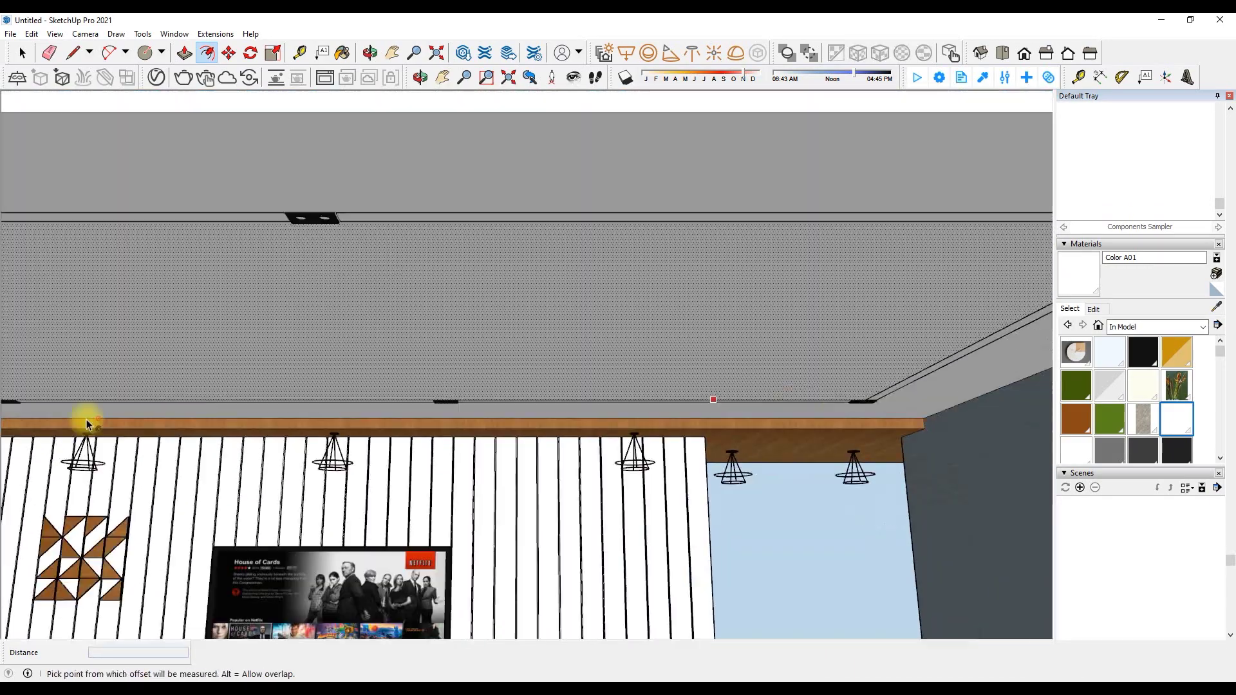
pyautogui.scroll(3, 751, 375)
# Pick the black Charcoal material for painting
pyautogui.click(1142, 352)
pyautogui.scroll(2, 152, 370)
pyautogui.scroll(3, 316, 330)
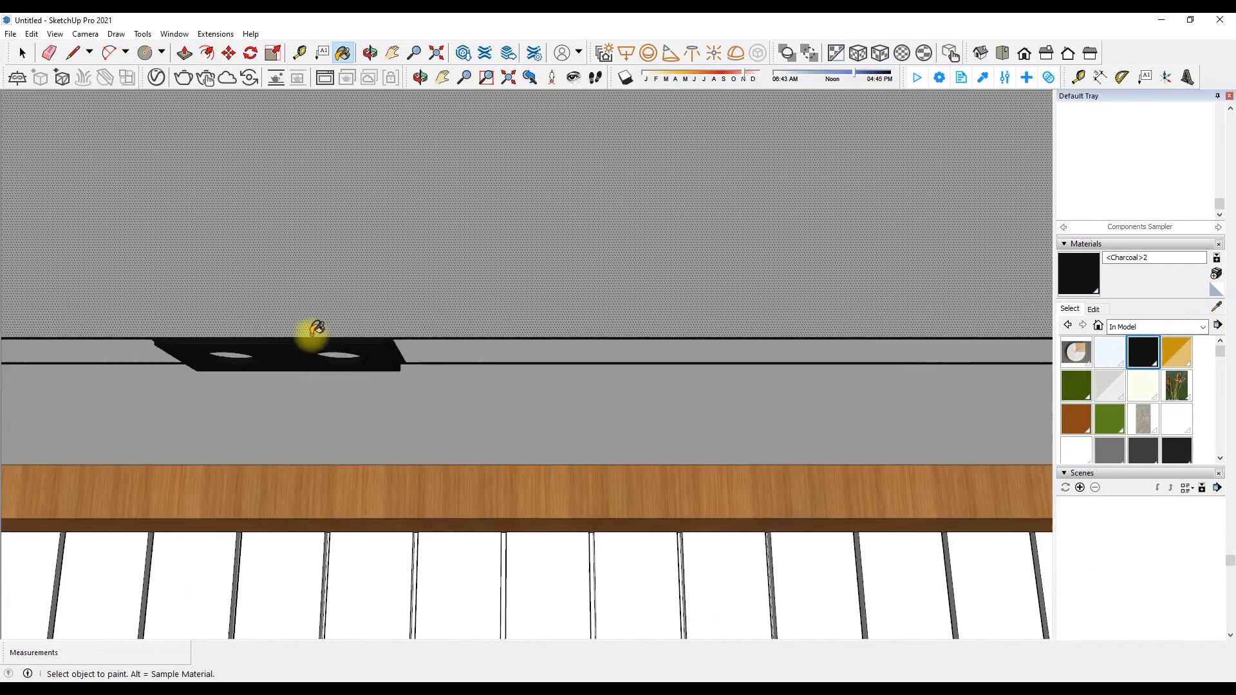
pyautogui.scroll(-3, 316, 330)
pyautogui.scroll(-2, 711, 361)
pyautogui.scroll(4, 615, 277)
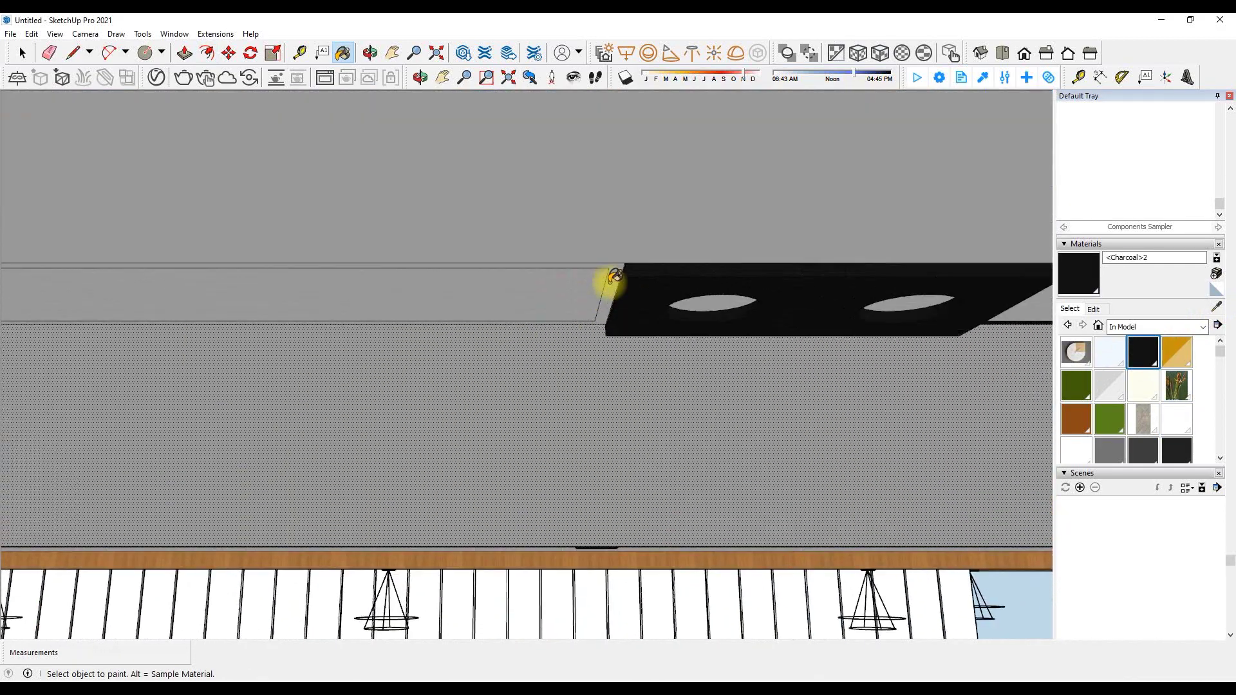
pyautogui.scroll(-3, 303, 299)
pyautogui.scroll(2, 353, 322)
pyautogui.scroll(-2, 350, 378)
pyautogui.scroll(-5, 350, 378)
pyautogui.press('space')
# Place V-Ray spot lights in the fixture's round openings
pyautogui.click(671, 53)
pyautogui.scroll(5, 704, 392)
pyautogui.scroll(3, 511, 216)
pyautogui.scroll(3, 436, 353)
pyautogui.scroll(-4, 758, 230)
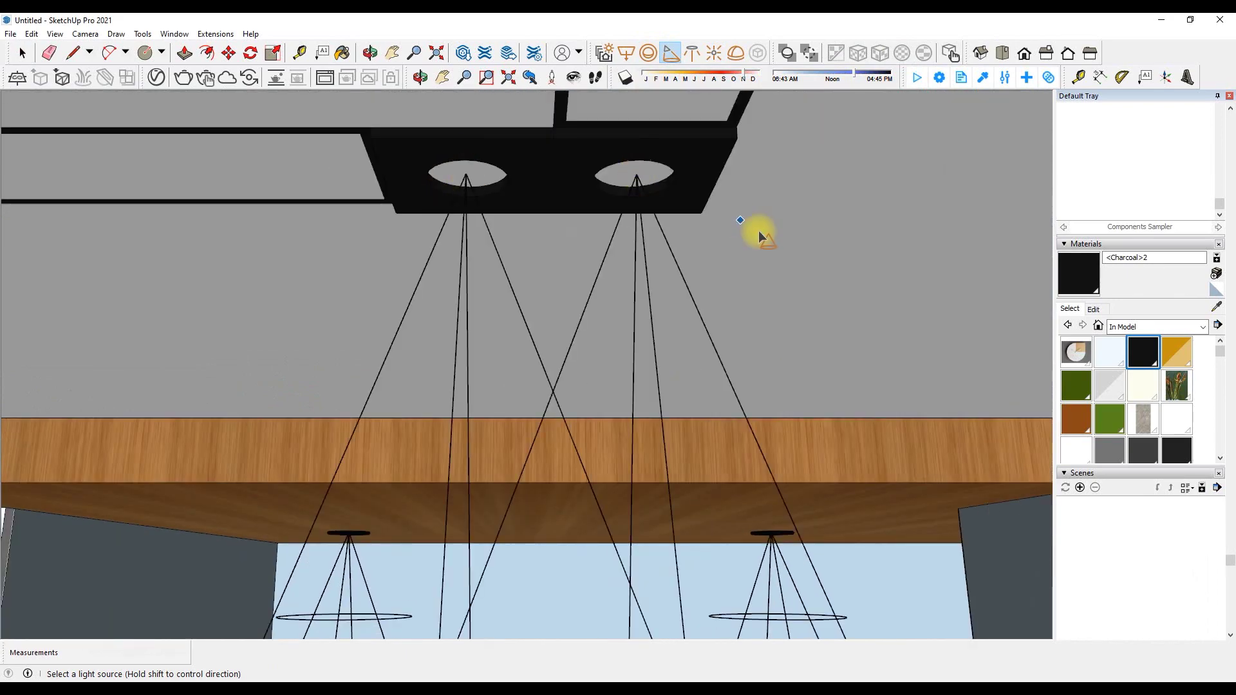
pyautogui.scroll(-5, 759, 231)
pyautogui.scroll(4, 367, 262)
pyautogui.scroll(2, 712, 161)
pyautogui.scroll(-2, 980, 254)
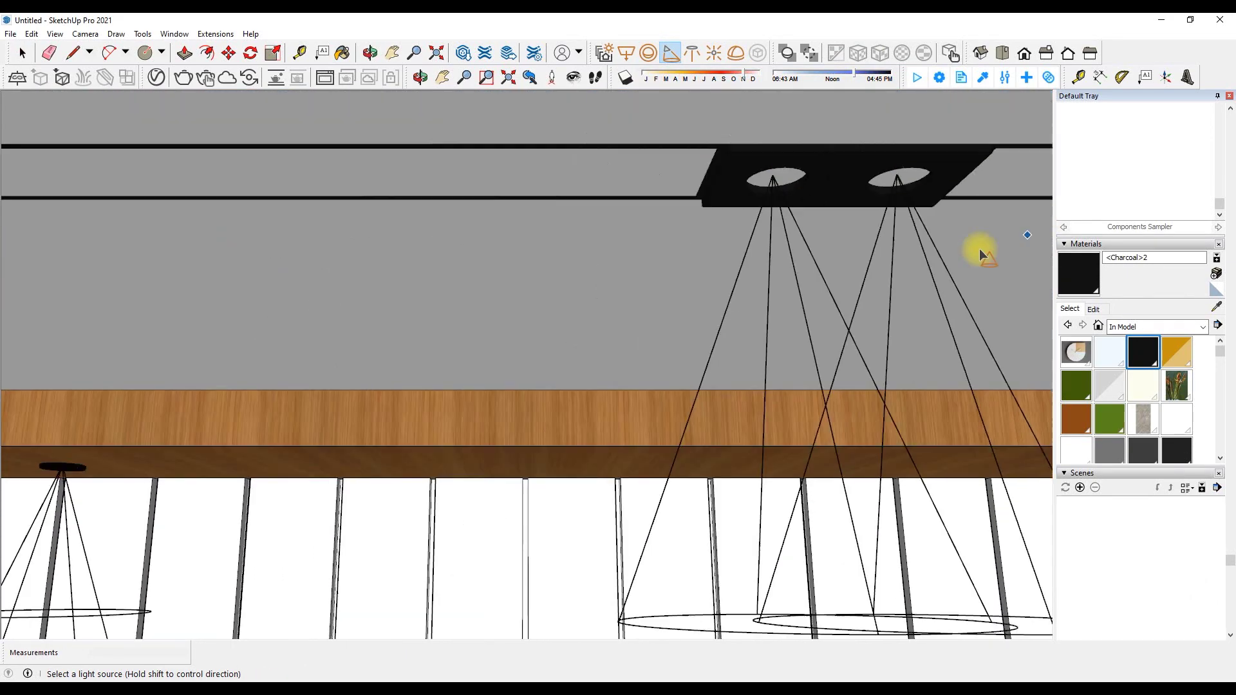
pyautogui.scroll(-2, 124, 243)
pyautogui.scroll(3, 582, 276)
# Render the room in V-Ray to show it in the Frame Buffer
pyautogui.scroll(-4, 428, 262)
pyautogui.scroll(5, 680, 235)
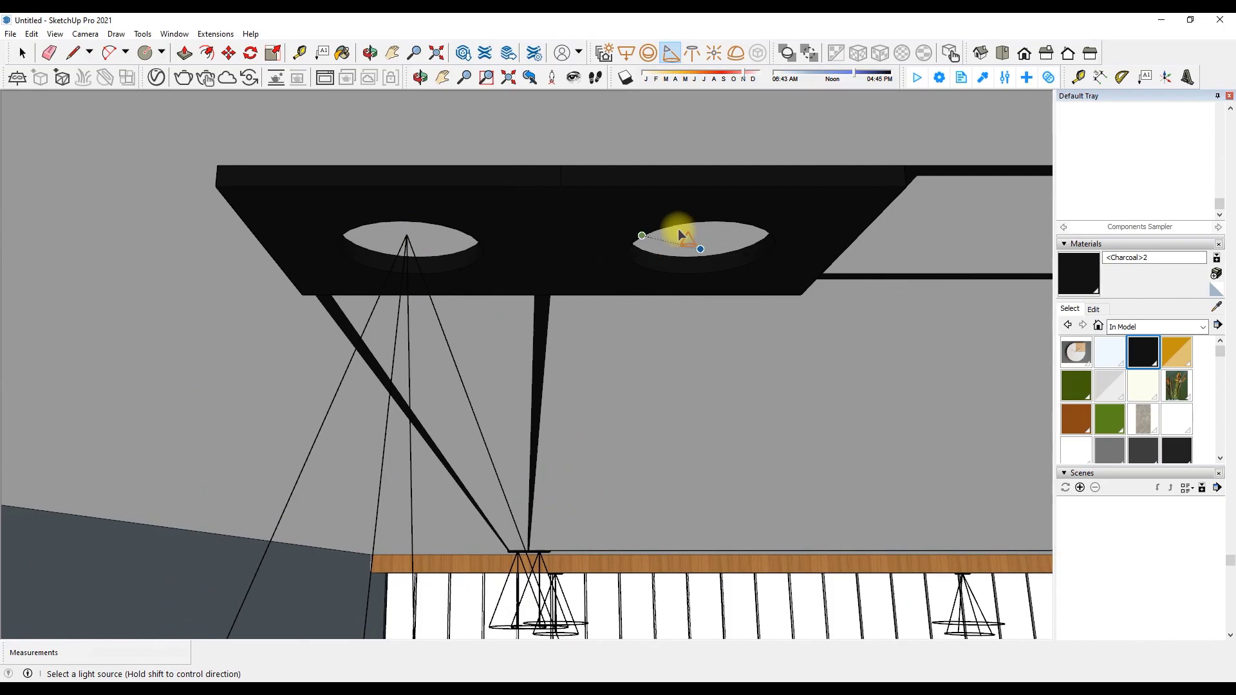
pyautogui.scroll(-10, 680, 235)
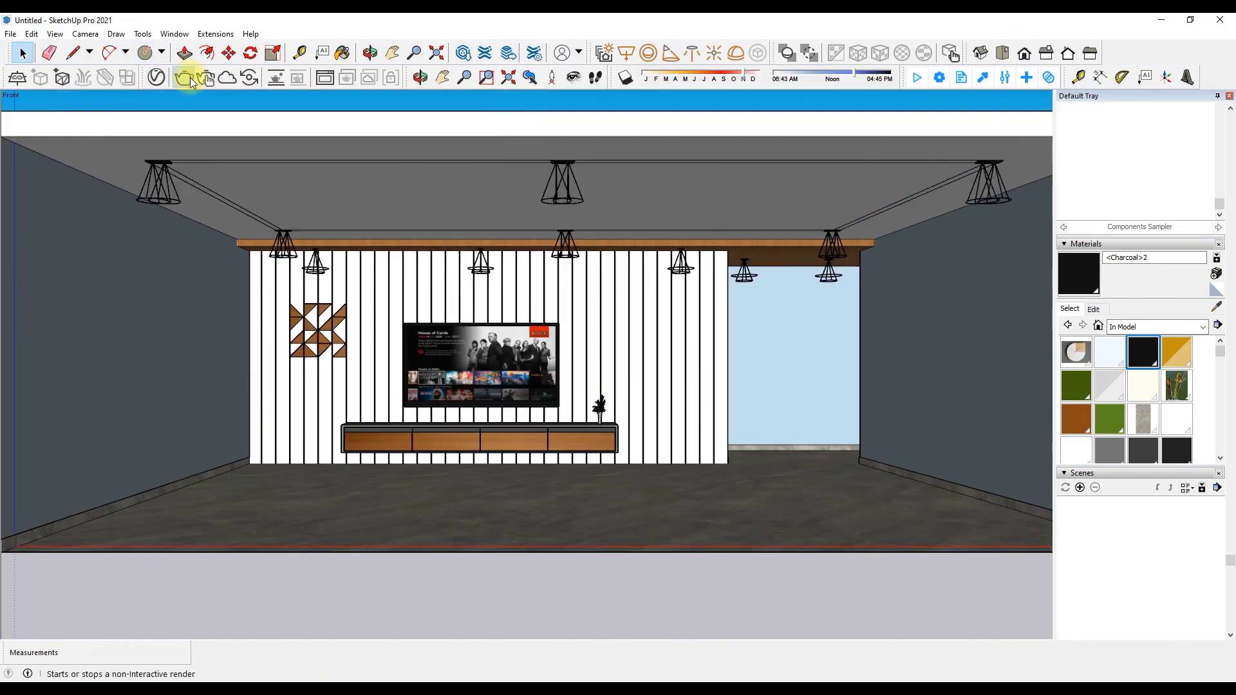
pyautogui.click(183, 77)
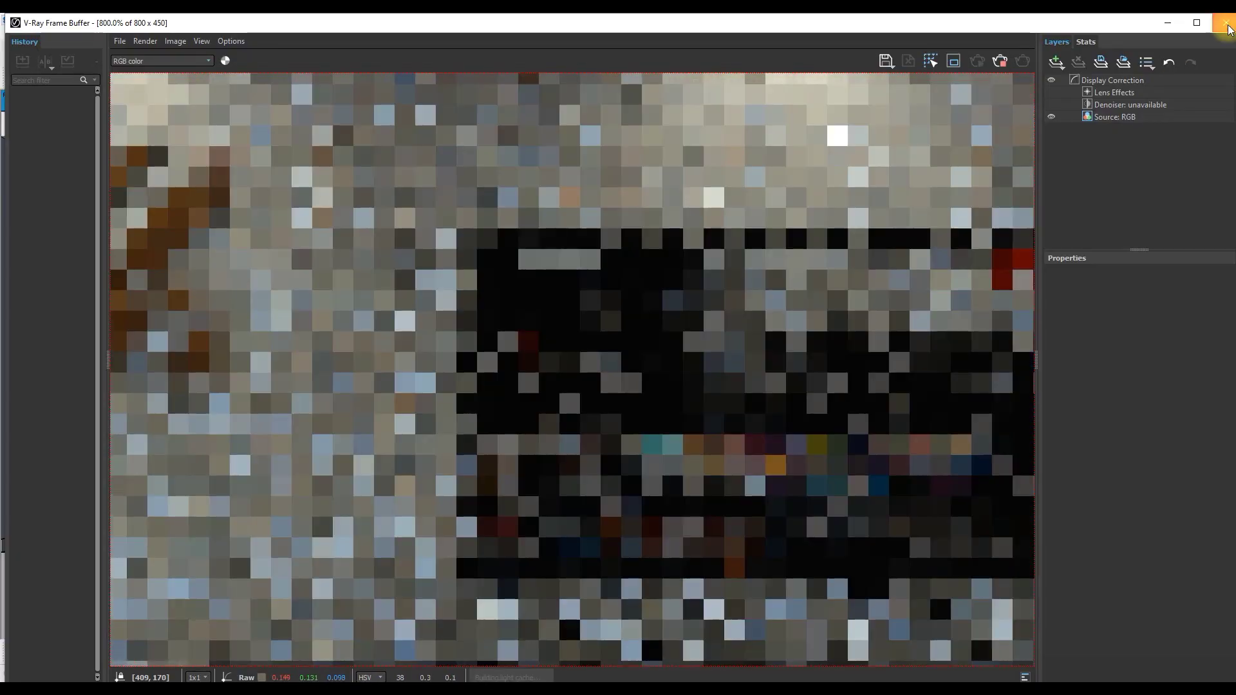
# Close the Frame Buffer and step through Spot Lights #6 to #11 in the V-Ray light settings
pyautogui.click(1227, 25)
pyautogui.click(157, 77)
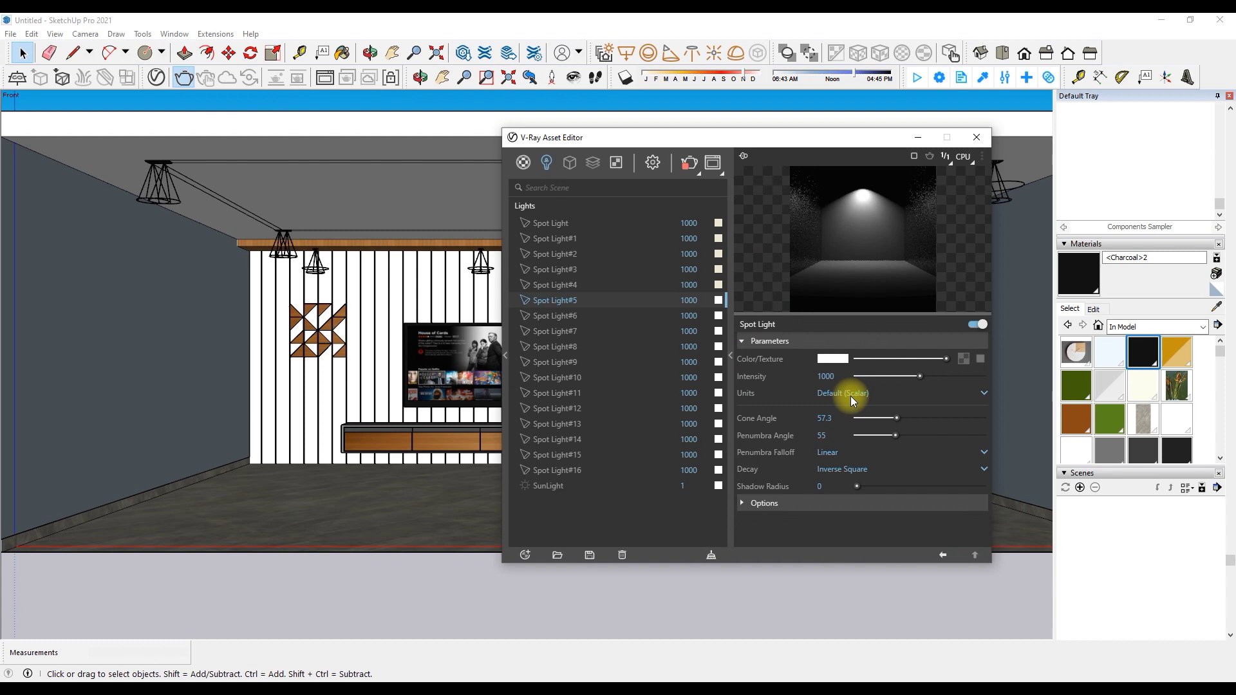
pyautogui.click(684, 316)
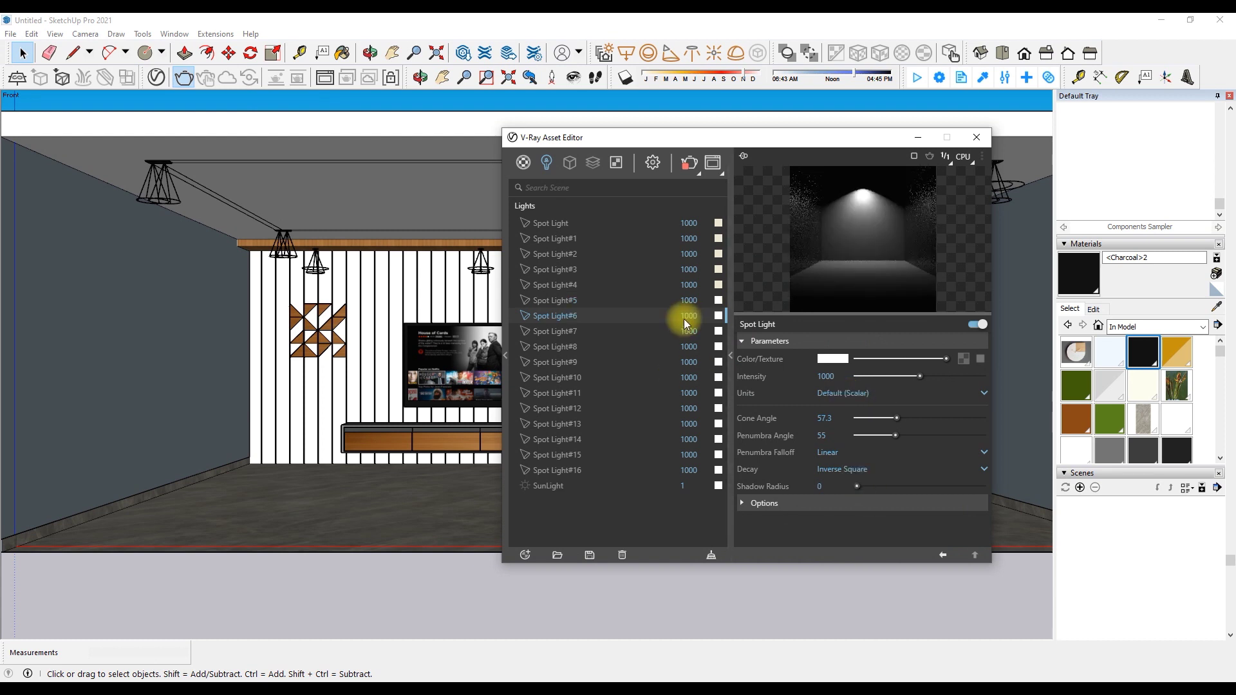
pyautogui.press('Down')
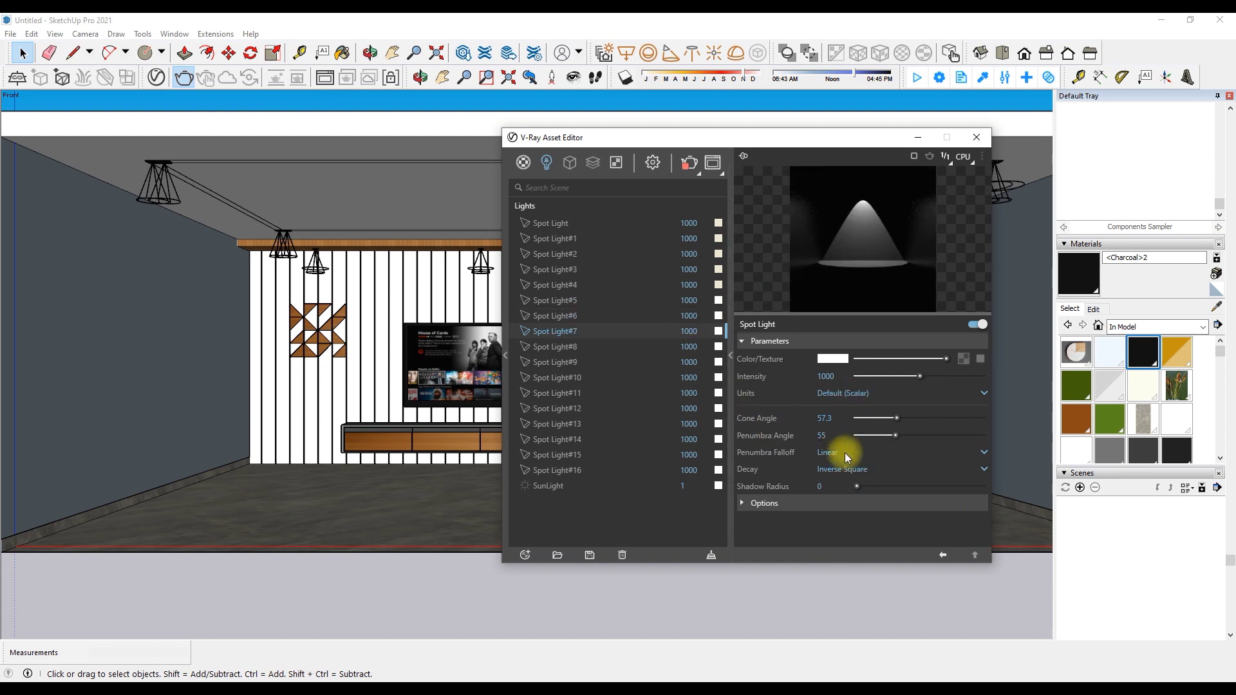
pyautogui.click(652, 345)
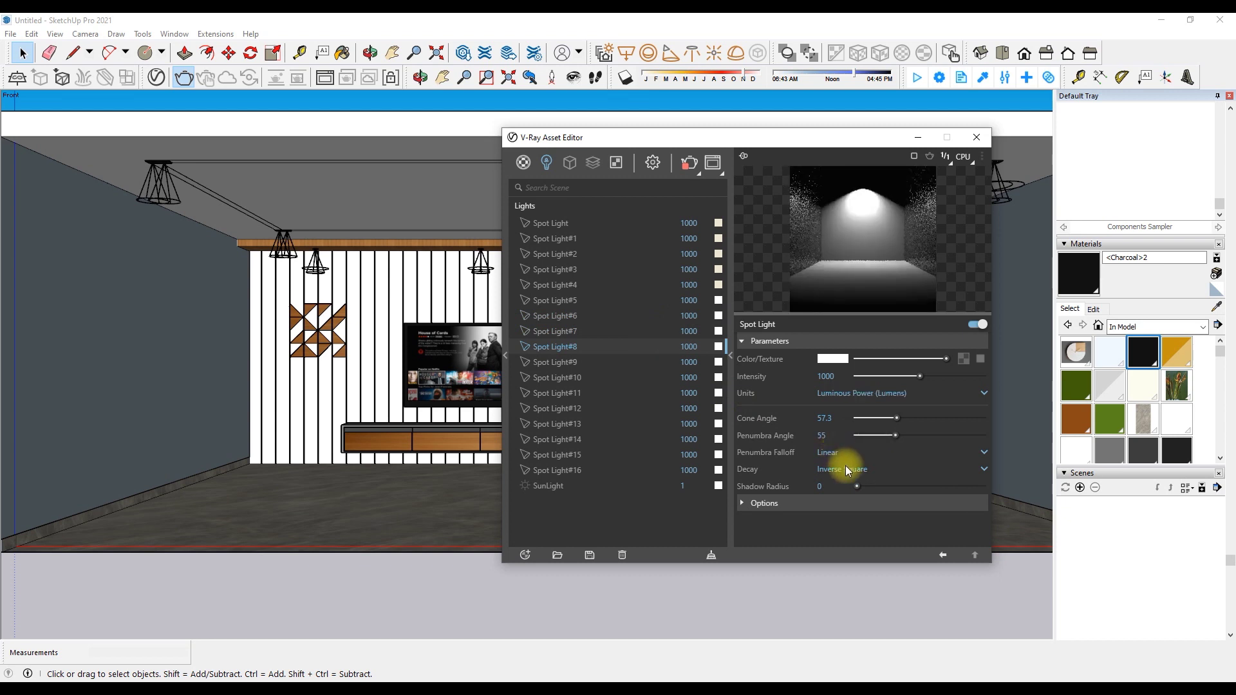
pyautogui.press('Down')
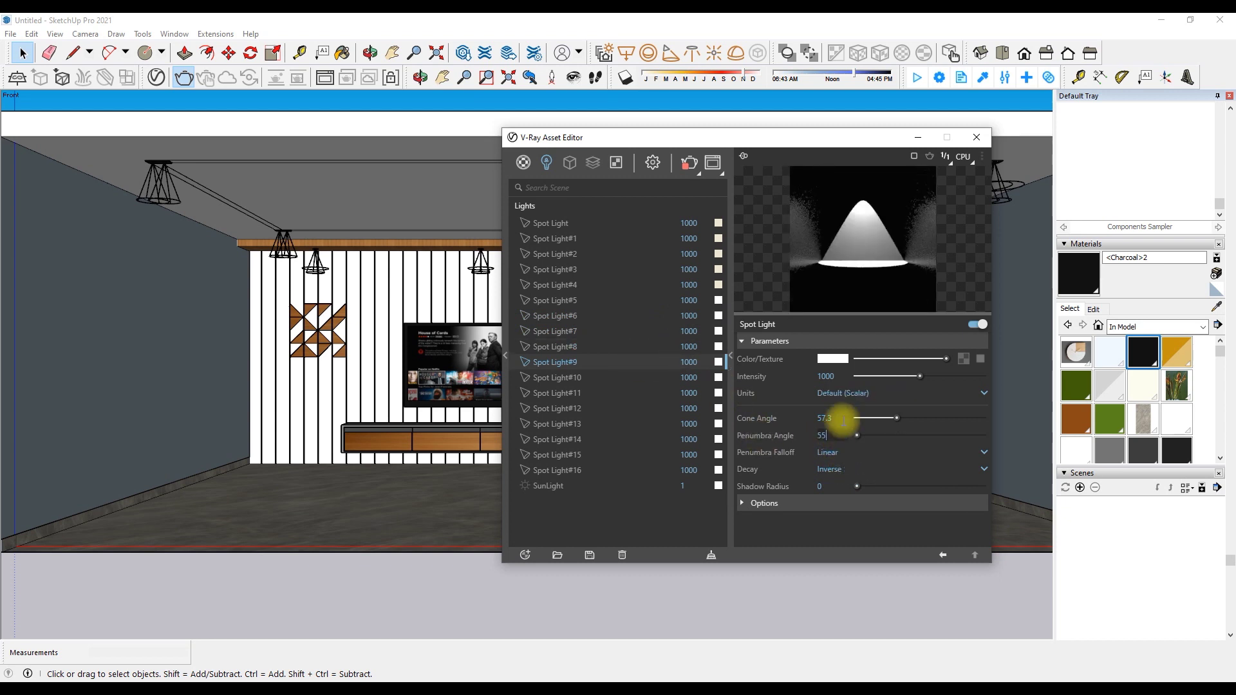
pyautogui.press('Down')
pyautogui.press('Down')
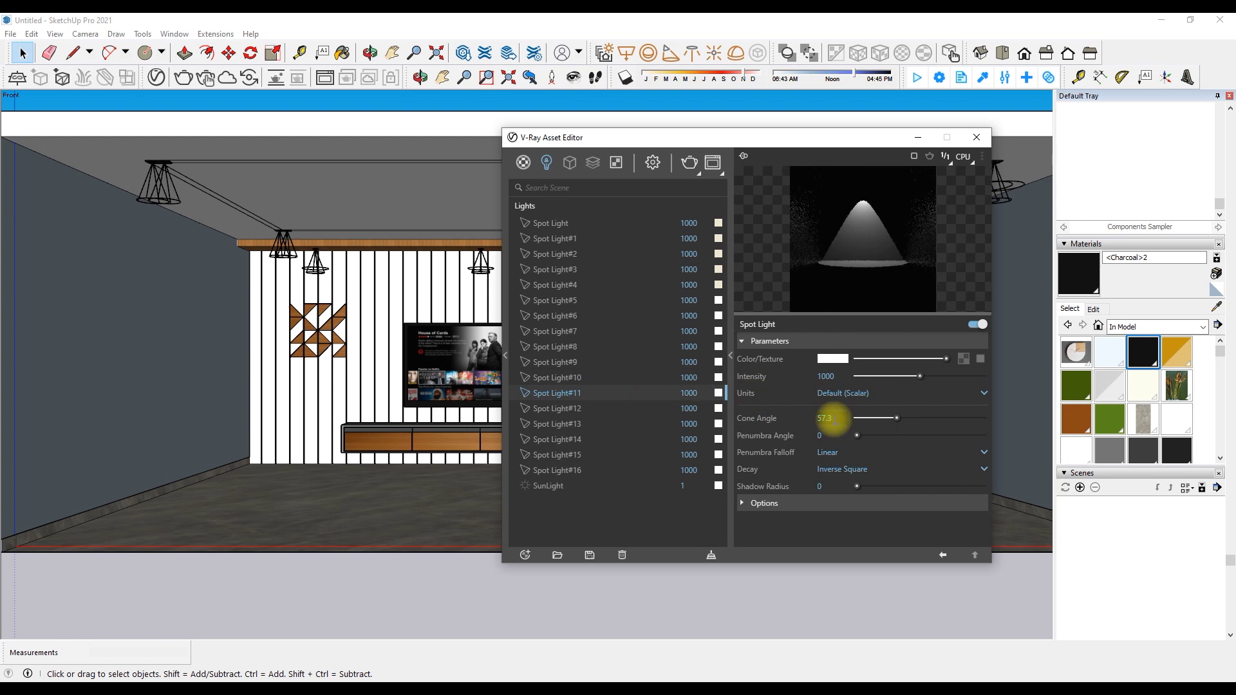
# Set the spot lights to Luminous Power (Lumens), shadow radius 1 and a 55 penumbra angle
pyautogui.click(861, 392)
pyautogui.click(625, 408)
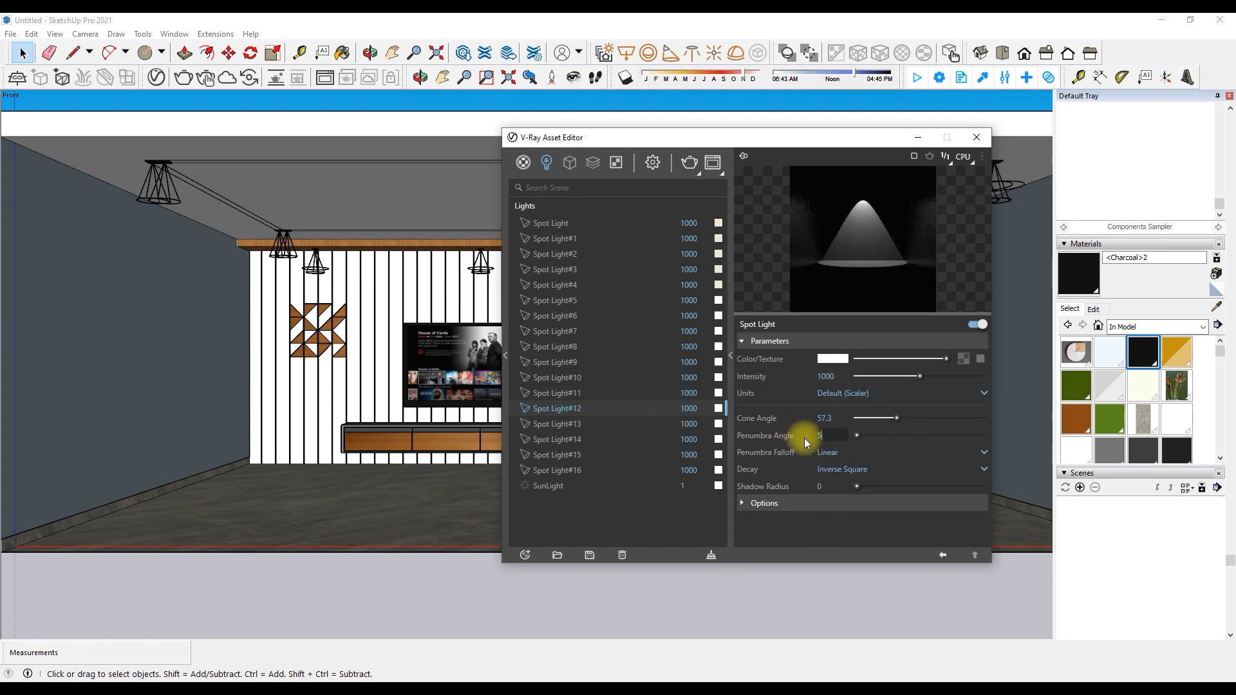
pyautogui.click(863, 486)
pyautogui.press('Down')
pyautogui.click(863, 485)
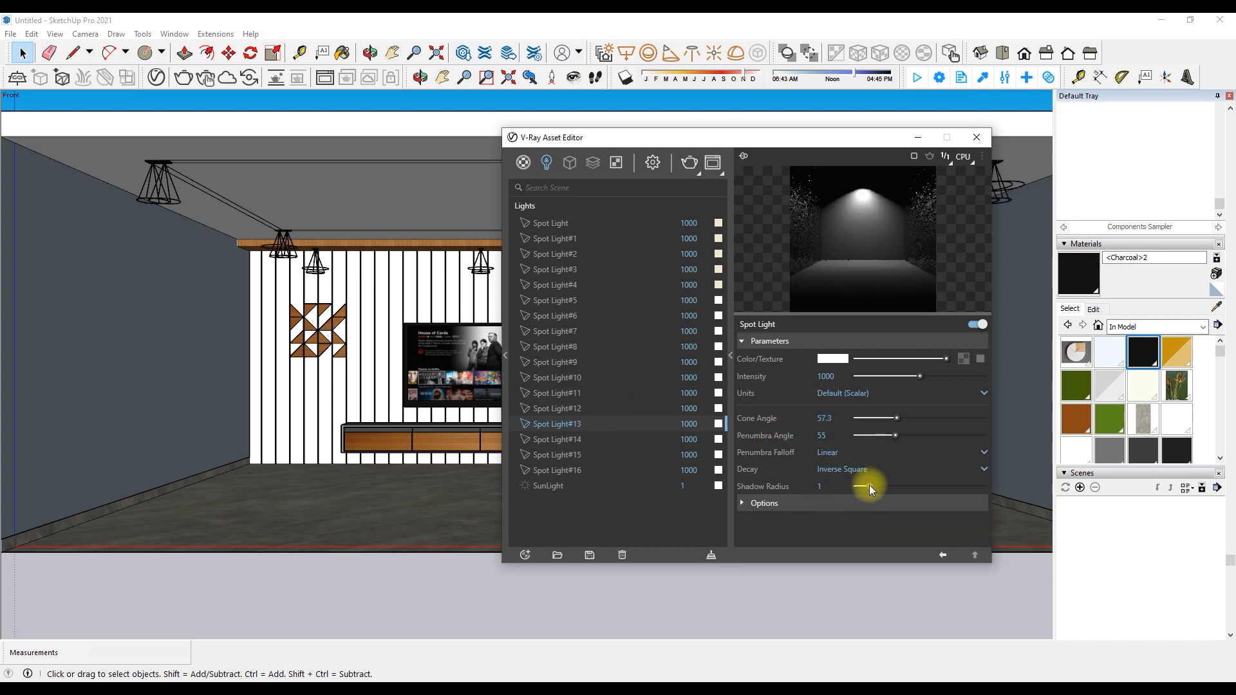
pyautogui.press('Down')
pyautogui.press('Down')
pyautogui.click(821, 436)
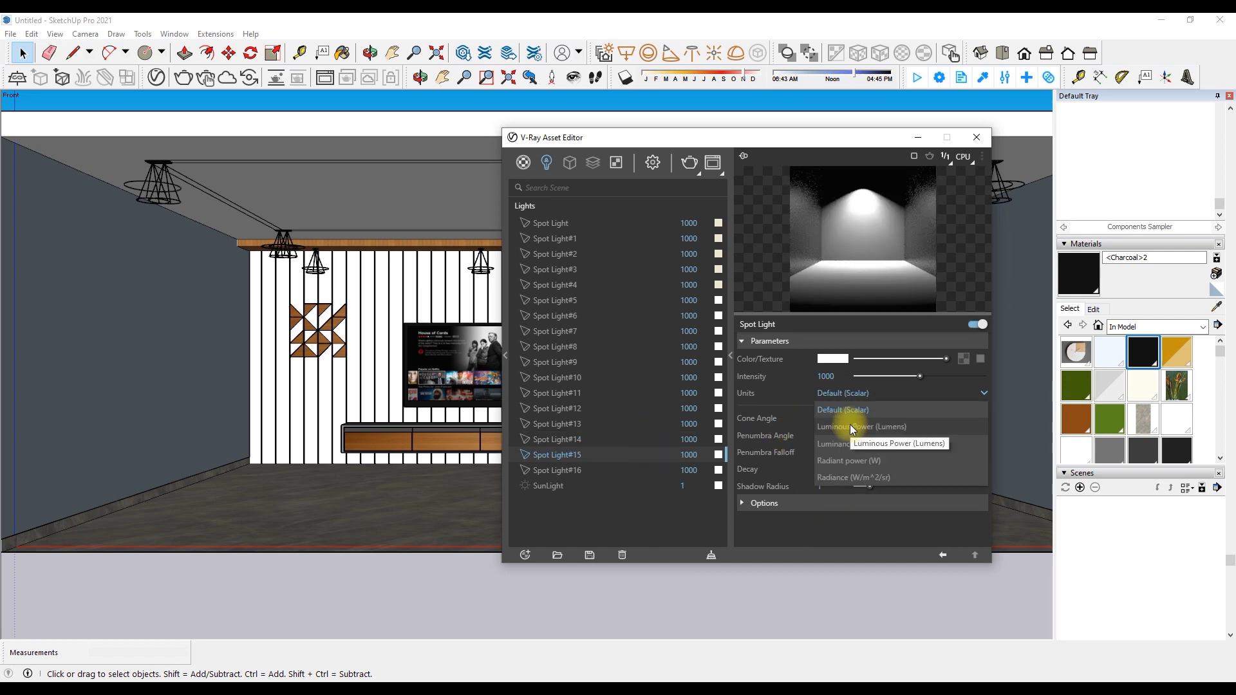
pyautogui.press('Down')
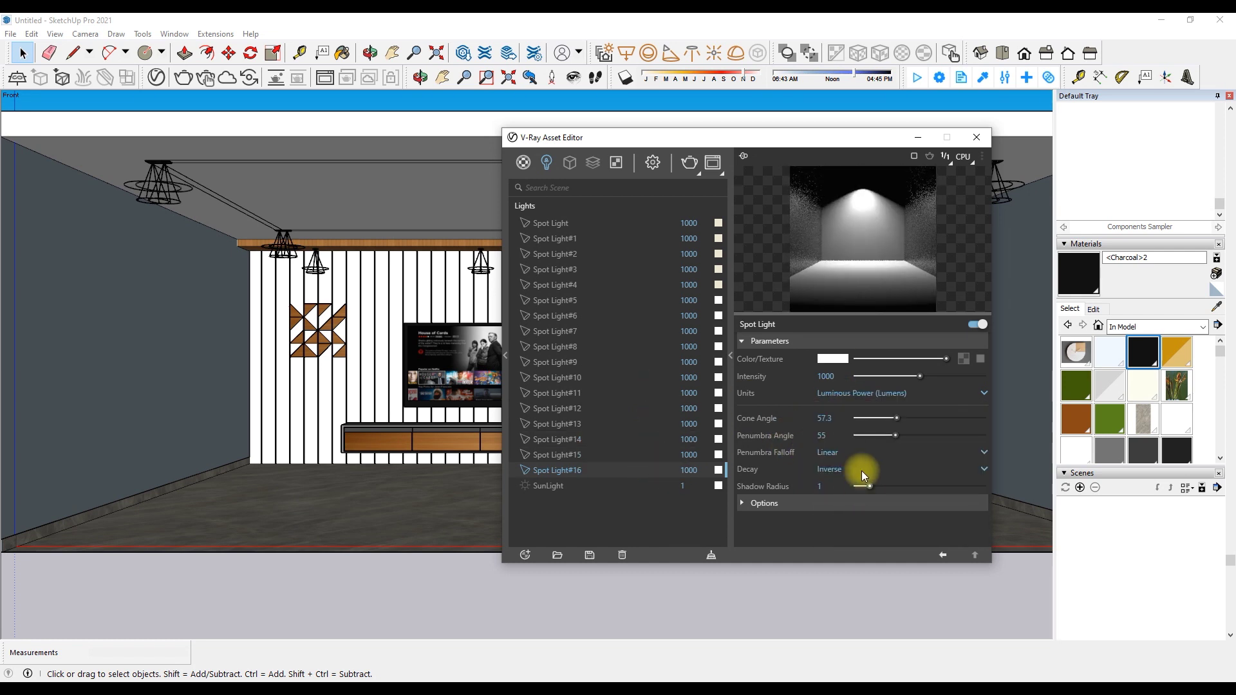
# Close the V-Ray light settings and show the named colour collection
pyautogui.click(975, 135)
pyautogui.click(1201, 327)
pyautogui.click(1133, 372)
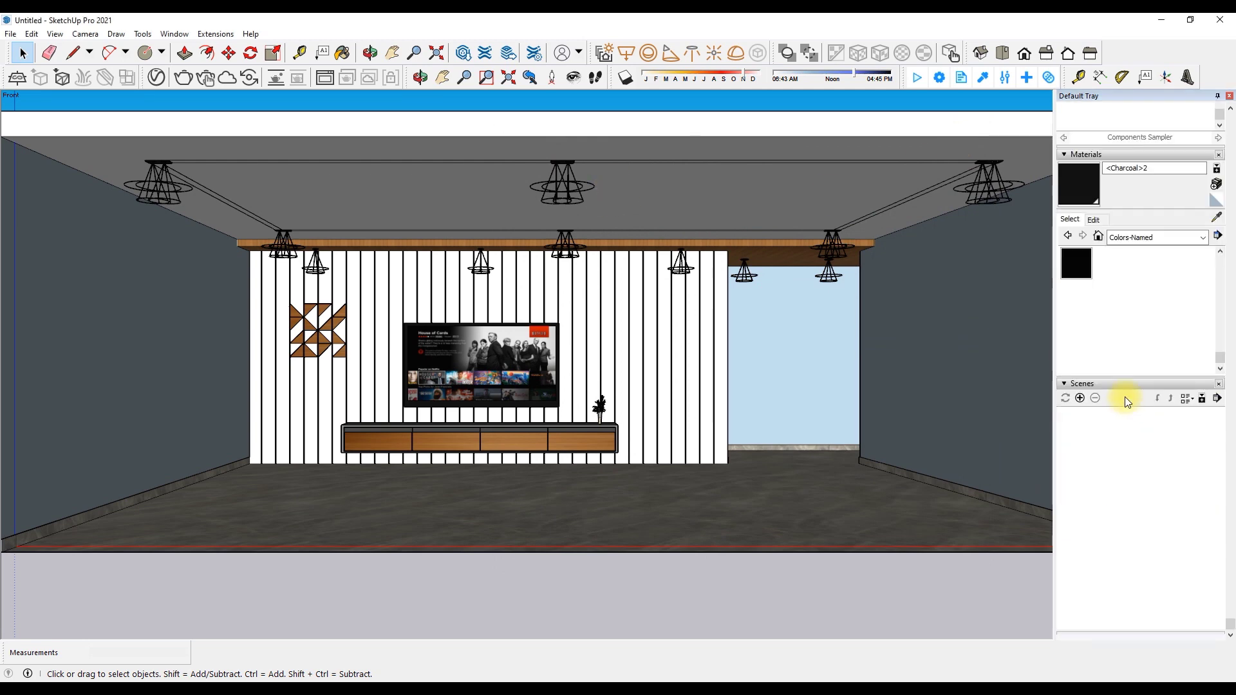
# Paint the light-blue face under the beam with 0128_White
pyautogui.click(1177, 317)
pyautogui.scroll(5, 837, 213)
pyautogui.keyDown('shift'); pyautogui.click(946, 351); pyautogui.keyUp('shift')
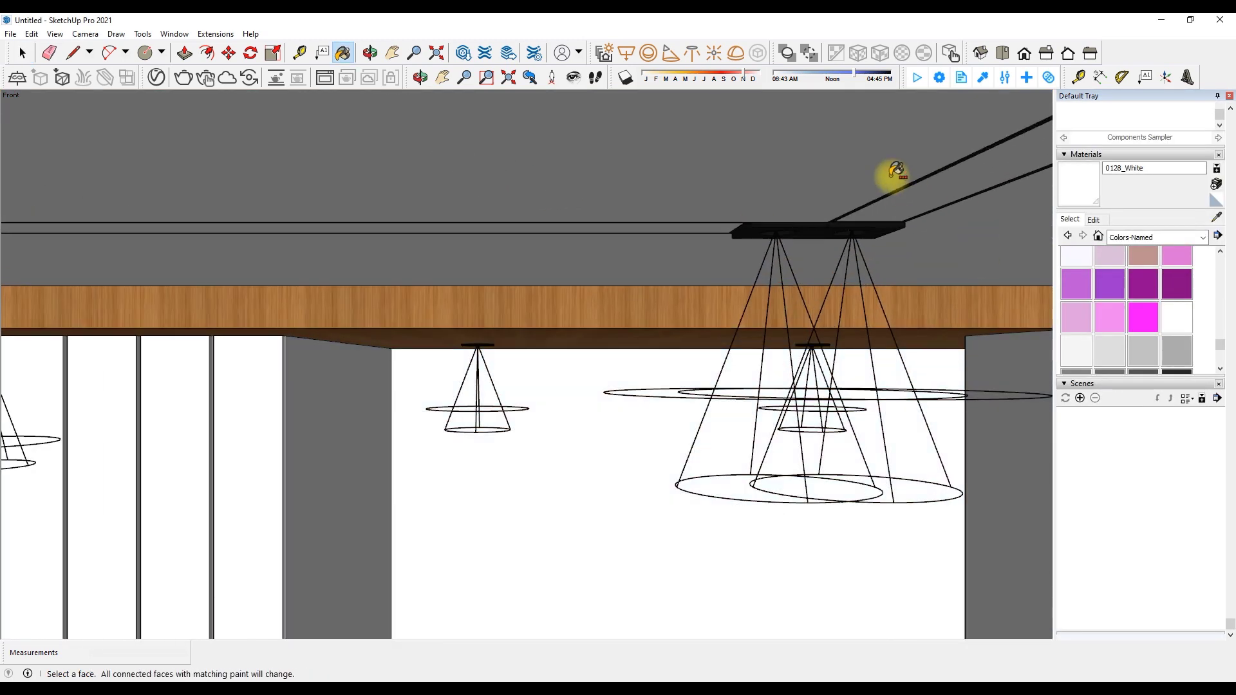
pyautogui.scroll(-4, 888, 172)
pyautogui.scroll(-3, 817, 216)
pyautogui.scroll(5, 1104, 294)
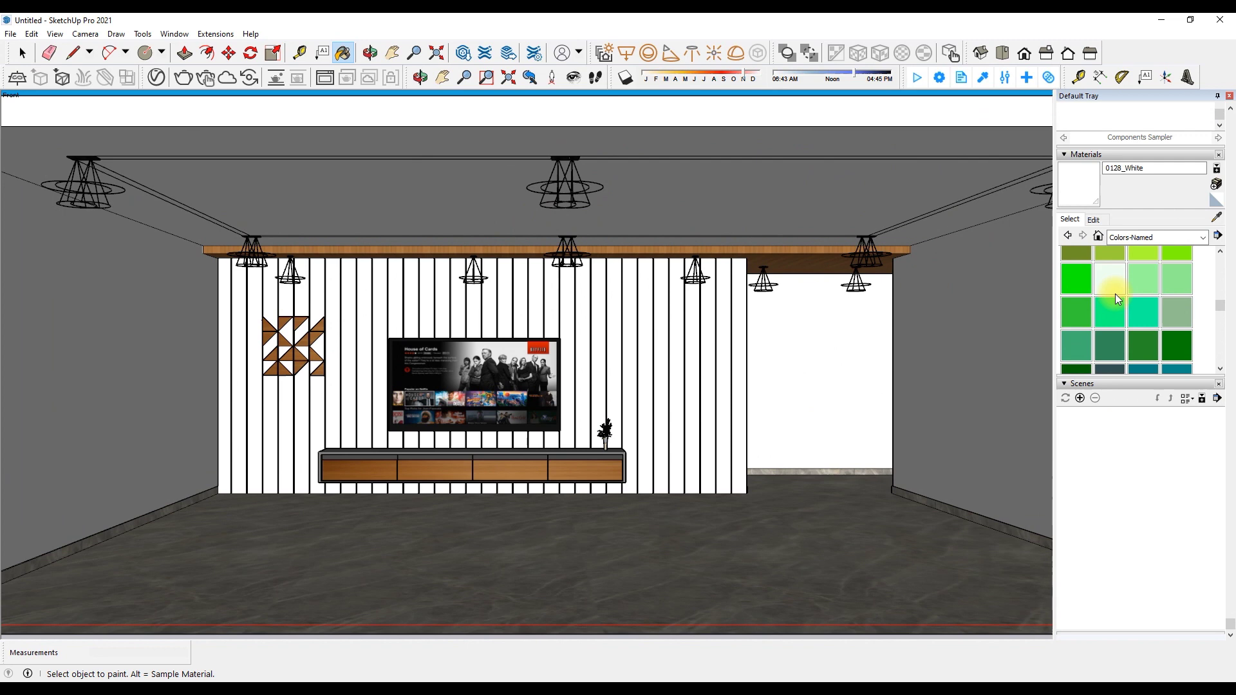
pyautogui.scroll(-3, 1154, 330)
pyautogui.scroll(4, 1154, 307)
pyautogui.scroll(-3, 1154, 307)
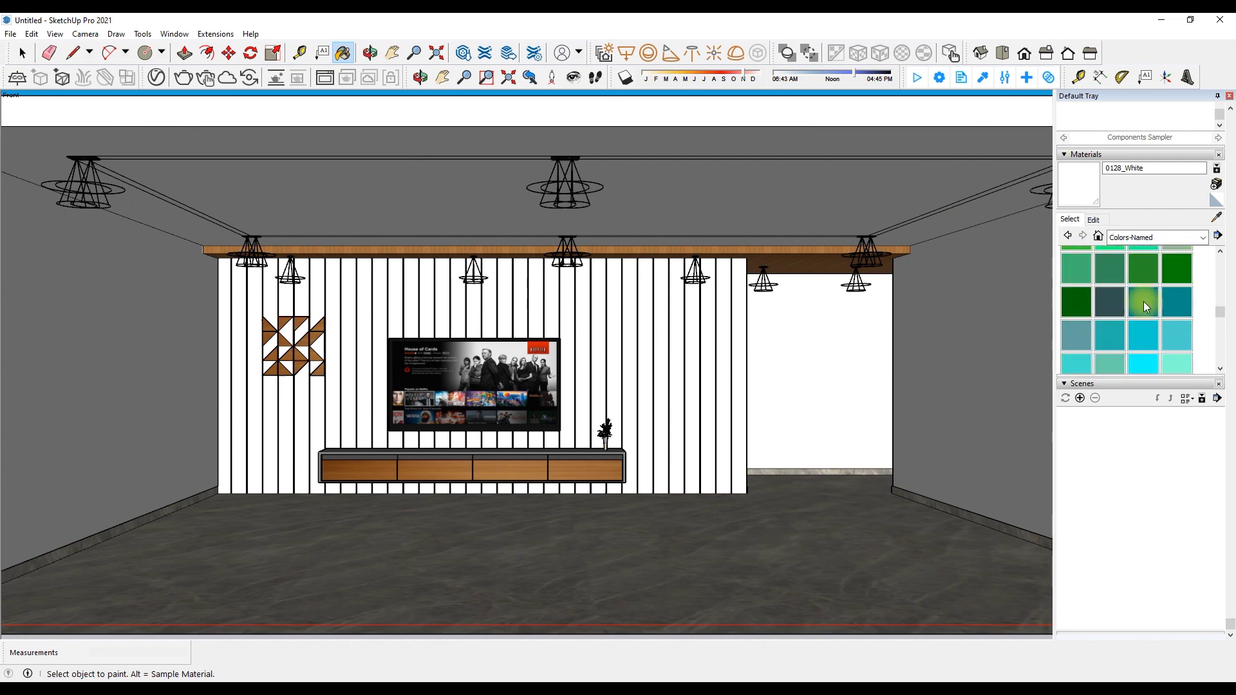
# Create a new dark teal material and paint the right-hand wall with it
pyautogui.click(1110, 302)
pyautogui.click(1216, 184)
pyautogui.click(588, 485)
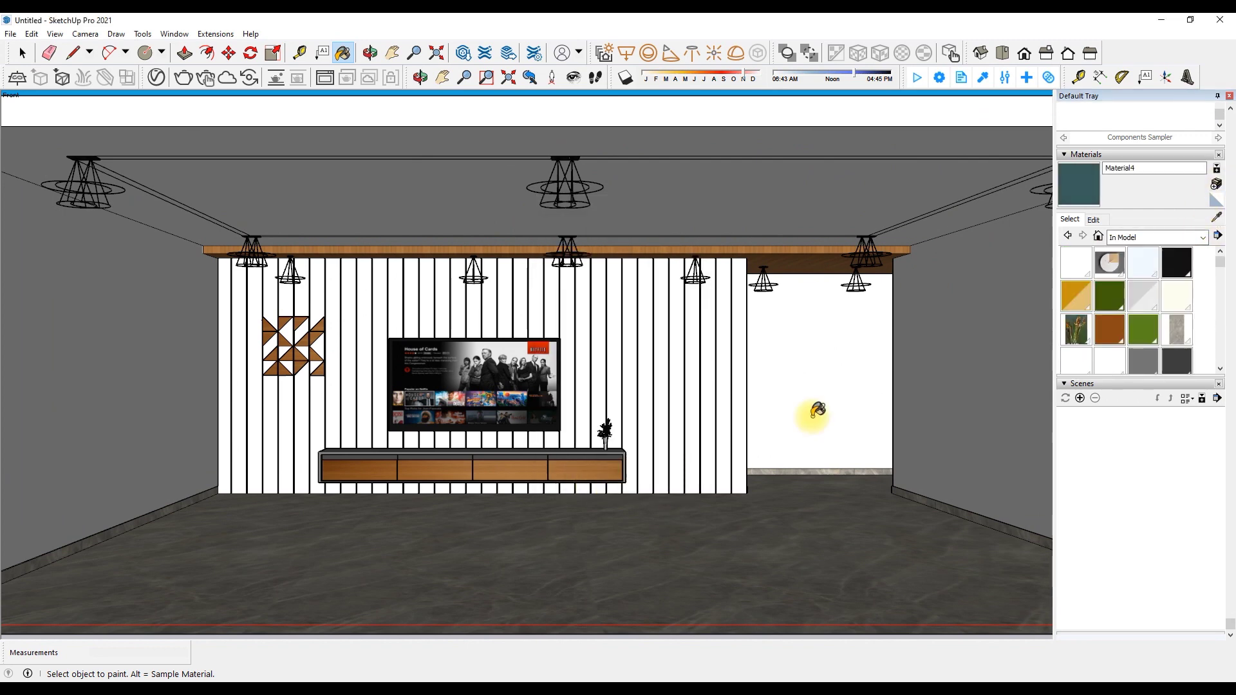
pyautogui.click(828, 434)
pyautogui.scroll(2, 827, 433)
pyautogui.scroll(-2, 827, 433)
# Select the stone floor material in the V-Ray material editor
pyautogui.click(161, 78)
pyautogui.click(523, 162)
pyautogui.click(597, 393)
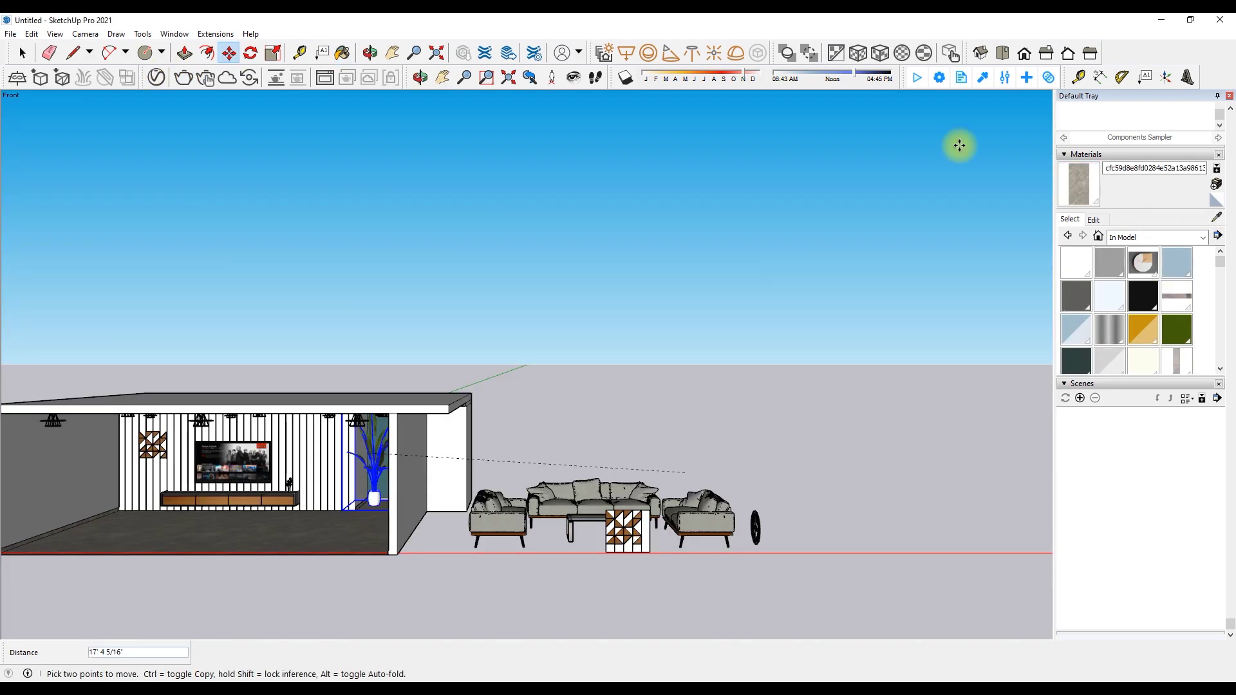
# Shrink the potted plant and set it down beside the teal wall
pyautogui.scroll(5, 220, 491)
pyautogui.scroll(3, 882, 538)
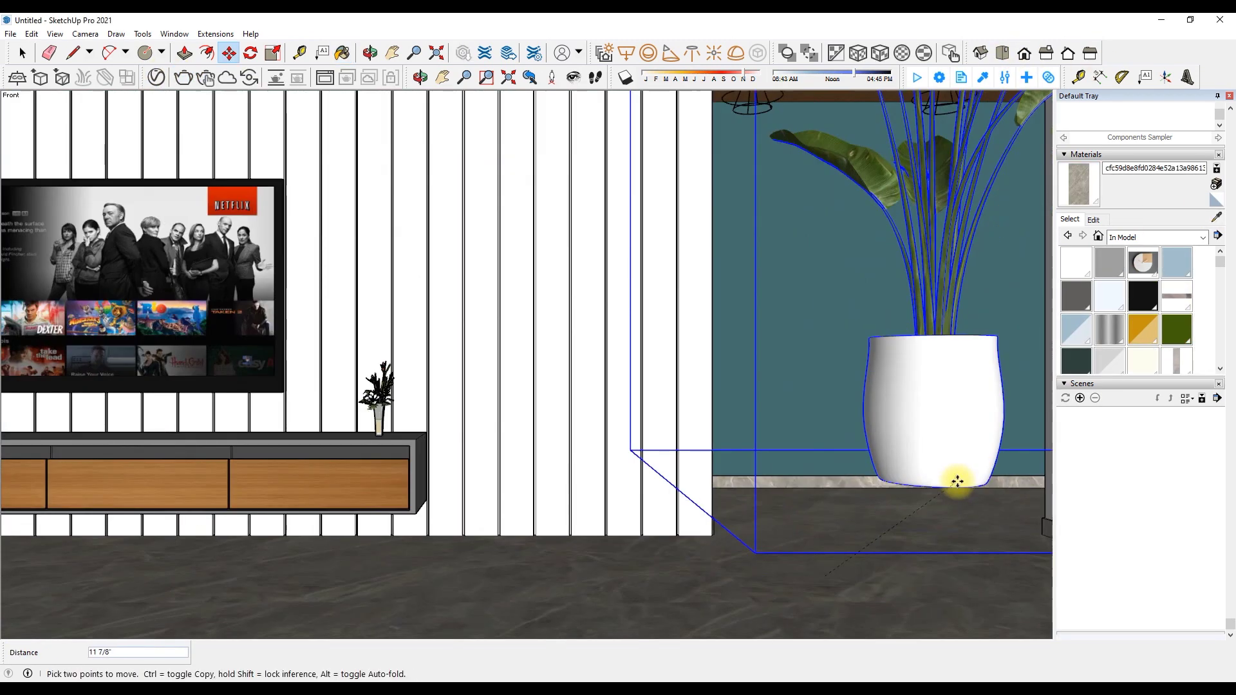
pyautogui.scroll(3, 902, 502)
pyautogui.scroll(-5, 766, 528)
pyautogui.click(906, 274)
pyautogui.click(229, 52)
pyautogui.click(759, 538)
pyautogui.click(789, 534)
# From an elevated view, place the long sofa centred before the TV wall
pyautogui.click(420, 78)
pyautogui.scroll(-5, 919, 532)
pyautogui.scroll(-3, 415, 206)
pyautogui.moveTo(416, 206); pyautogui.dragTo(490, 335)
pyautogui.press('space')
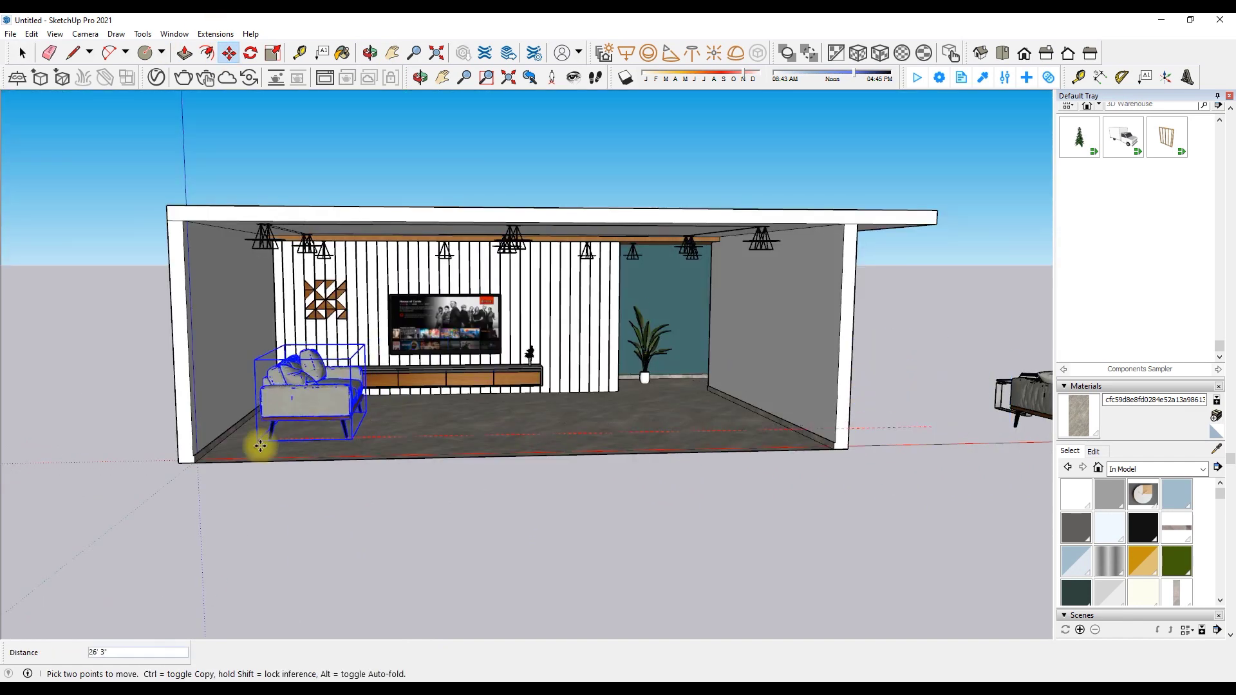
pyautogui.click(1007, 408)
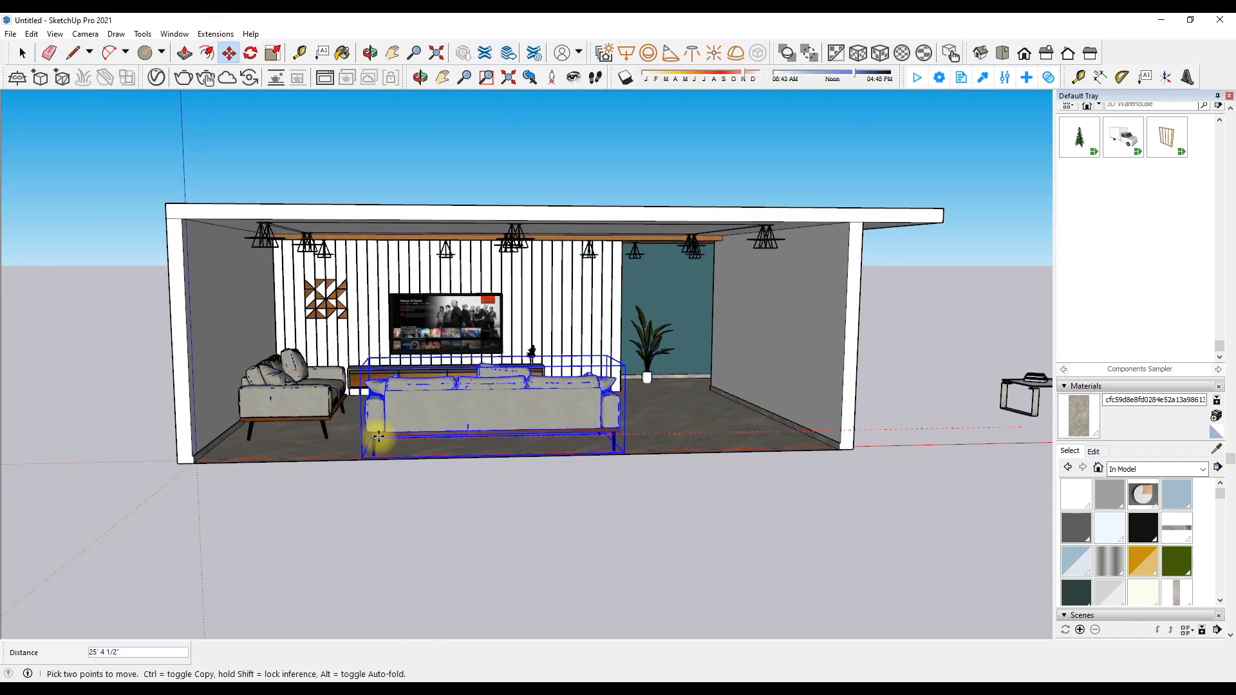
pyautogui.scroll(5, 359, 441)
pyautogui.scroll(-5, 265, 453)
# Bring an armchair inside beside the sofa and resize both armchairs
pyautogui.click(999, 414)
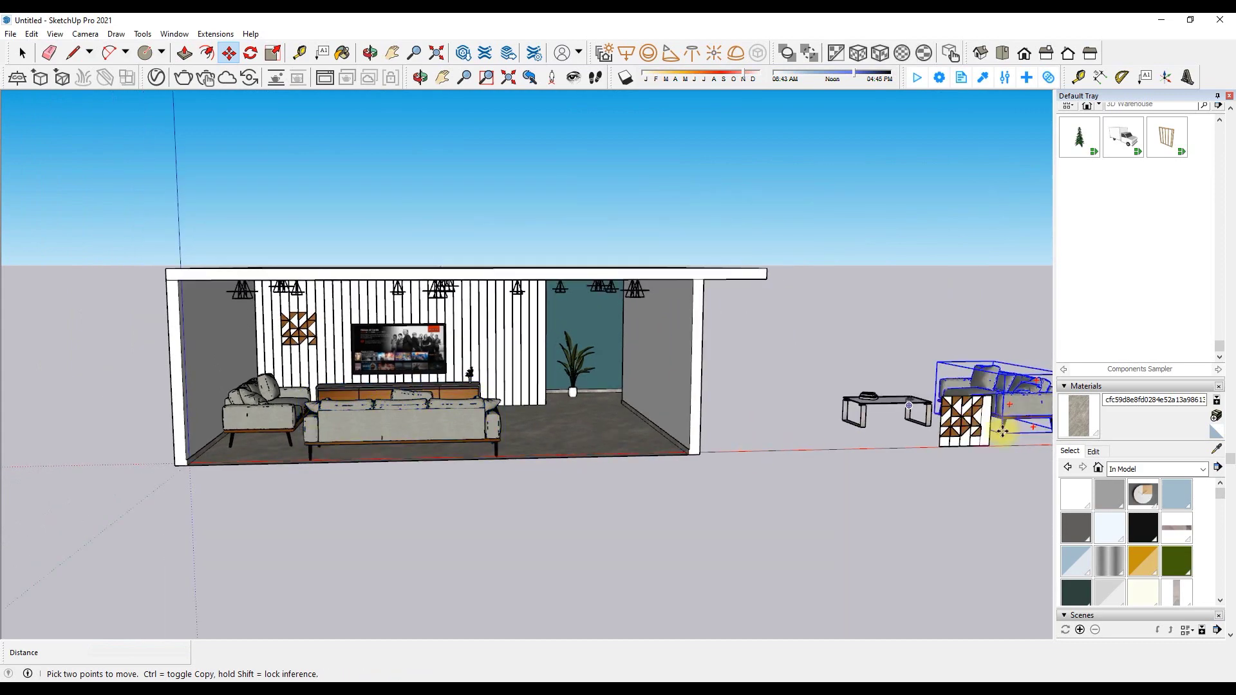
pyautogui.scroll(5, 505, 433)
pyautogui.click(509, 438)
pyautogui.click(273, 53)
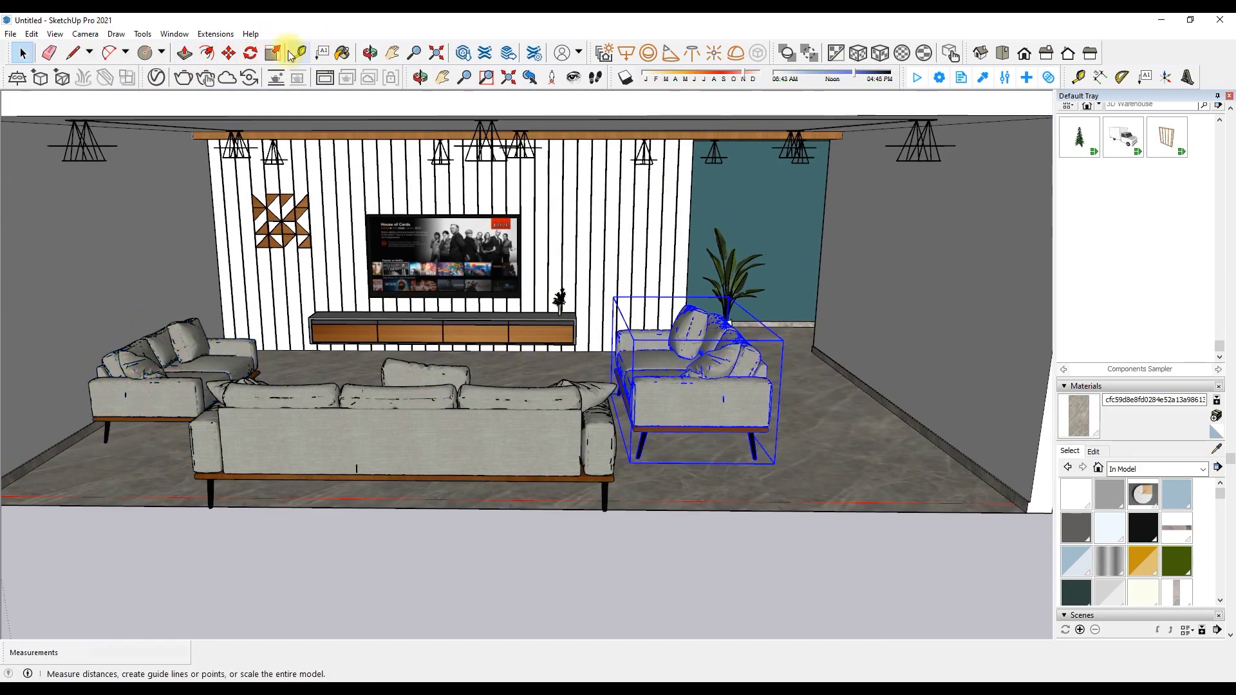
pyautogui.click(760, 359)
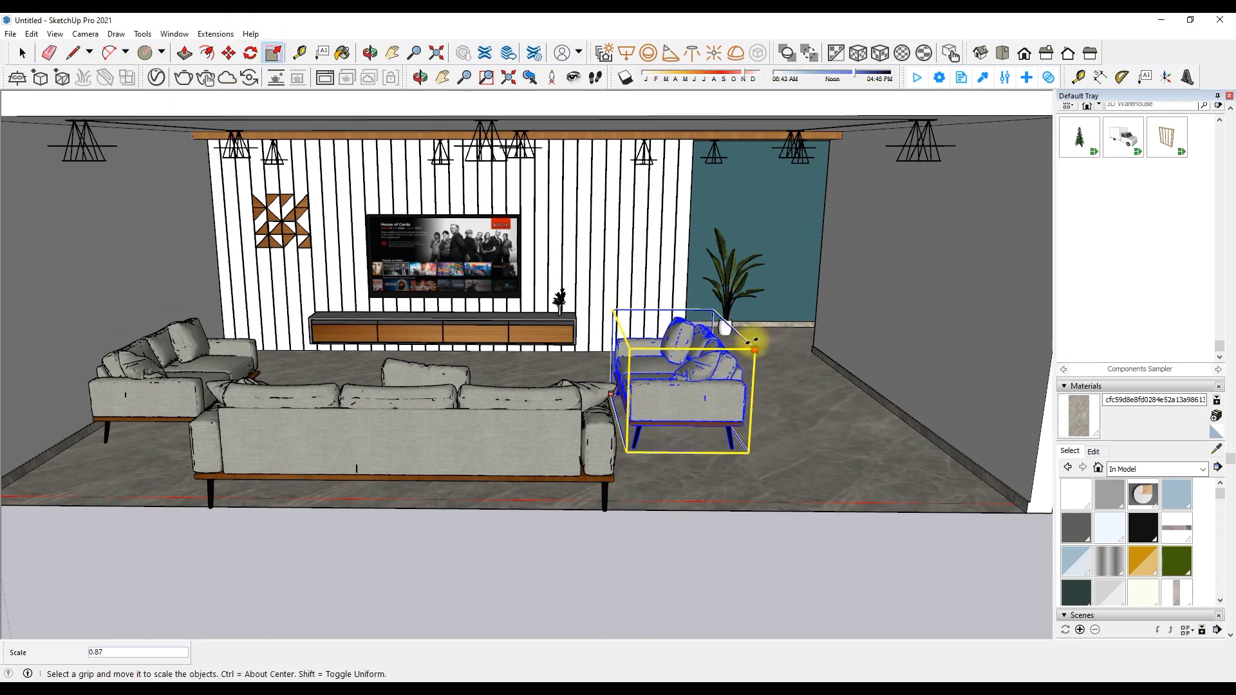
pyautogui.scroll(-2, 641, 393)
pyautogui.moveTo(450, 257); pyautogui.dragTo(475, 400)
pyautogui.scroll(2, 474, 400)
# Rearrange the left armchair, long sofa and right armchair into their final positions
pyautogui.press('m')
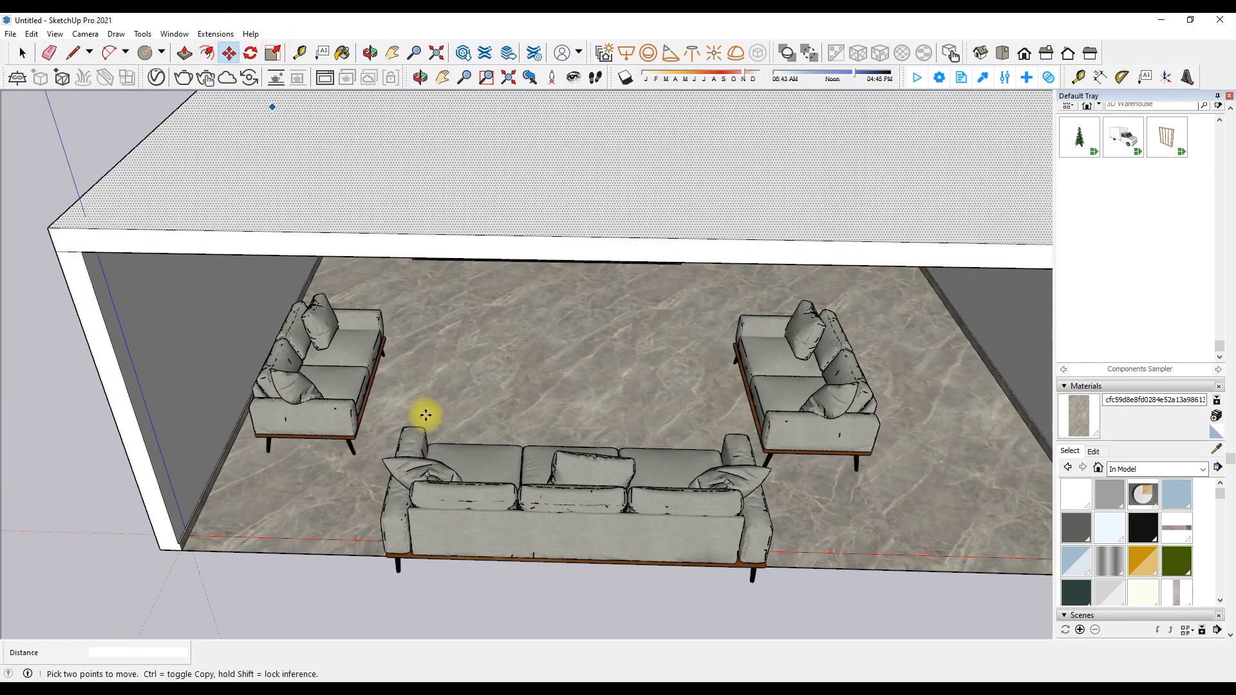
pyautogui.click(381, 442)
pyautogui.click(345, 469)
pyautogui.press('space')
pyautogui.click(802, 399)
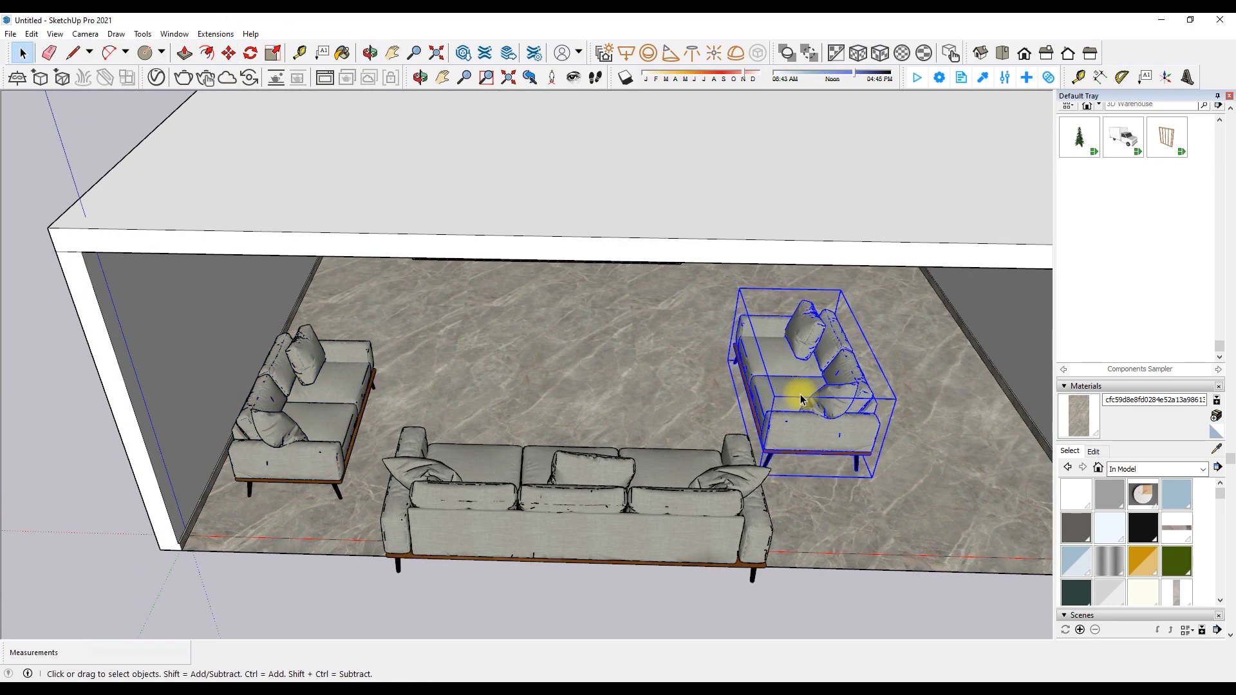
pyautogui.click(585, 464)
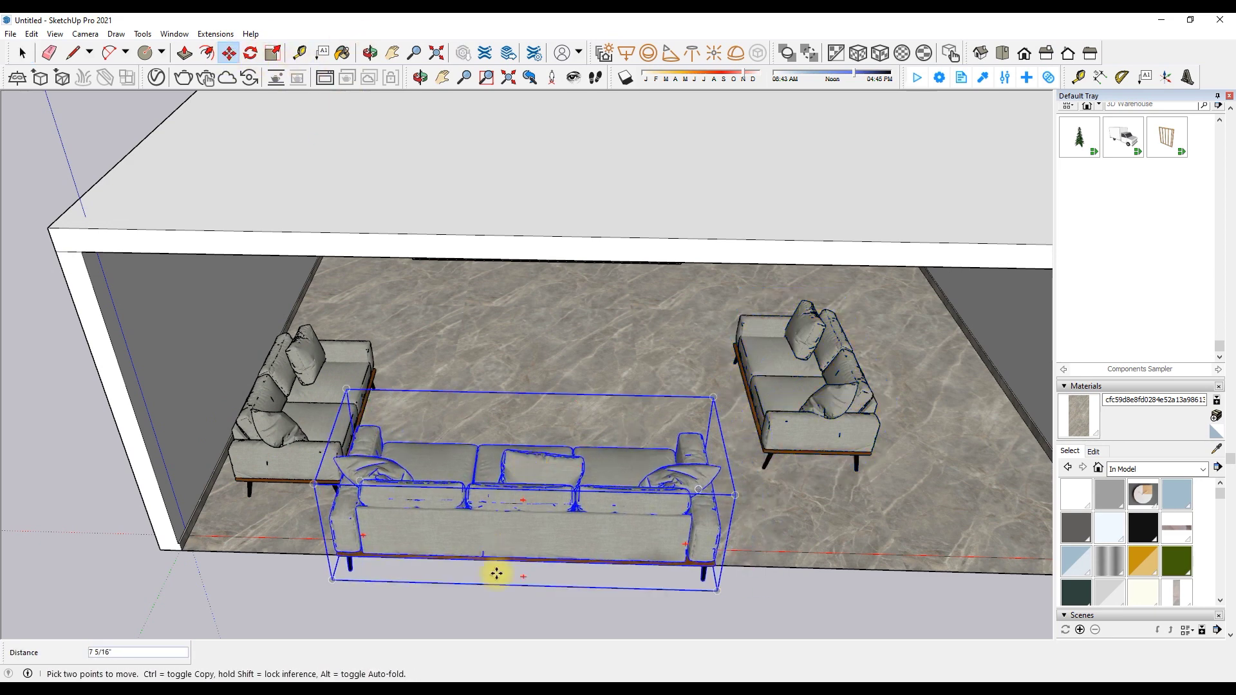
pyautogui.press('space')
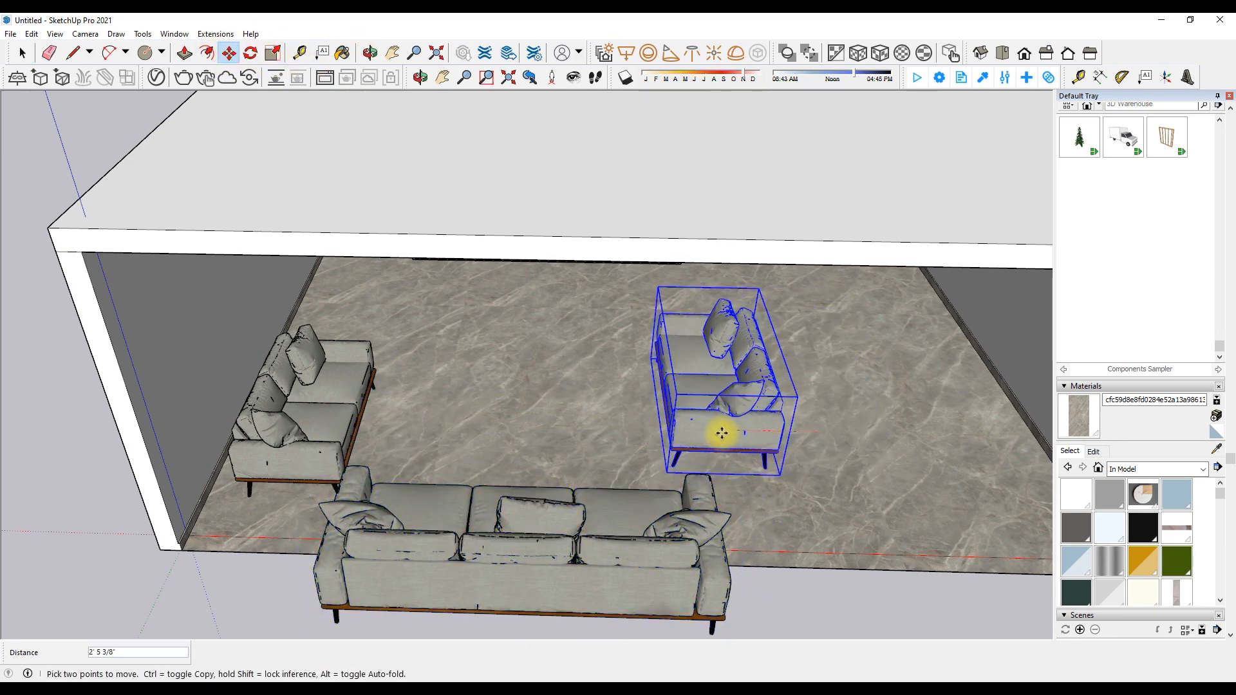
pyautogui.moveTo(779, 486); pyautogui.dragTo(482, 316, button='middle')
pyautogui.click(728, 394)
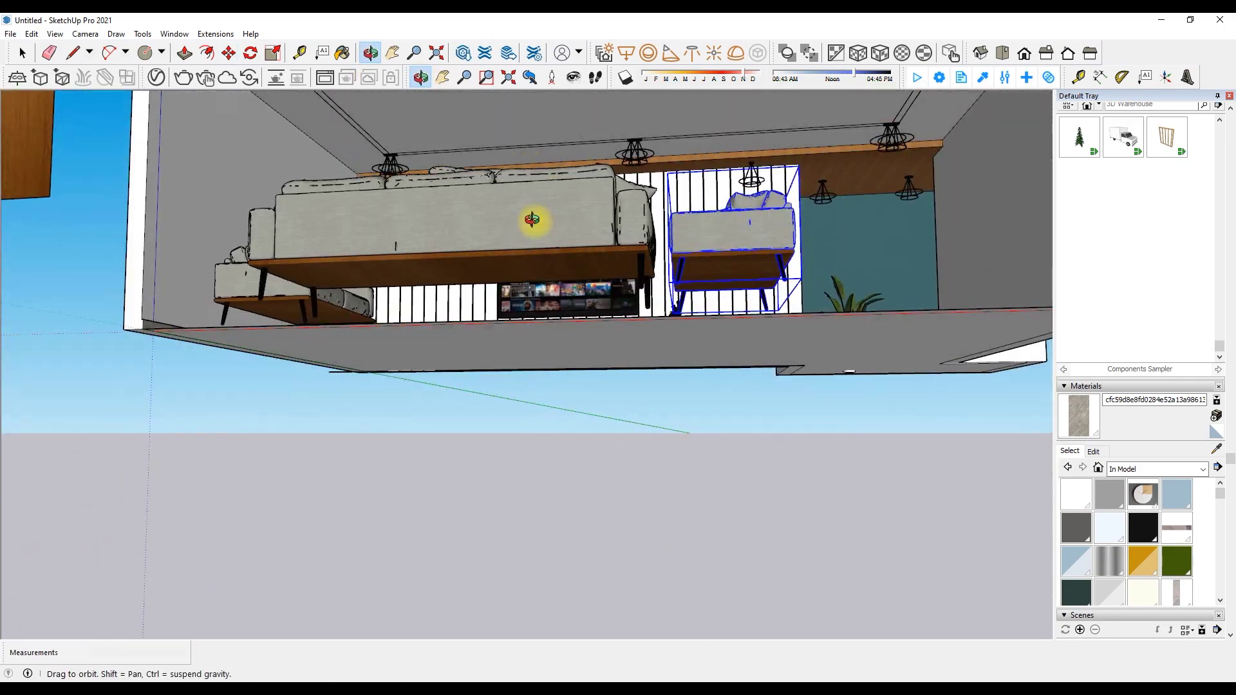
# Orbit round to a frontal view of the TV wall
pyautogui.moveTo(427, 378); pyautogui.dragTo(541, 350, button='middle')
pyautogui.moveTo(541, 428)
pyautogui.mouseDown(button='middle')
pyautogui.moveTo(565, 269)
pyautogui.moveTo(505, 312)
pyautogui.moveTo(632, 351)
pyautogui.mouseUp(button='middle')
pyautogui.scroll(3, 579, 406)
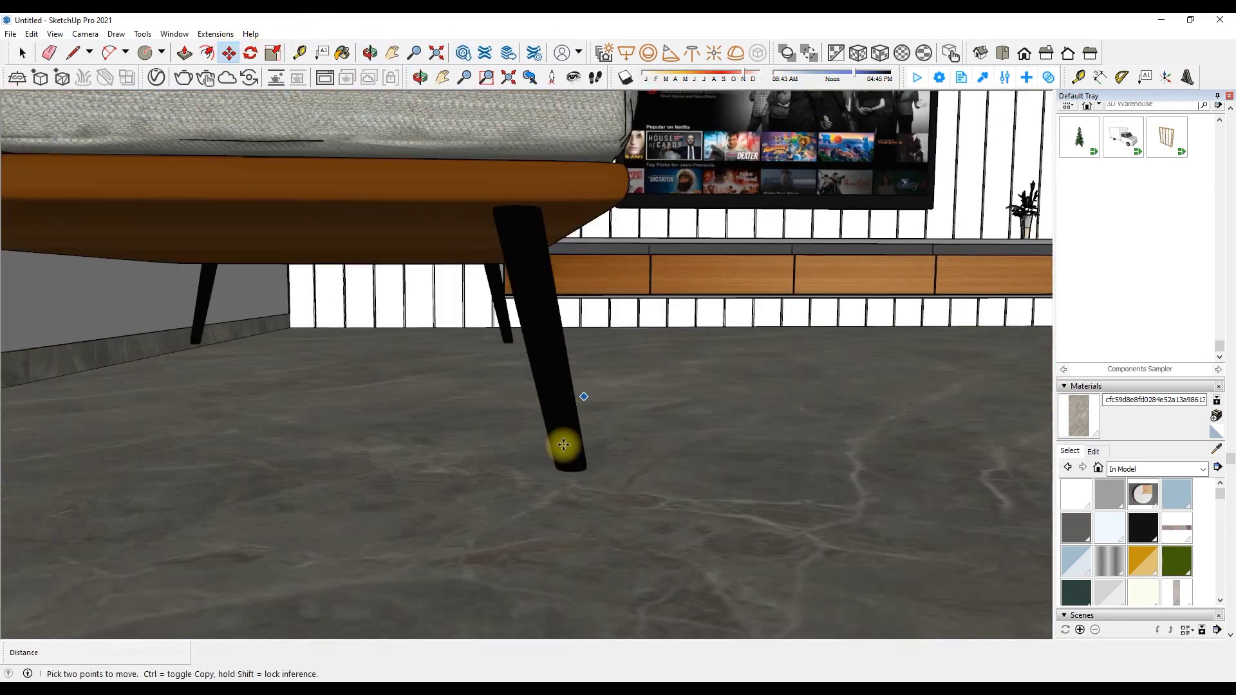
pyautogui.moveTo(547, 394); pyautogui.dragTo(571, 607, button='middle')
pyautogui.scroll(-5, 584, 420)
pyautogui.press('space')
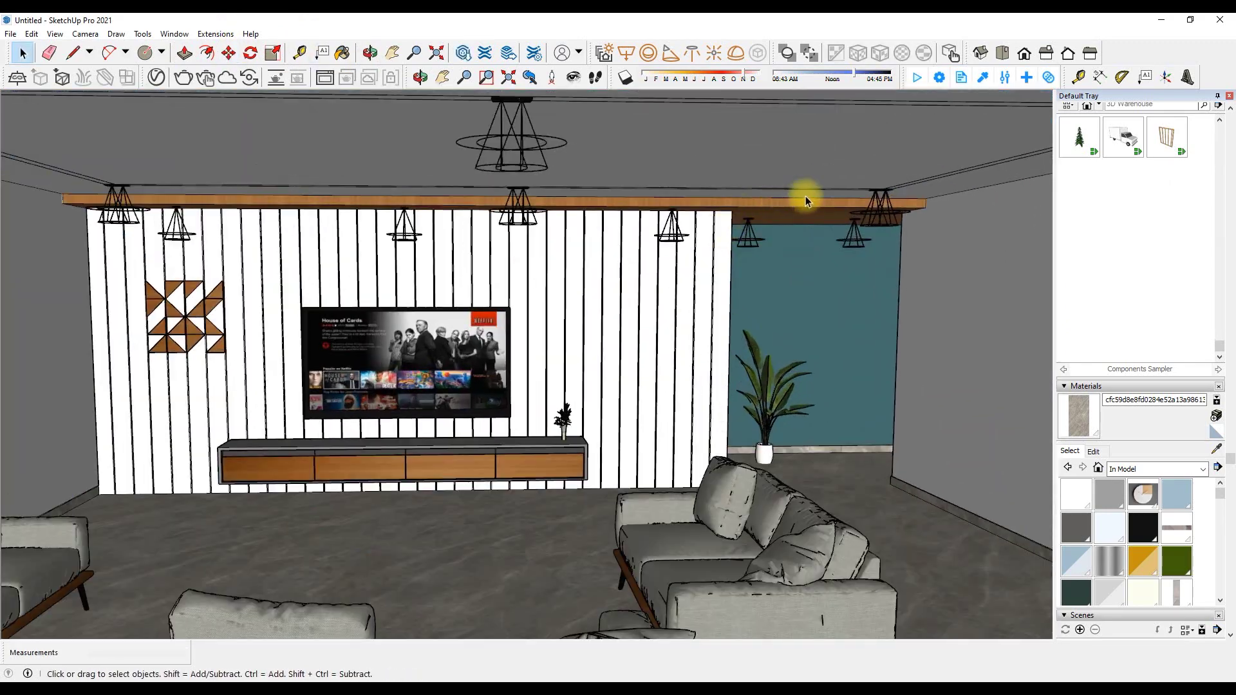
pyautogui.moveTo(806, 200); pyautogui.dragTo(390, 221, button='middle')
pyautogui.press('h')
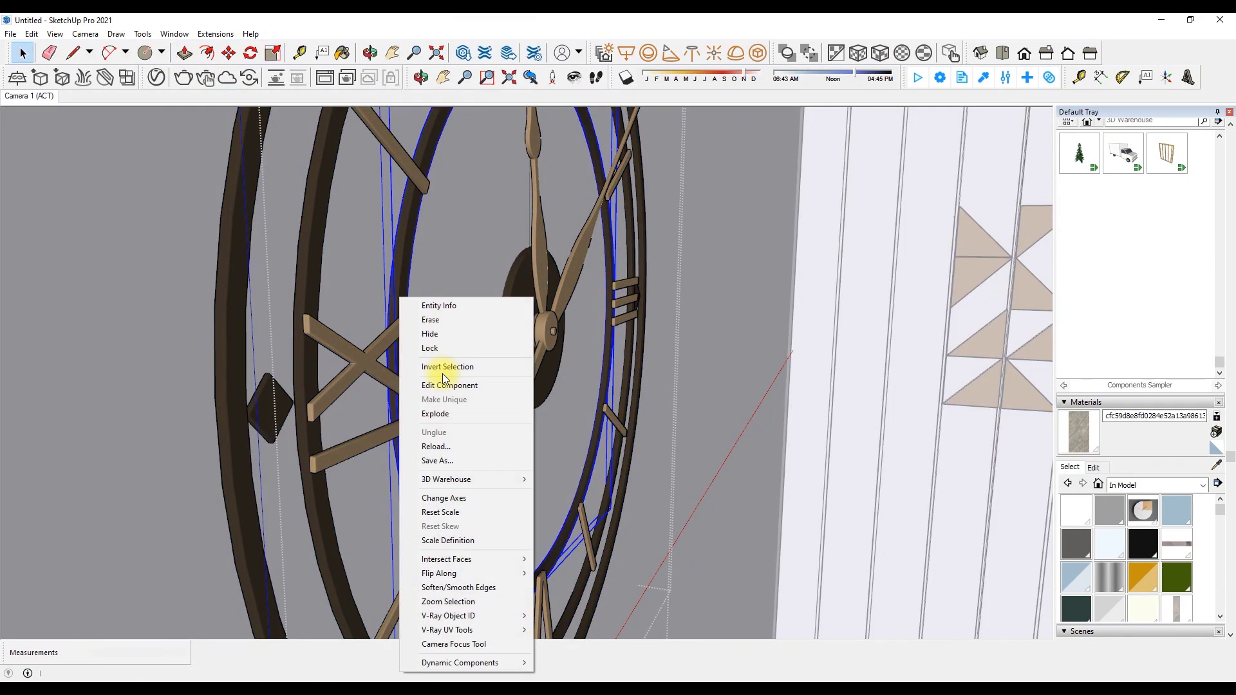
# Inside the clock component, sample its ZEGAR - metal - 2 material, then close the component
pyautogui.click(445, 385)
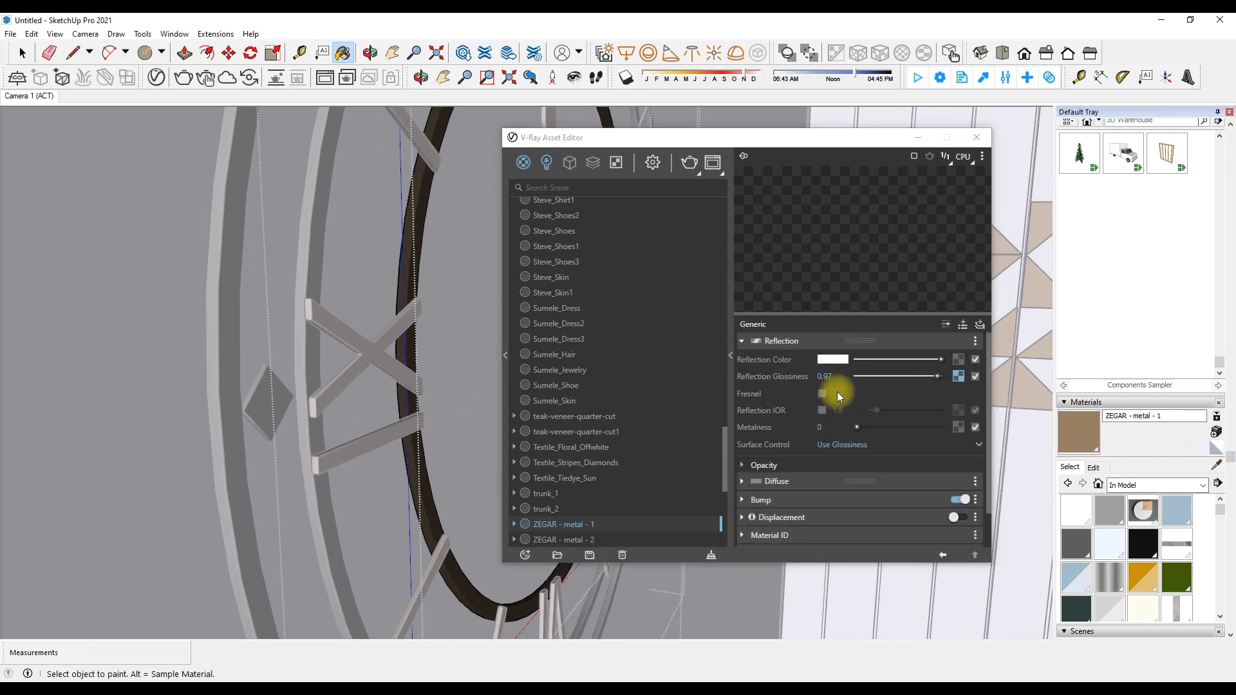
pyautogui.press('alt')
pyautogui.keyDown('alt'); pyautogui.click(440, 414); pyautogui.keyUp('alt')
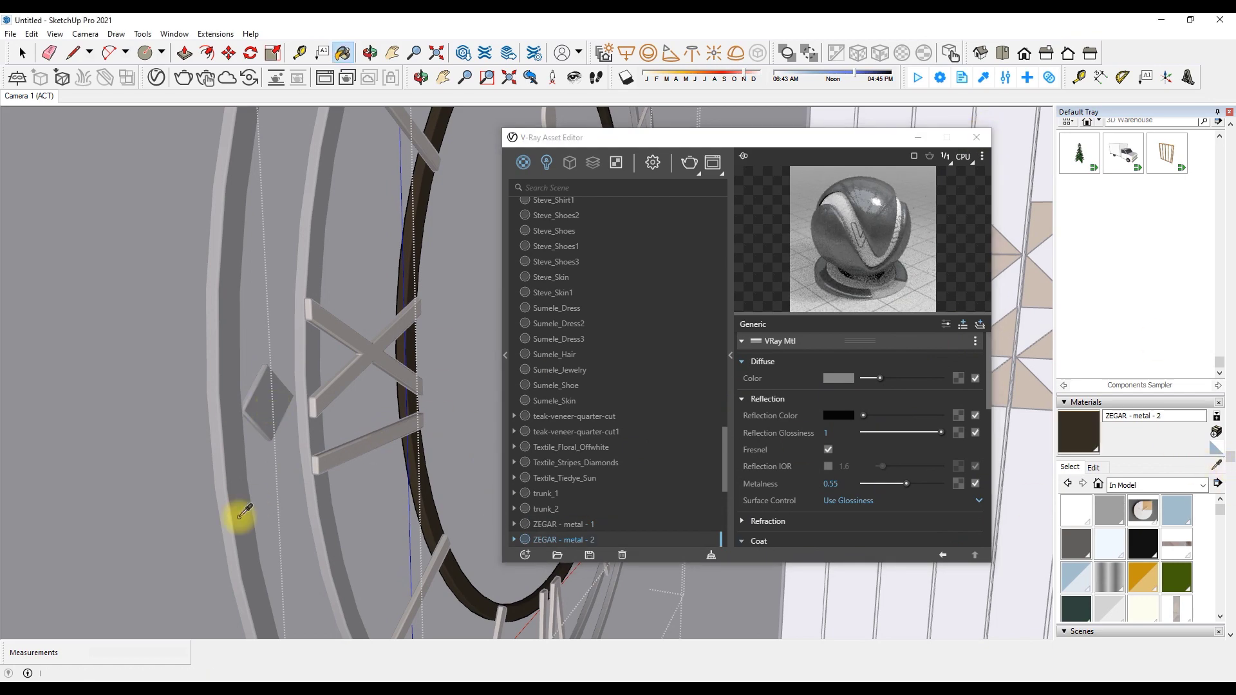
pyautogui.rightClick(670, 257)
pyautogui.click(702, 272)
pyautogui.scroll(-5, 303, 267)
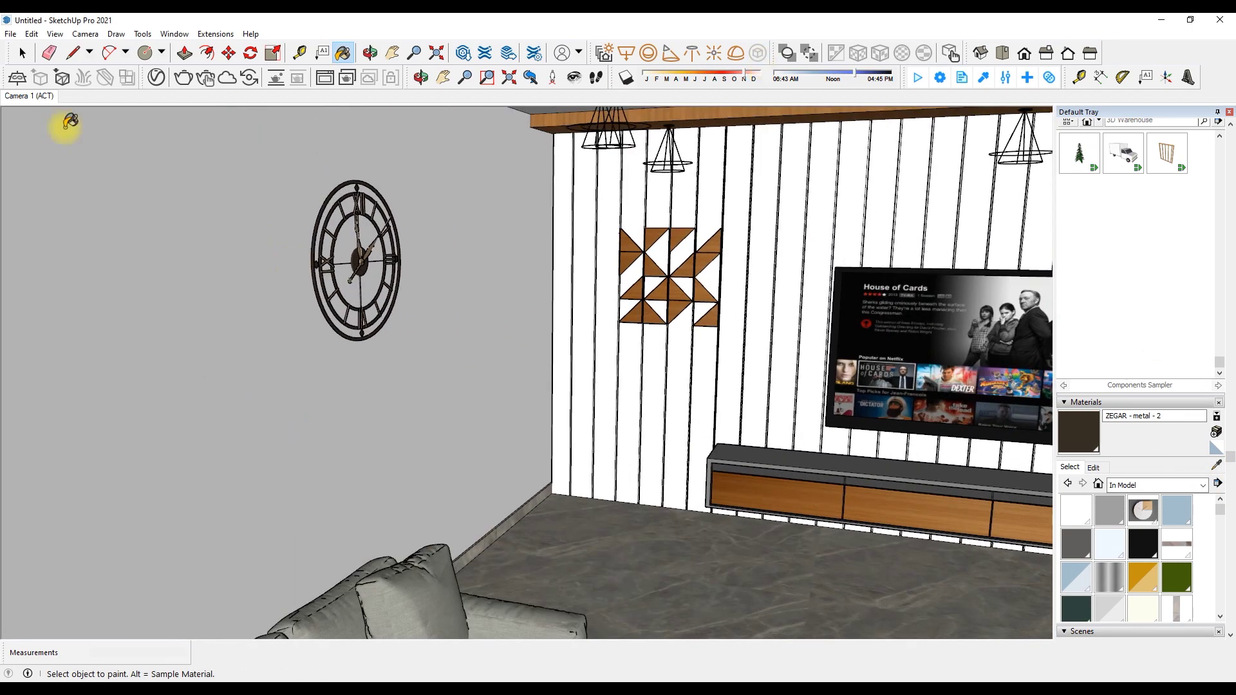
pyautogui.click(28, 96)
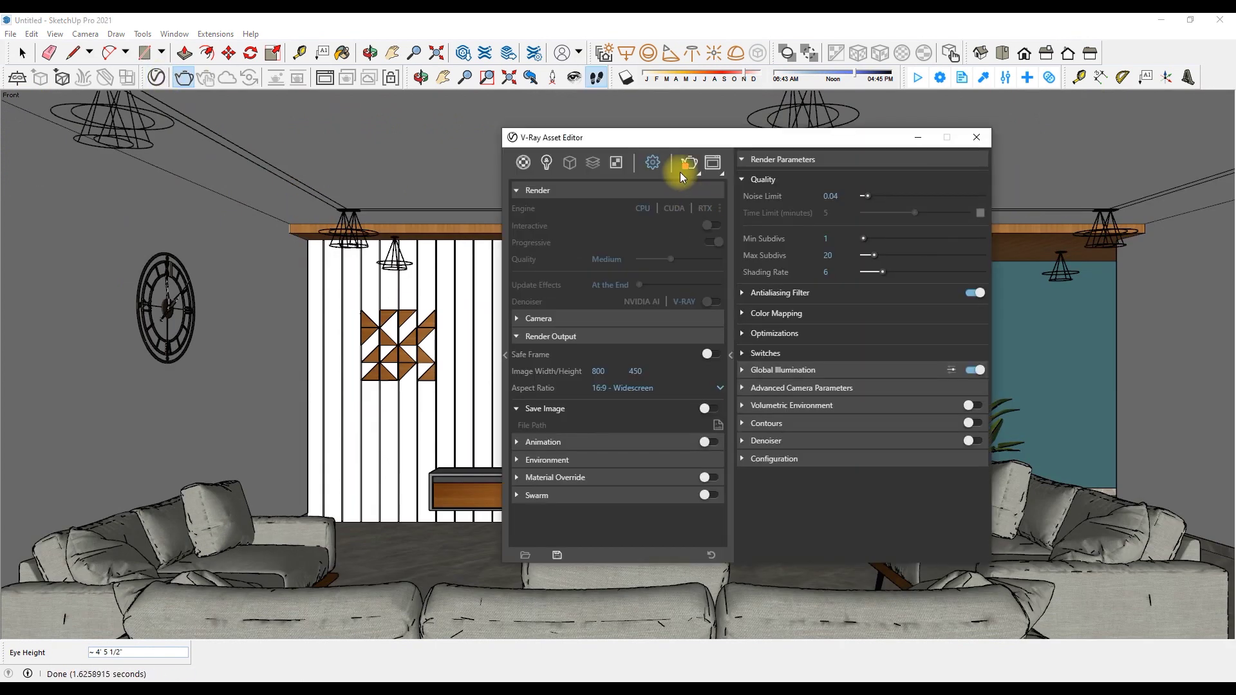
# Enable the V-Ray denoiser and render the room at 1920×1080, High+ quality
pyautogui.click(714, 301)
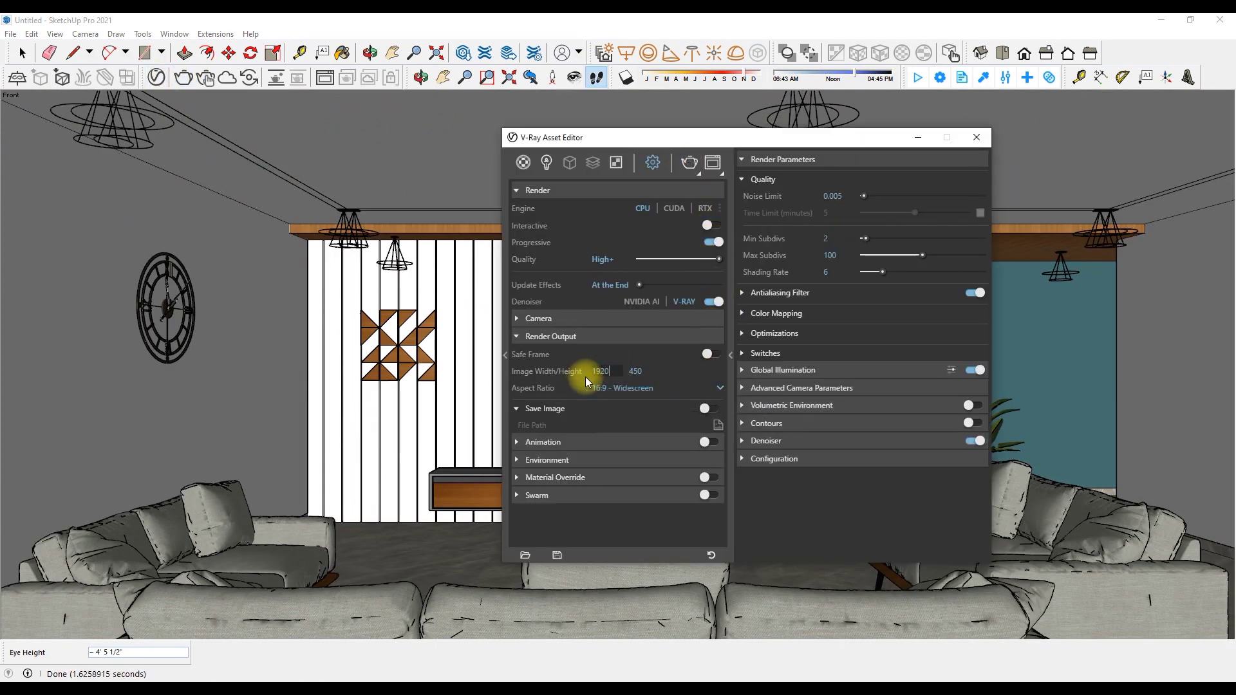
pyautogui.click(976, 137)
pyautogui.click(370, 53)
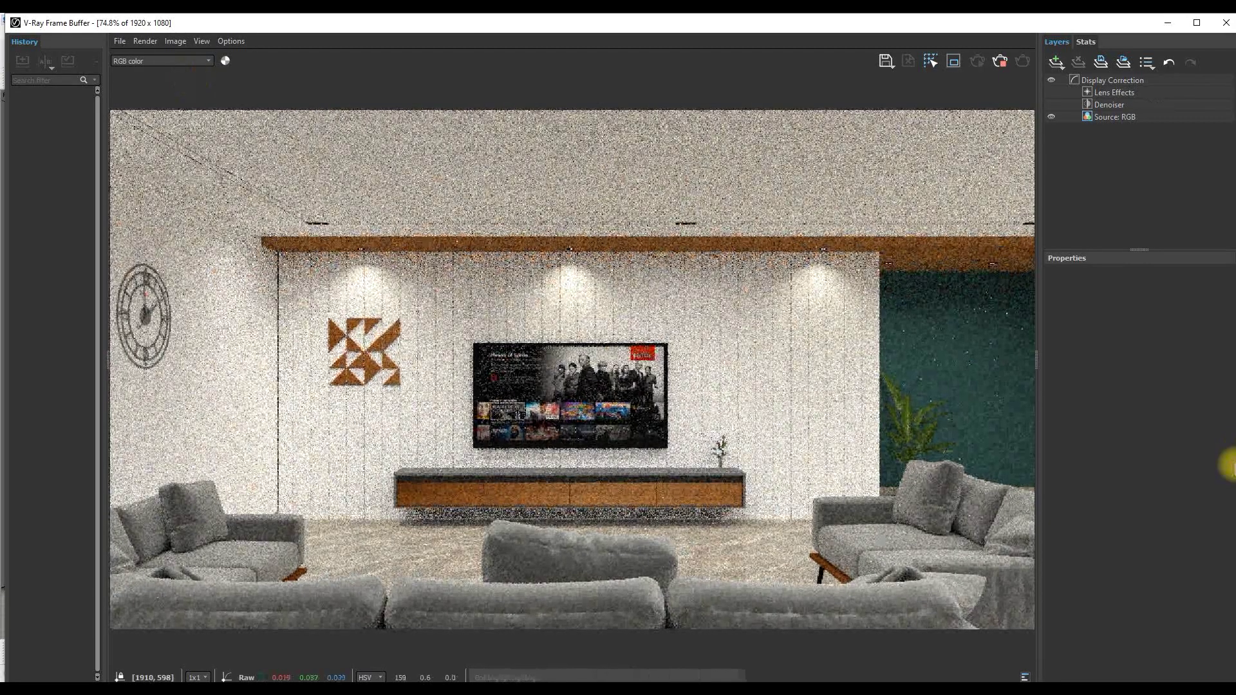